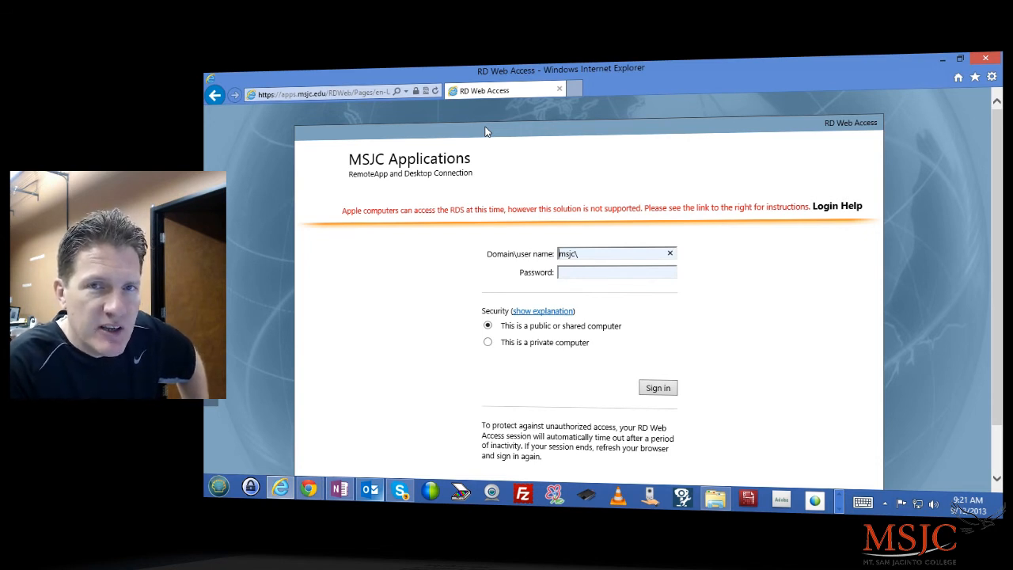
Step: Enter the student's domain user name after msjc\ and start typing the account password
scroll(486, 131, down, 1)
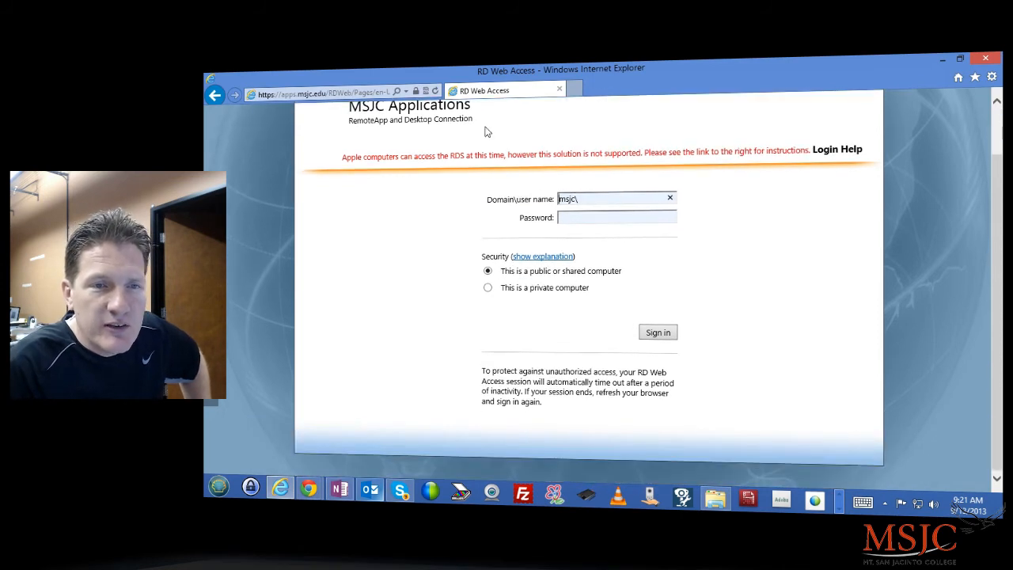
scroll(486, 131, up, 1)
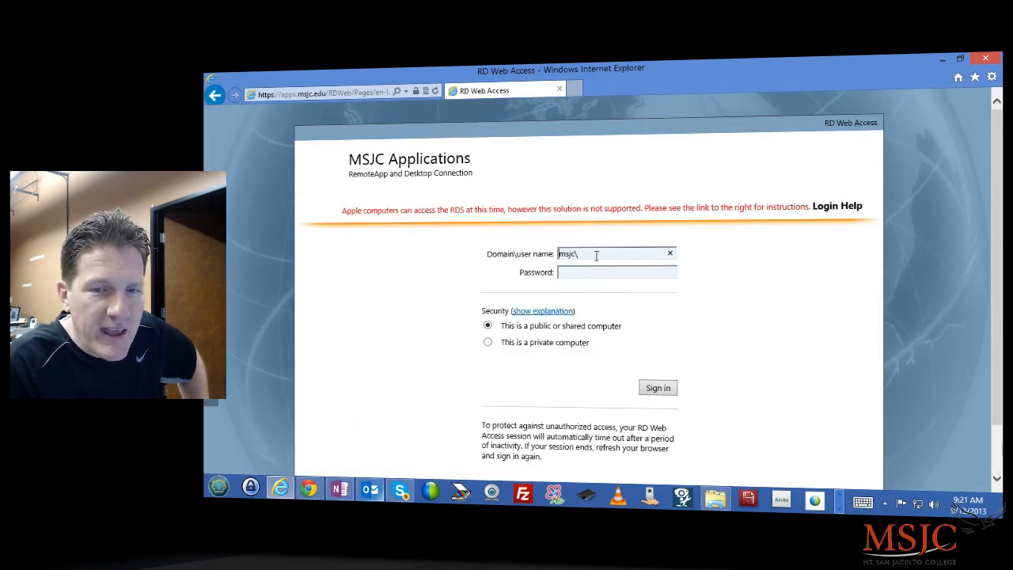
scroll(597, 256, down, 1)
scroll(597, 257, up, 1)
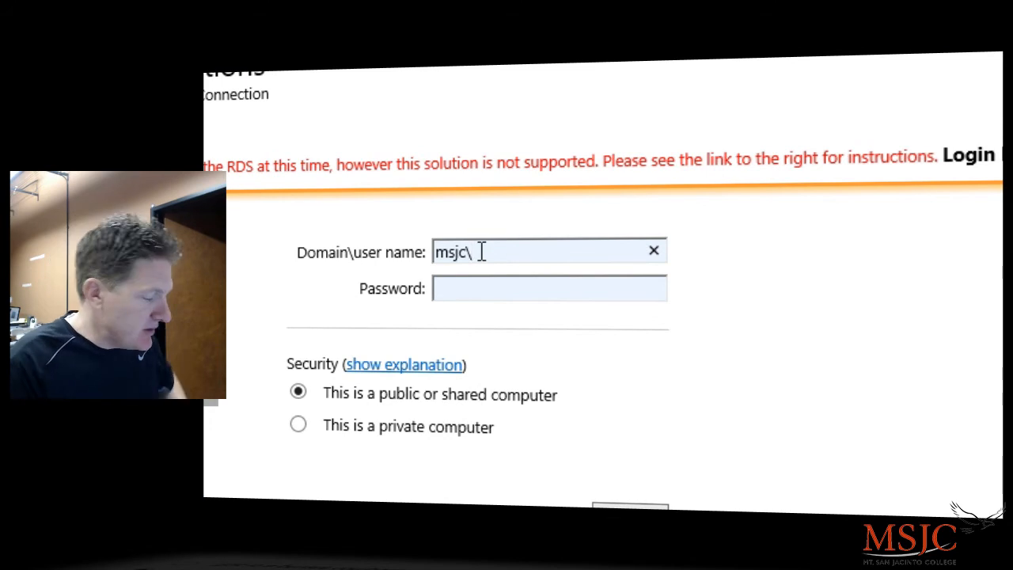
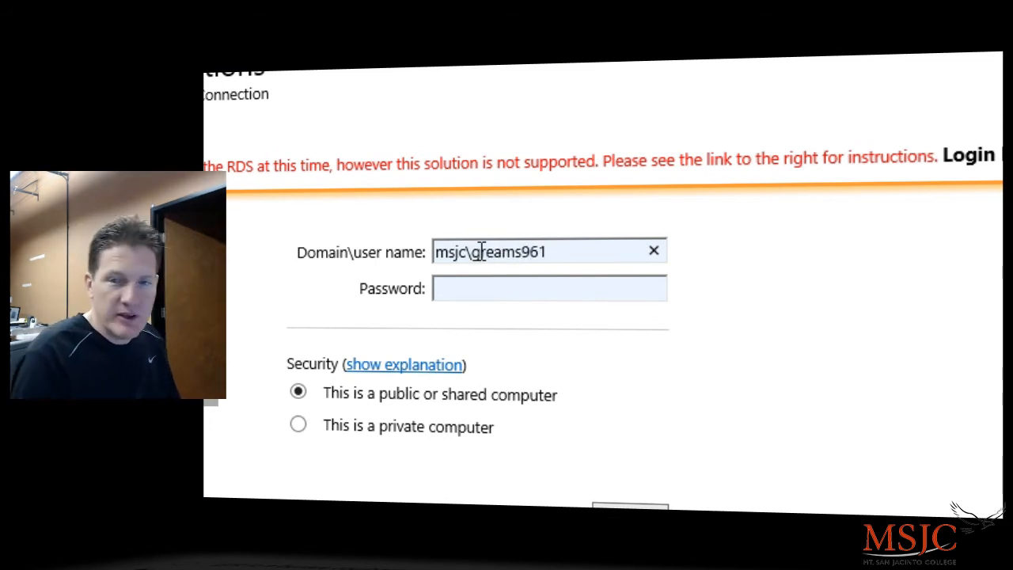
drag(563, 256, 460, 264)
key(Tab)
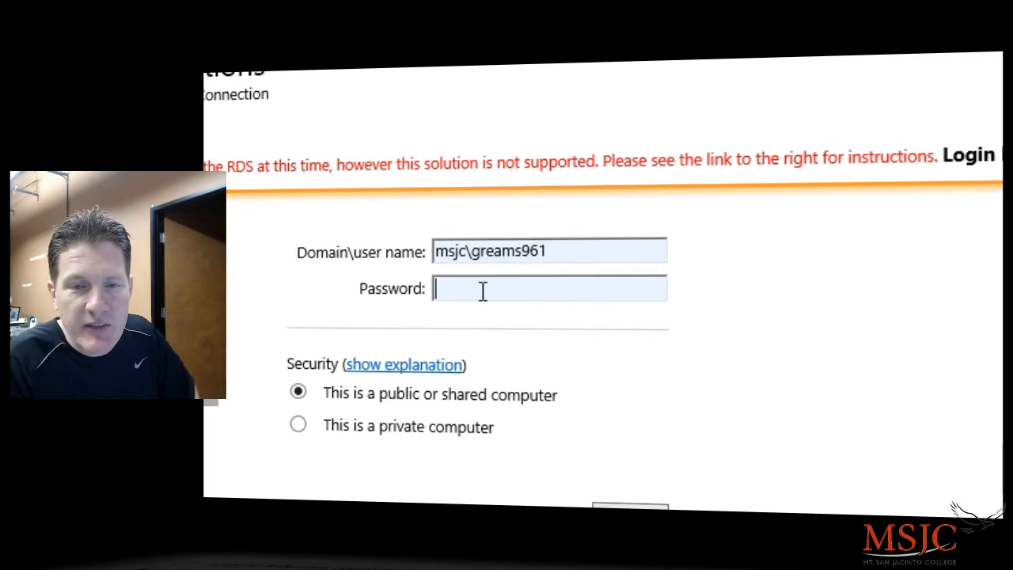
text(*****)
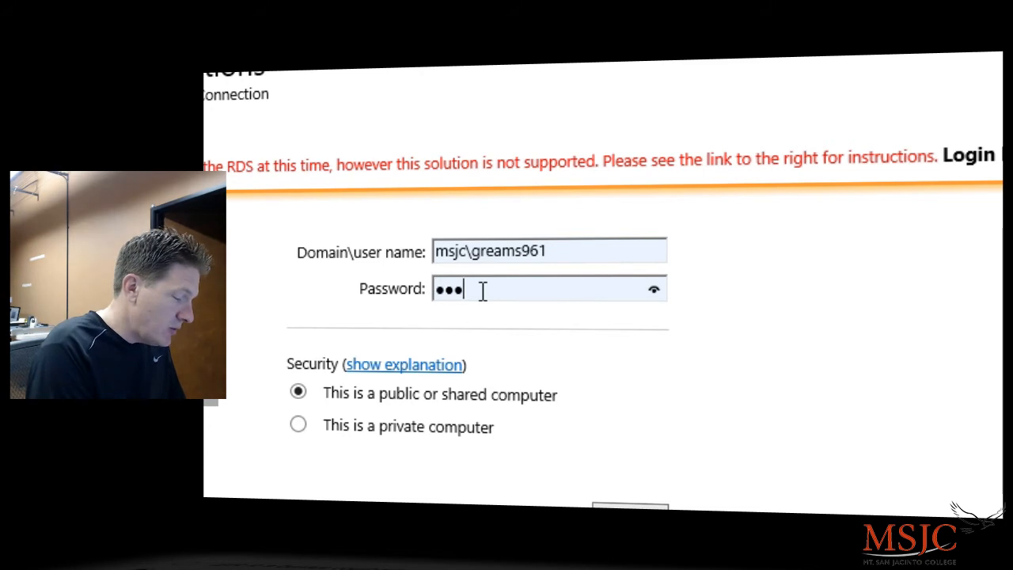
text(****)
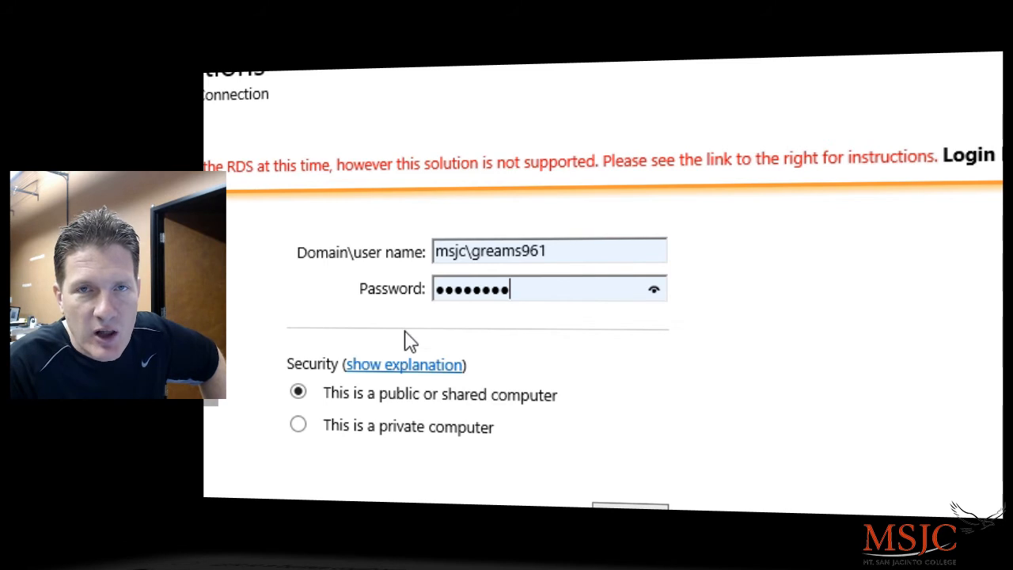
Step: Sign in to the MSJC applications portal and reveal Internet Explorer's menu bar
click(631, 508)
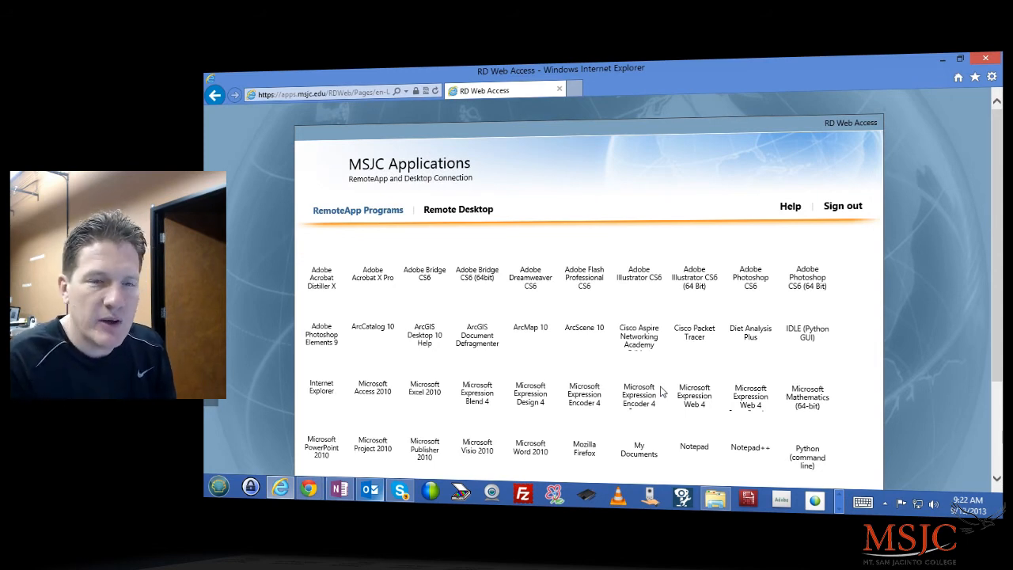
scroll(610, 238, down, 2)
scroll(552, 217, up, 3)
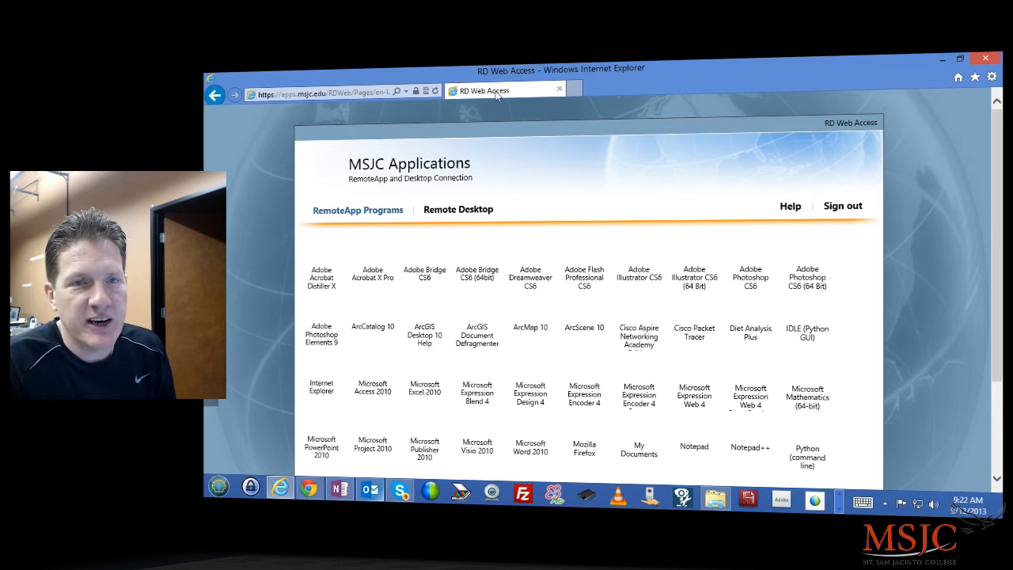
key(alt)
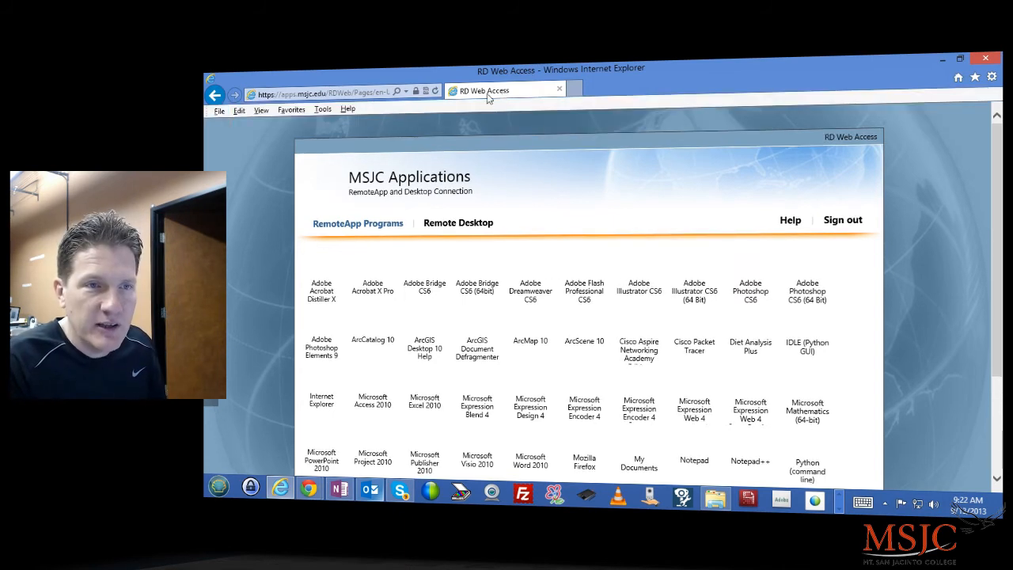
Step: Confirm the browser is Internet Explorer 10 in About, then bring up Developer Tools with F12
click(350, 112)
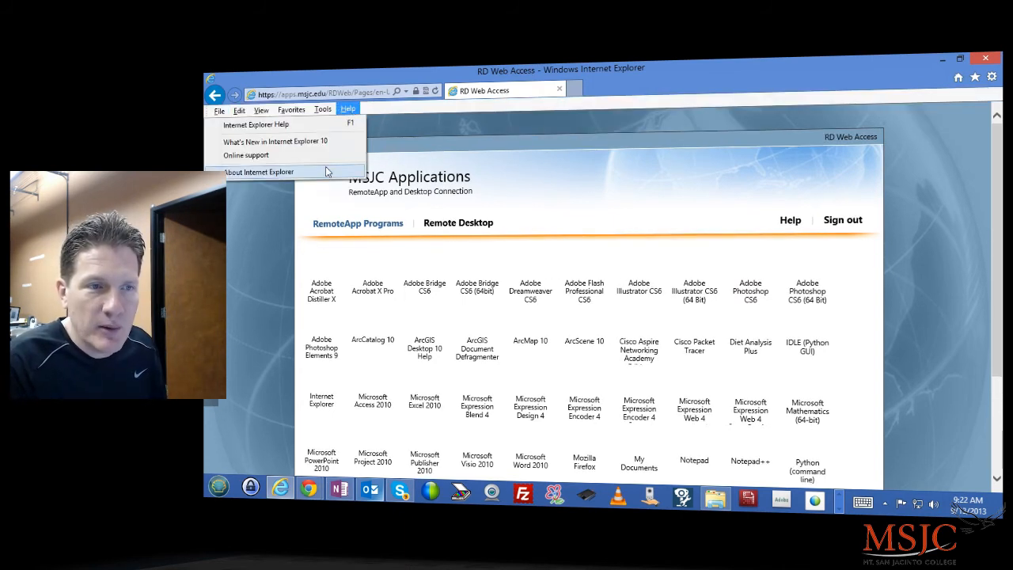
click(324, 172)
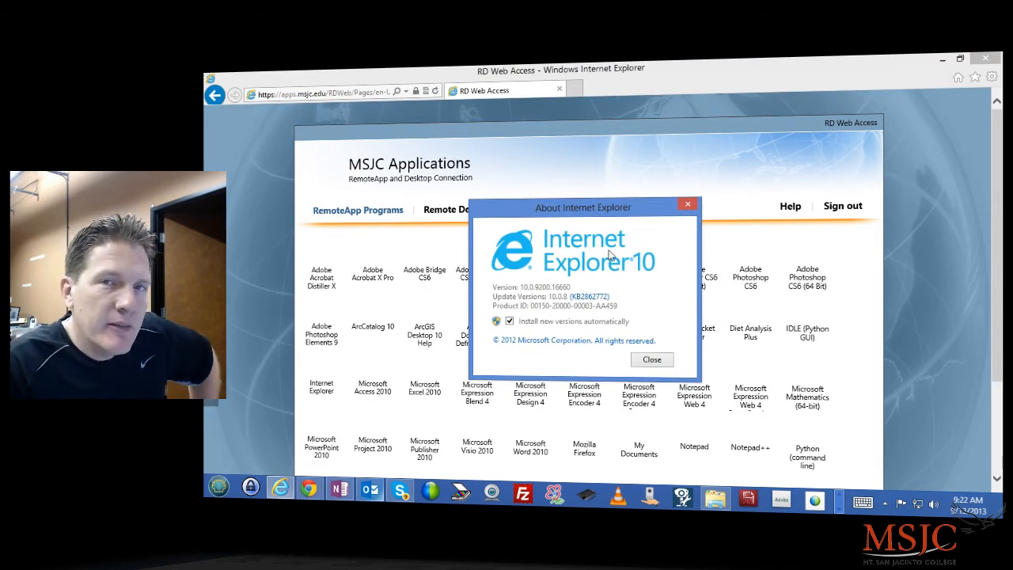
click(689, 206)
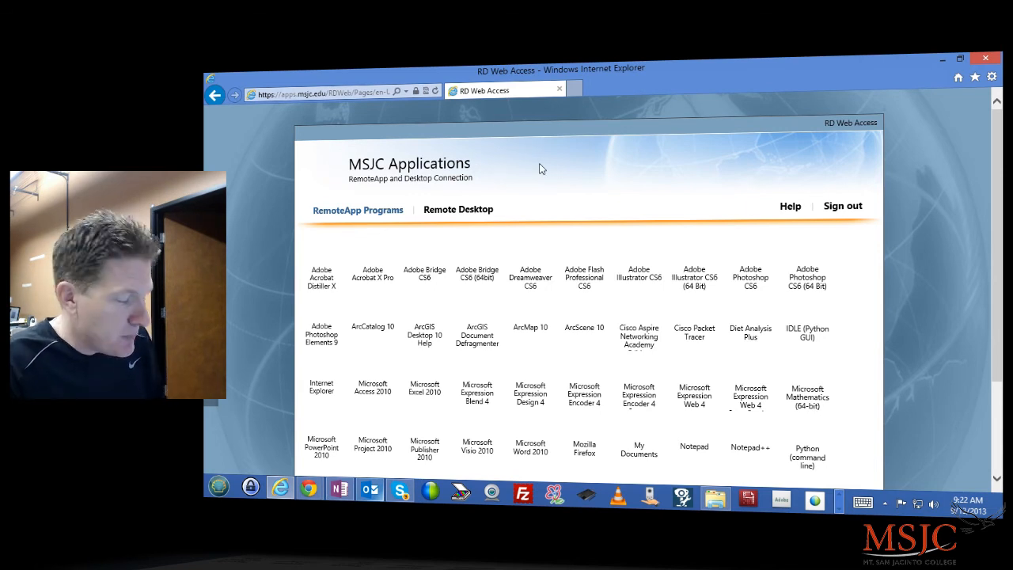
key(F12)
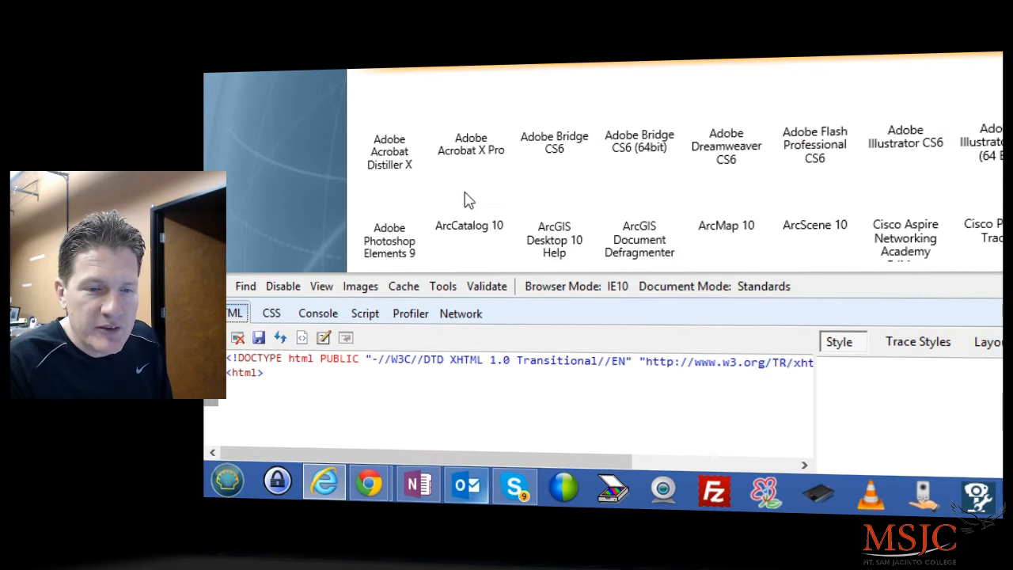
Step: Switch the Developer Tools browser mode from IE10 to Internet Explorer 9
click(597, 297)
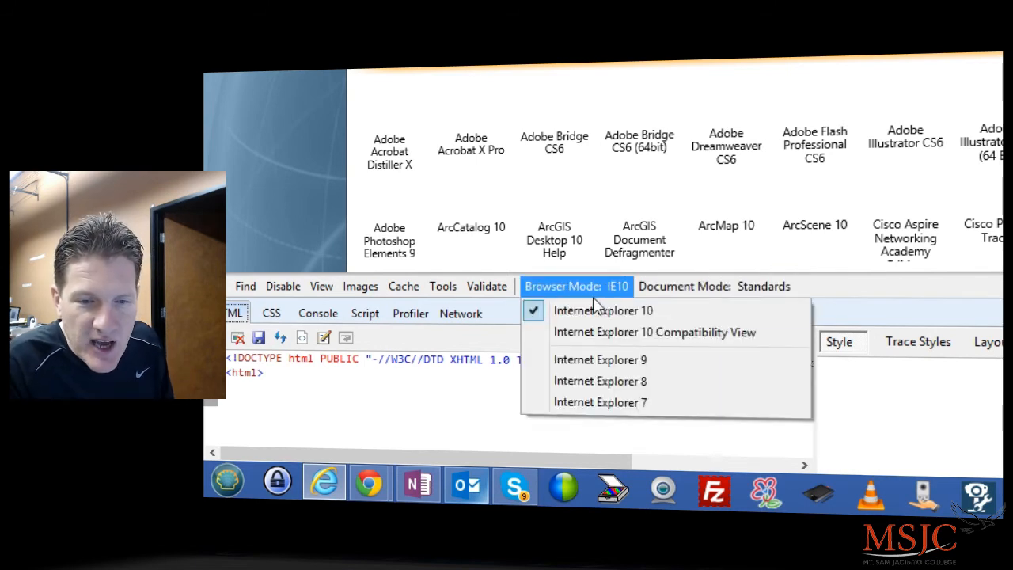
click(601, 360)
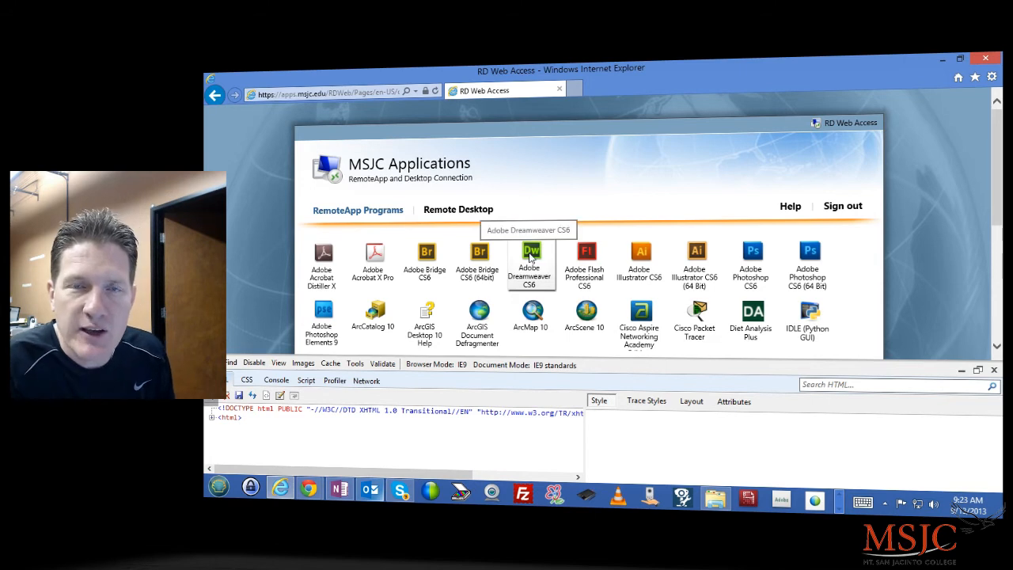
Step: Close Developer Tools and scroll down to the Visual Studio 2012 and Remote Desktop icons
click(995, 372)
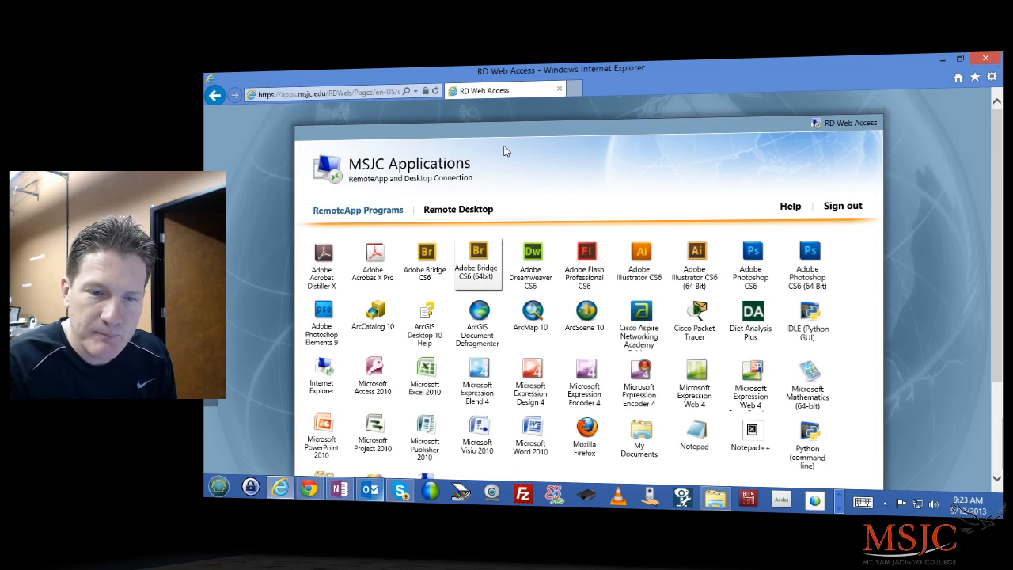
scroll(506, 152, down, 3)
scroll(507, 151, up, 1)
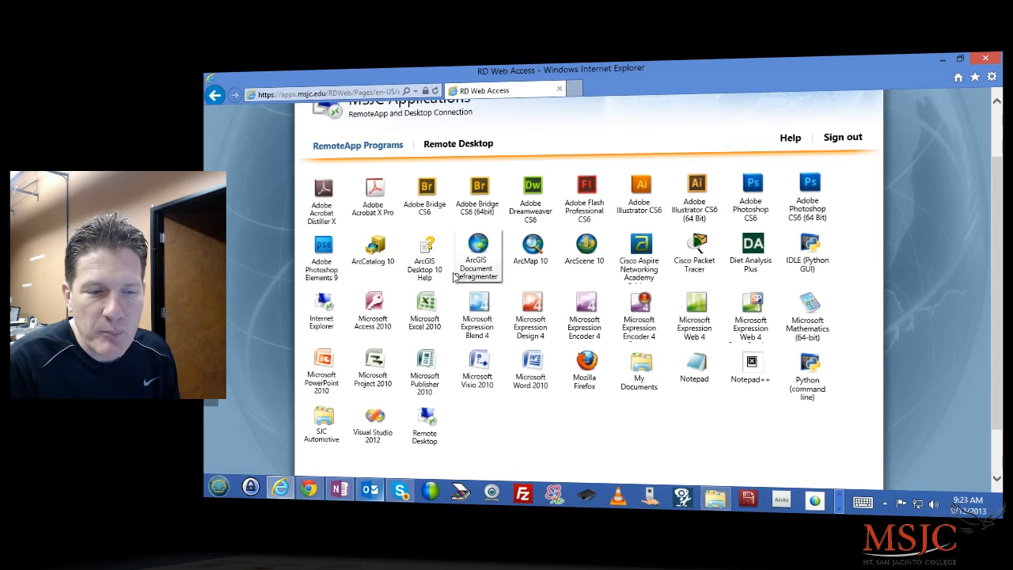
scroll(456, 275, down, 1)
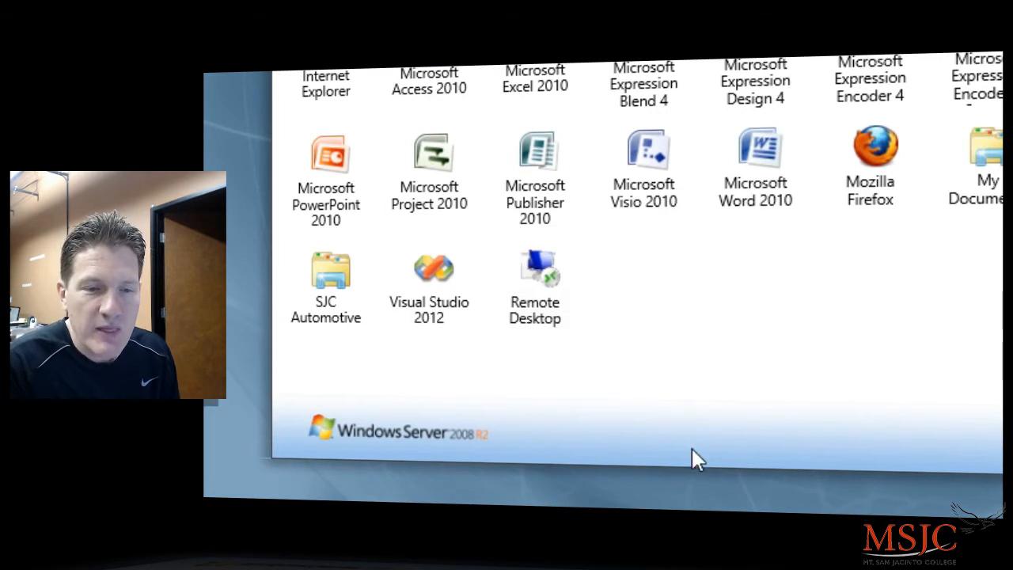
Step: Start the Remote Desktop connection to appfarm and submit the domain user name and password
click(536, 293)
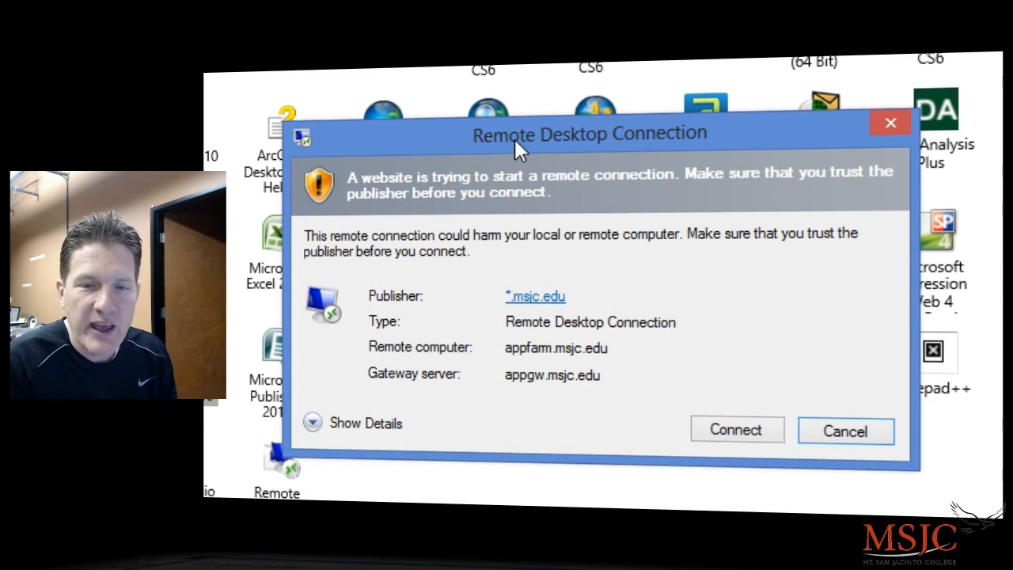
click(728, 438)
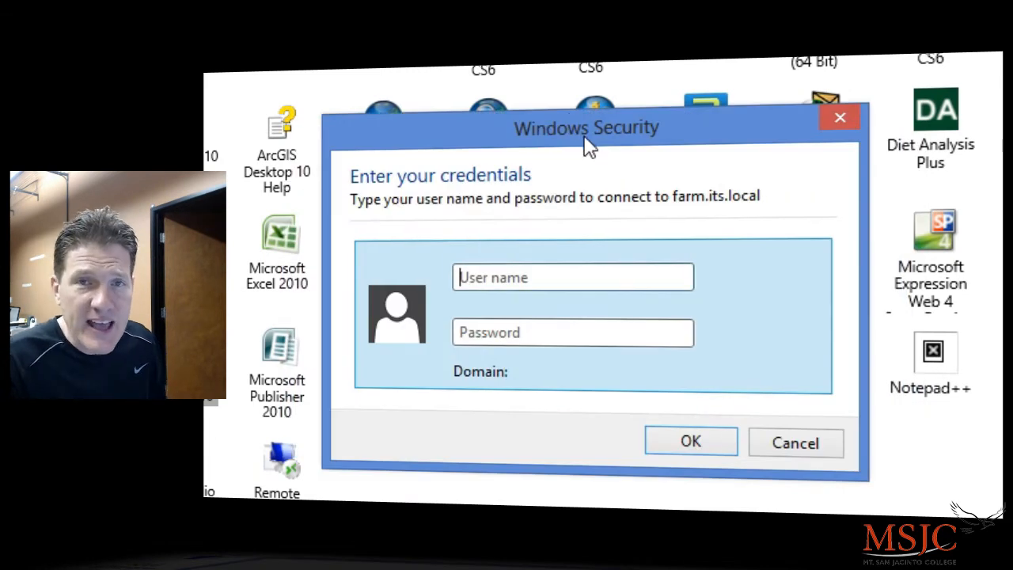
drag(586, 143, 574, 90)
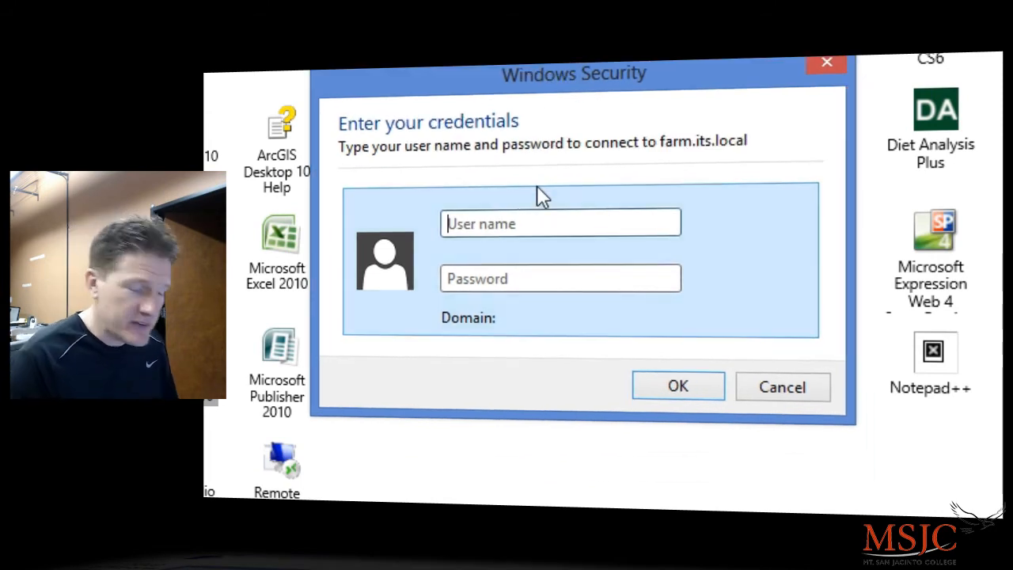
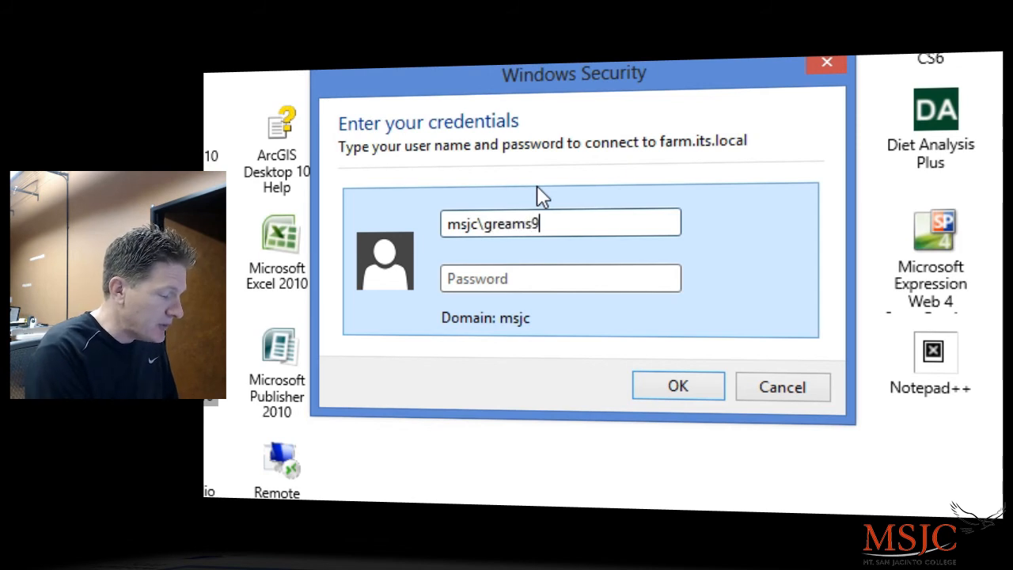
key(Tab)
text(•••••••••)
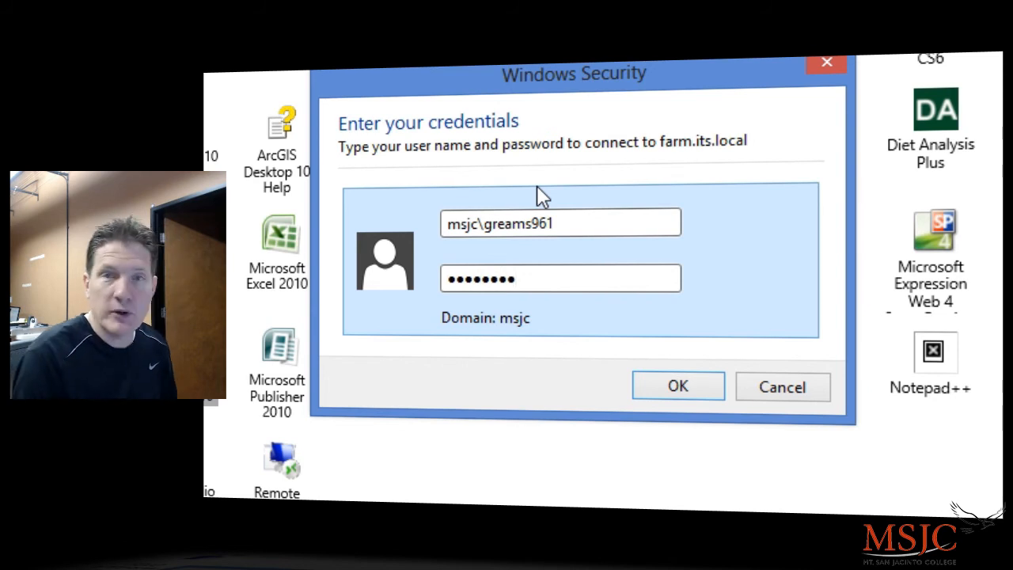
click(703, 386)
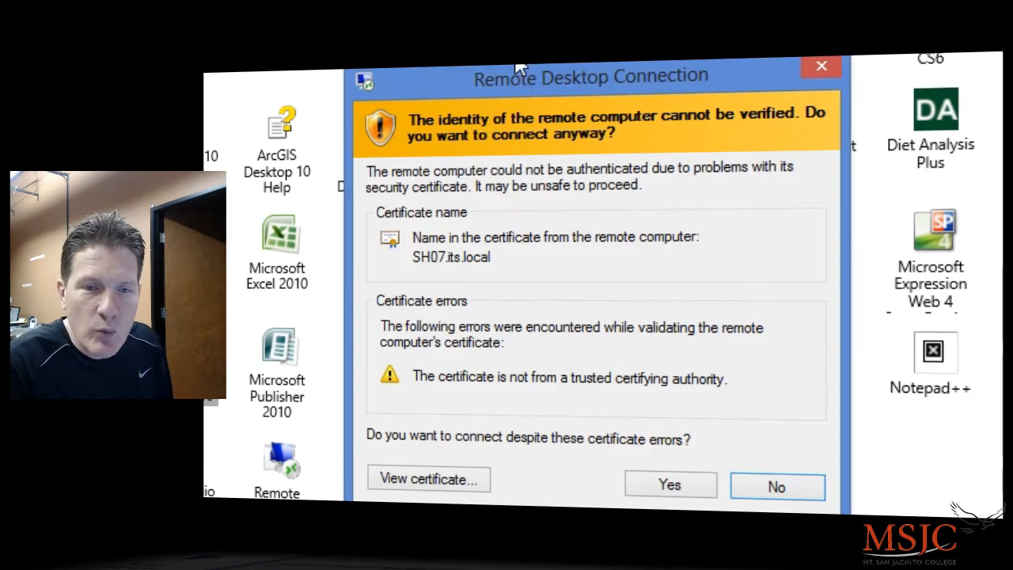
Step: Accept the SH07.its.local certificate warning to connect to appfarm.msjc.edu
drag(521, 78, 512, 19)
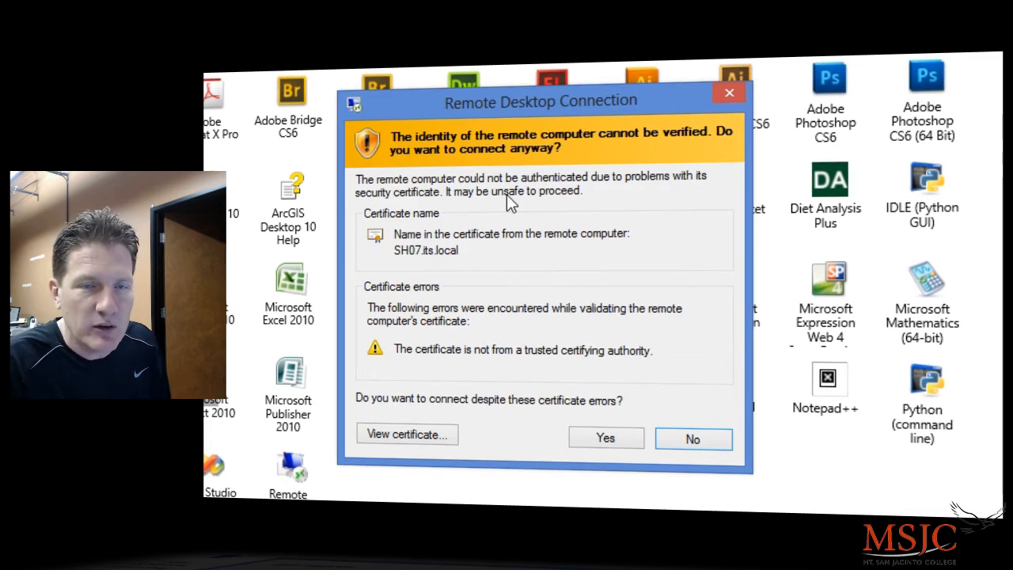
click(606, 439)
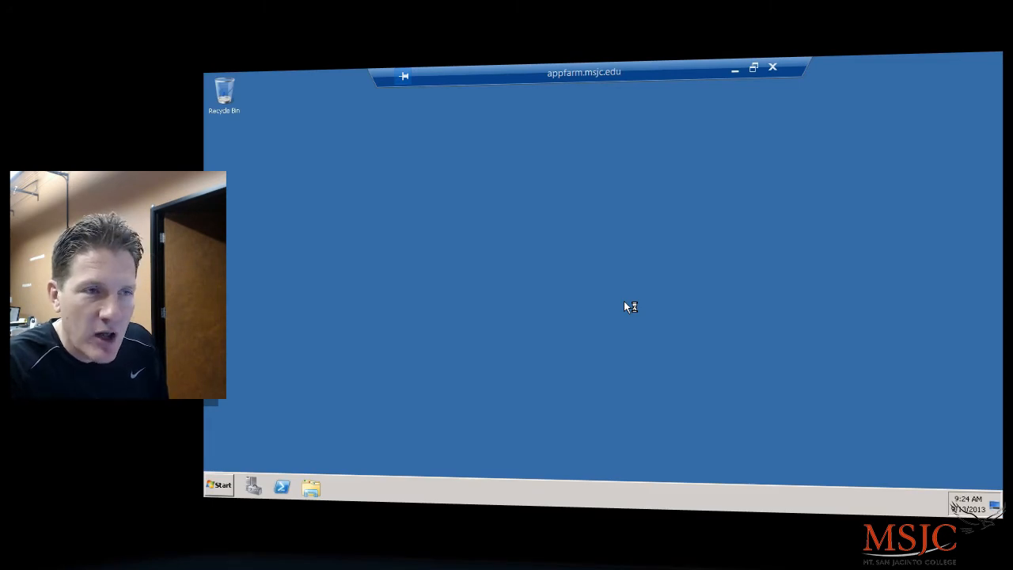
Step: Open the Documents library from the remote desktop's Start menu
click(231, 490)
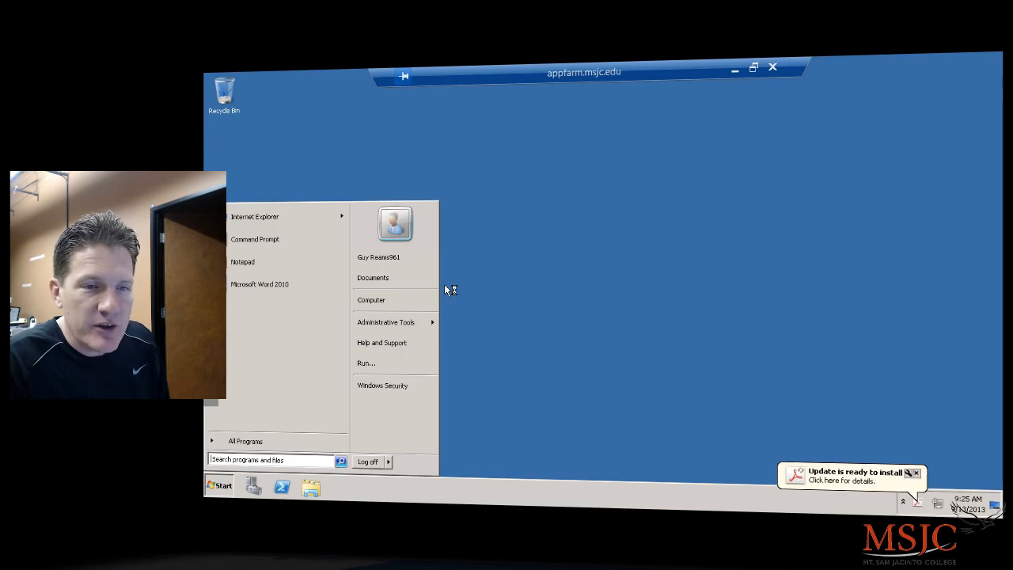
click(400, 278)
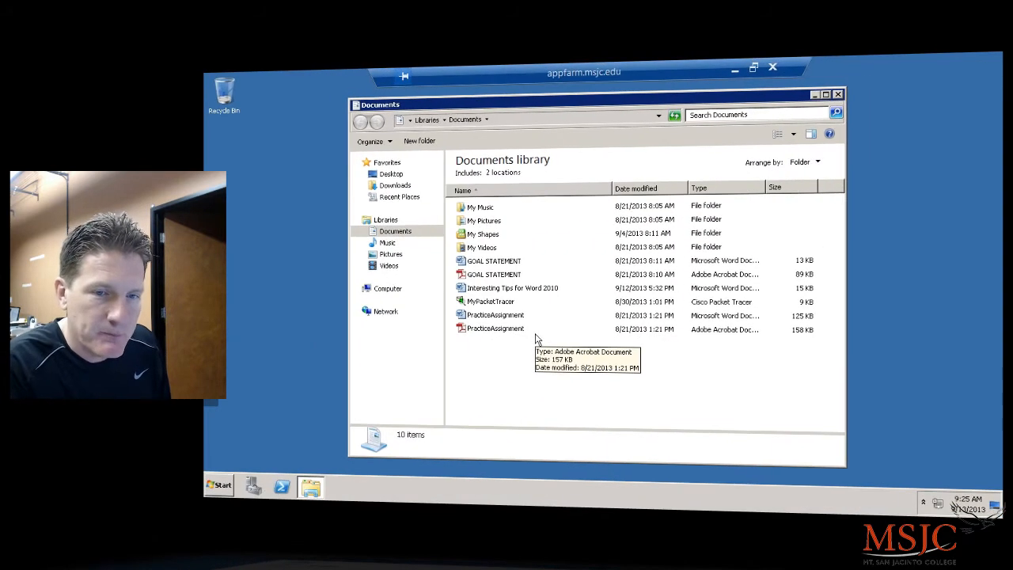
Step: Create a new folder named CSIS101 in Documents and close the Explorer window
right_click(482, 356)
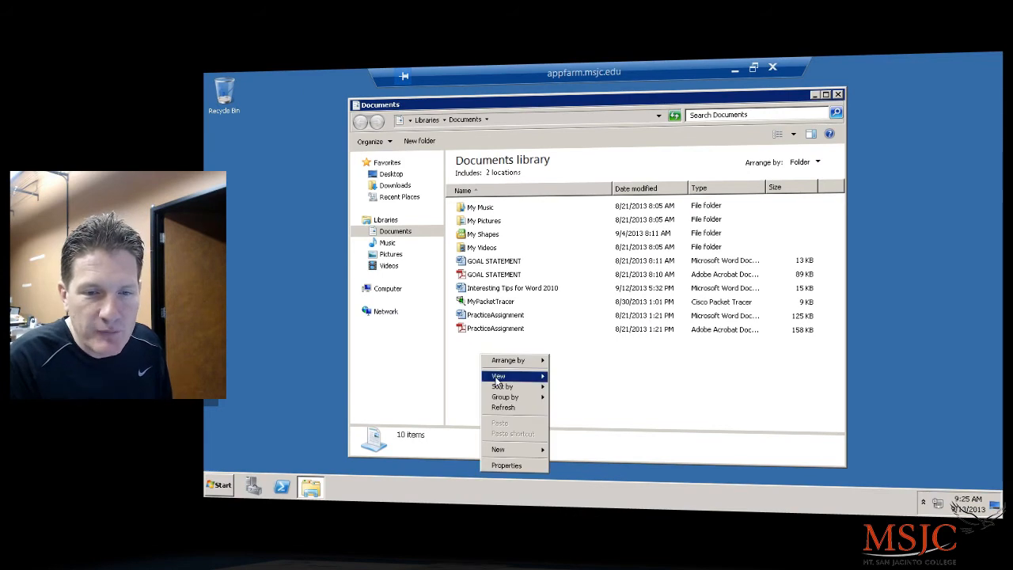
mouse_move(501, 451)
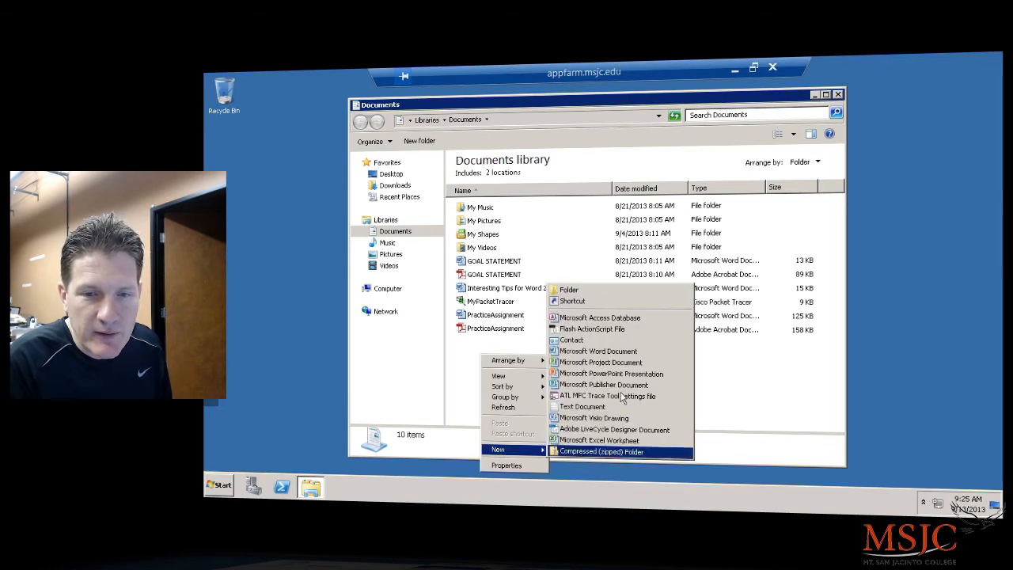
click(590, 289)
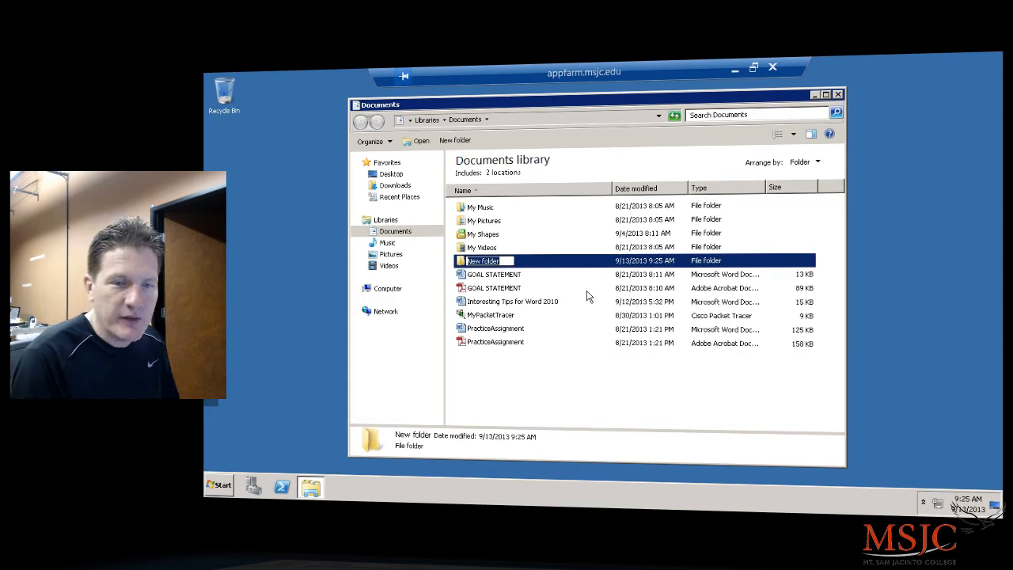
text(CSIS101)
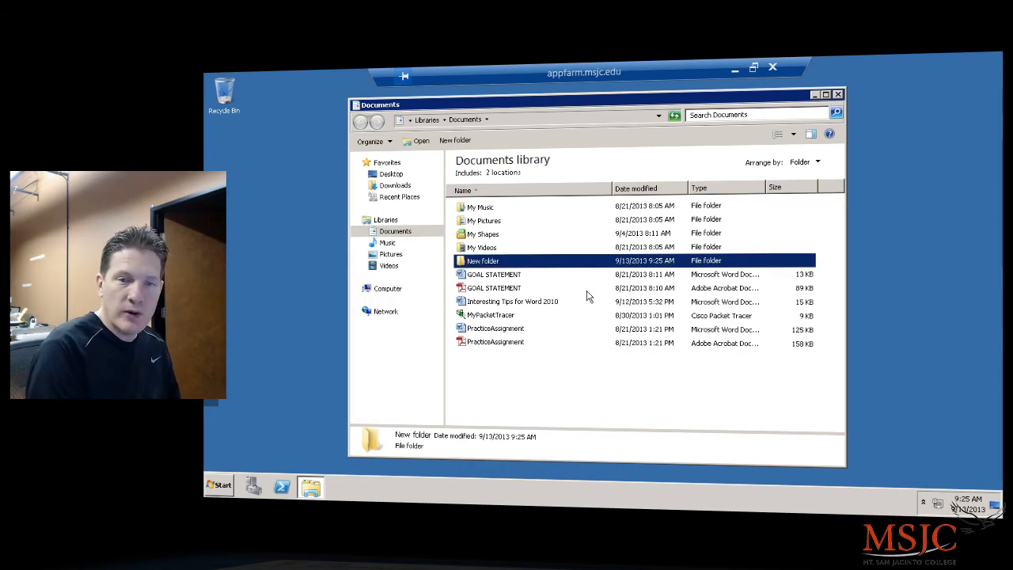
key(Return)
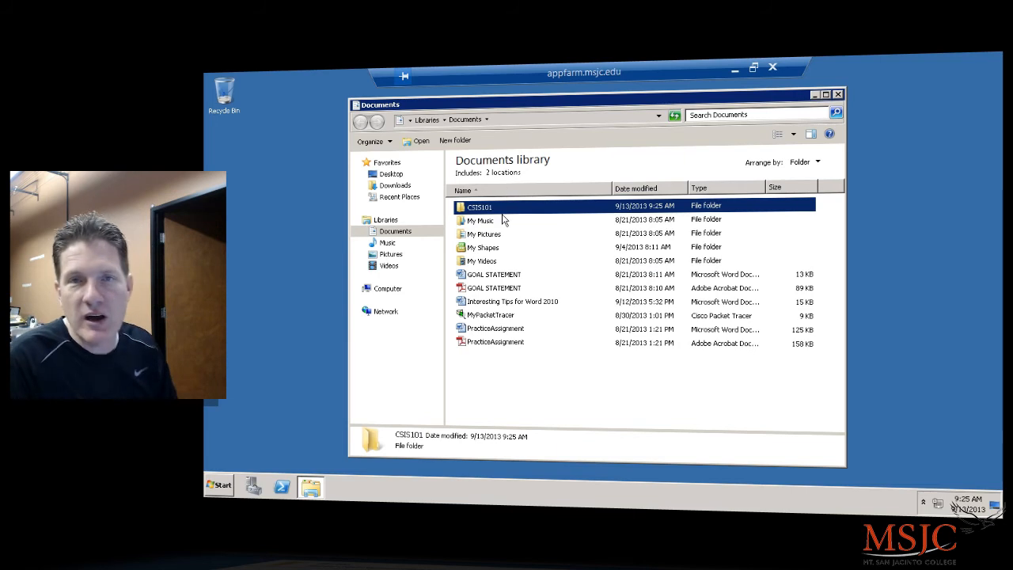
click(838, 95)
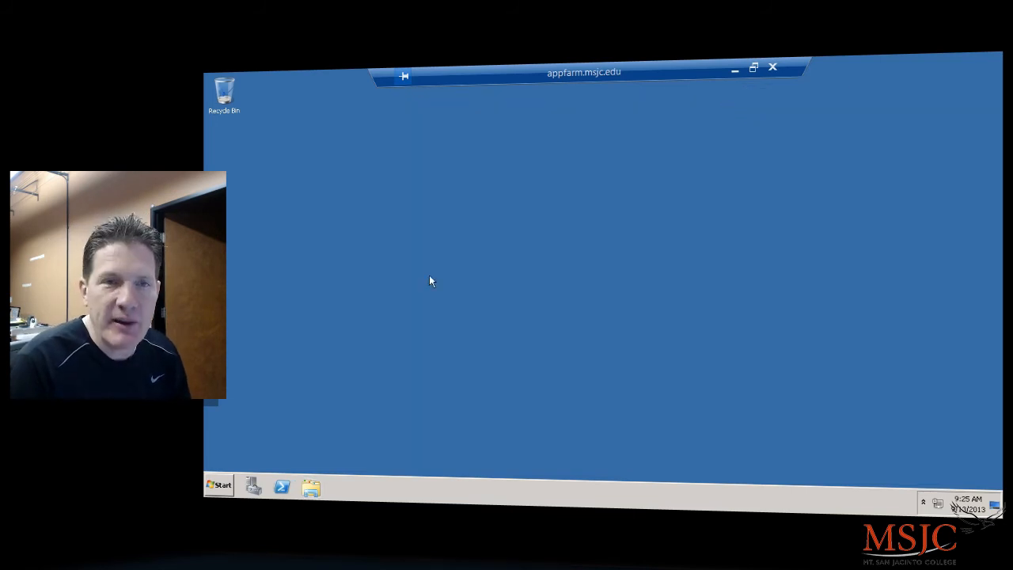
Step: Launch Microsoft Word 2010 from the Microsoft Office group under All Programs
click(220, 486)
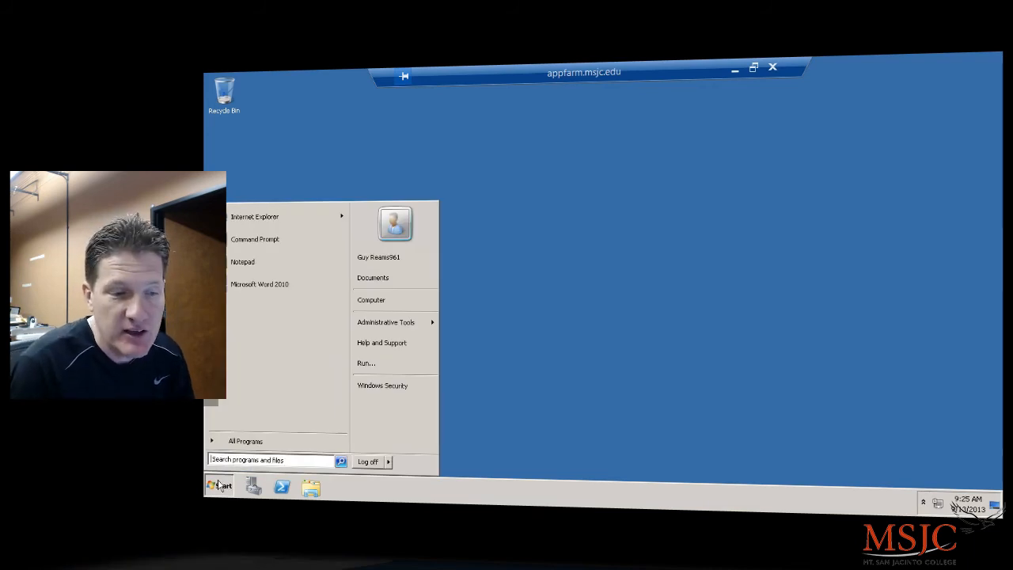
click(247, 441)
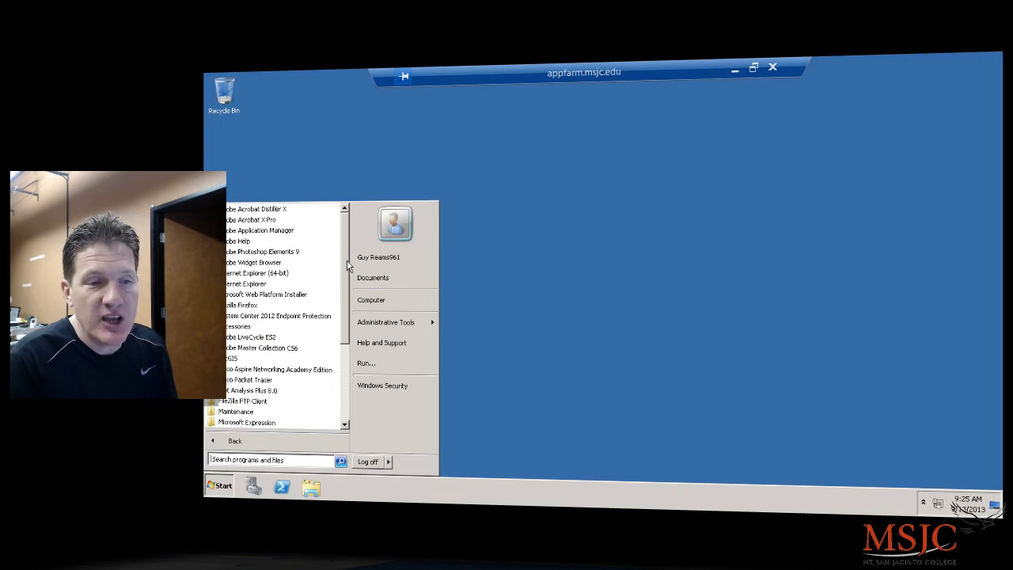
scroll(347, 422, down, 4)
scroll(351, 422, up, 4)
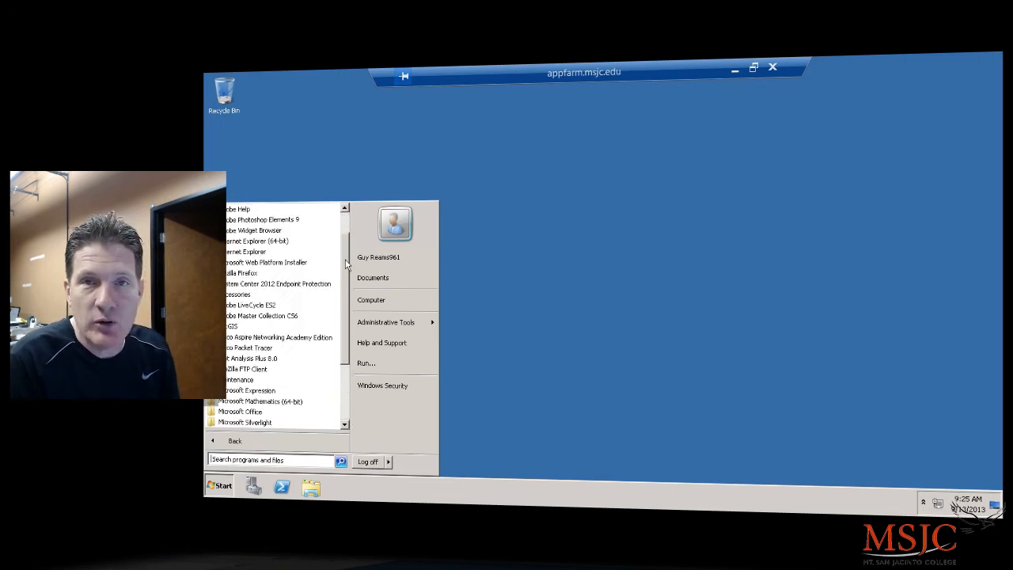
drag(344, 260, 343, 319)
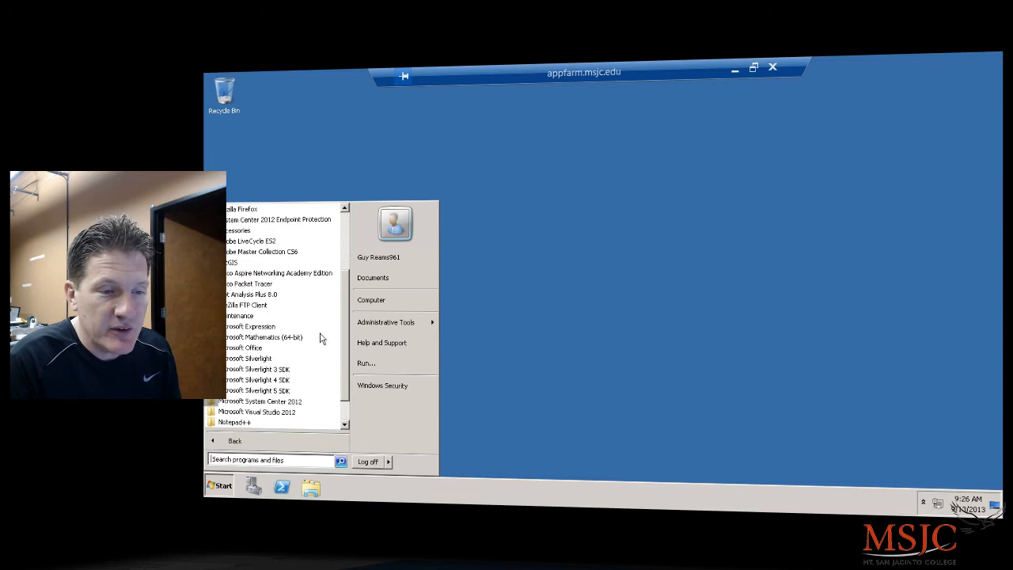
click(273, 348)
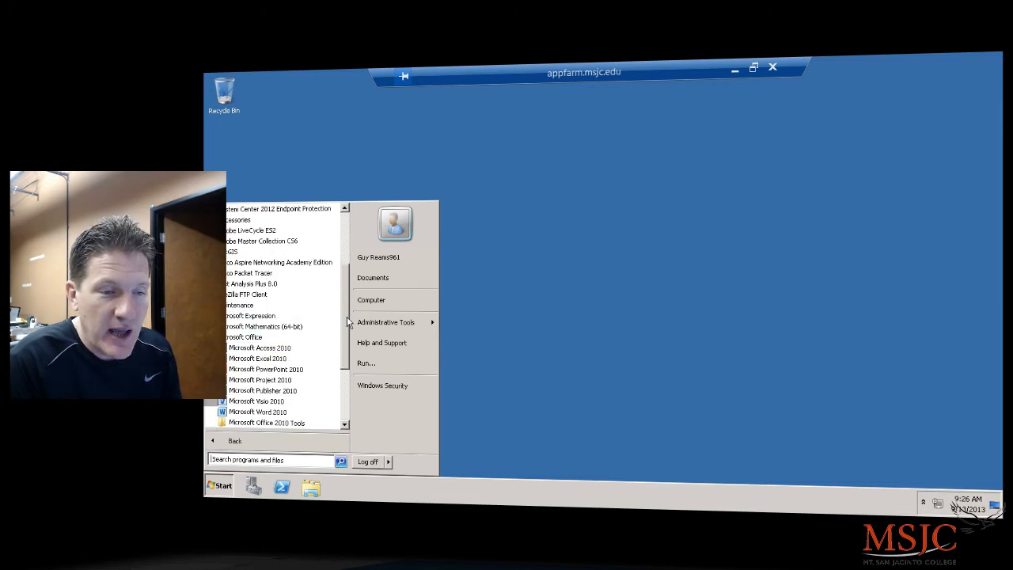
scroll(316, 352, down, 2)
click(274, 349)
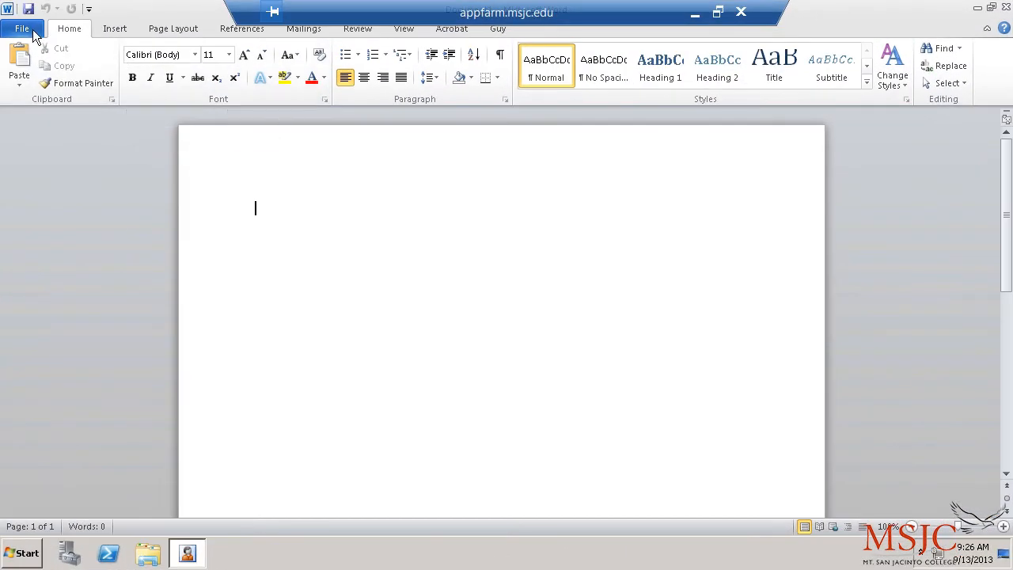
Step: Open the Interesting Tips for Word 2010 document from the Documents folder
click(33, 32)
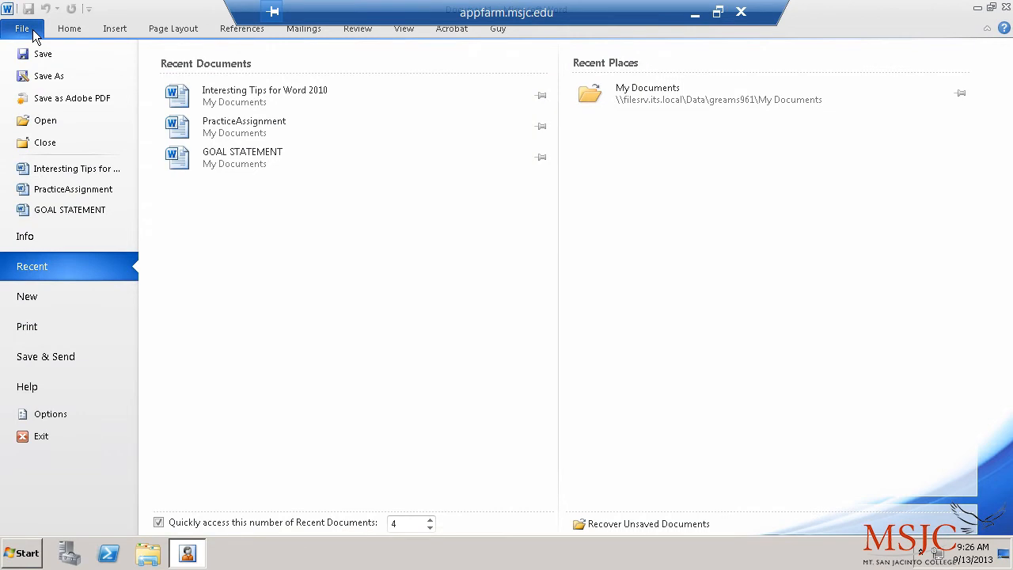
click(45, 120)
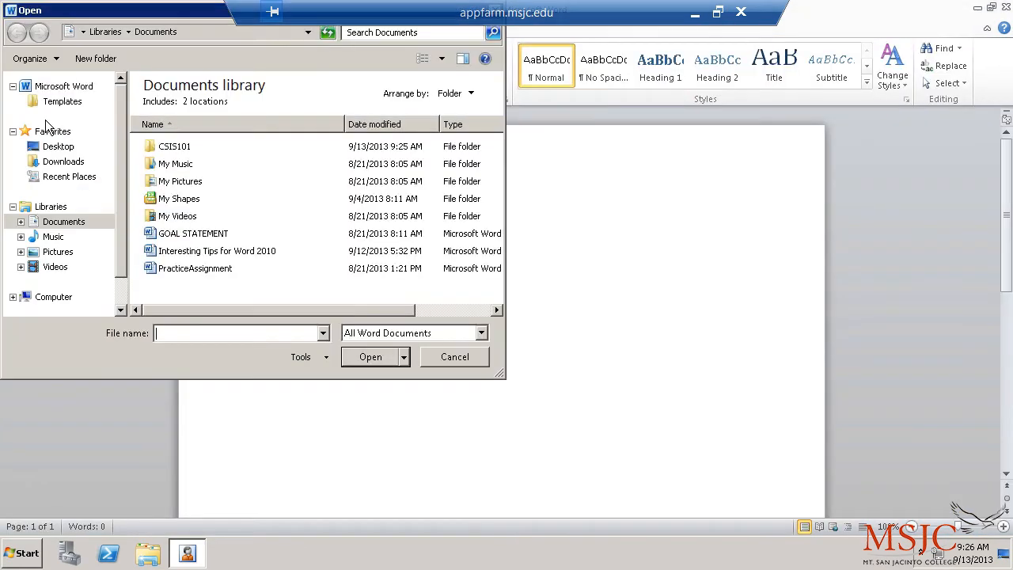
click(227, 257)
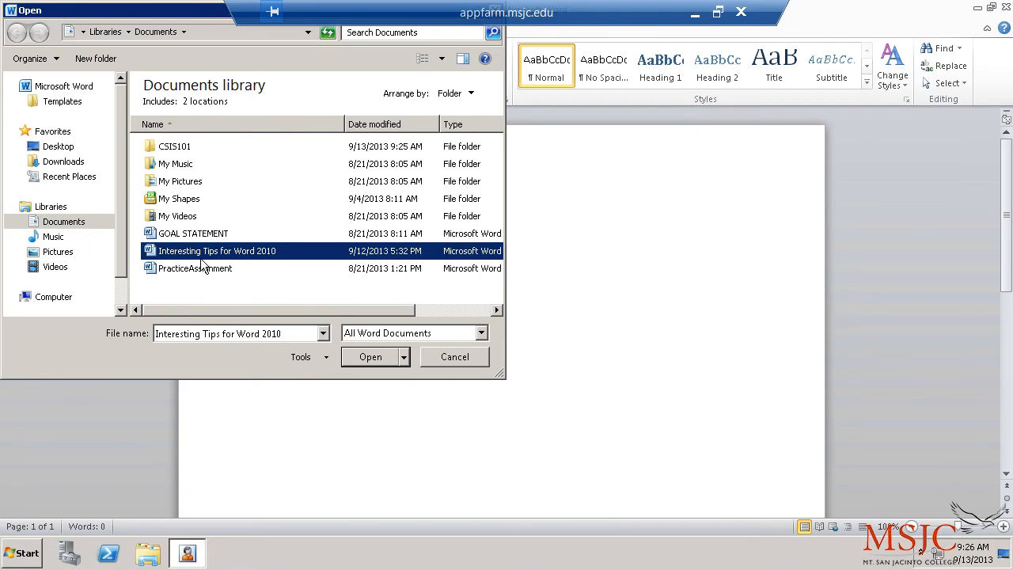
click(365, 356)
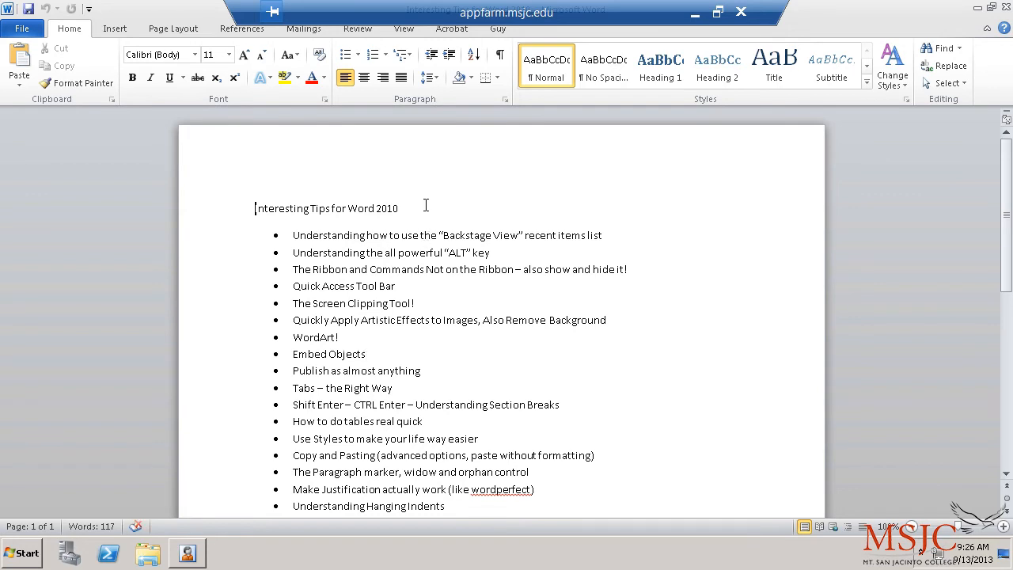
drag(410, 207, 424, 302)
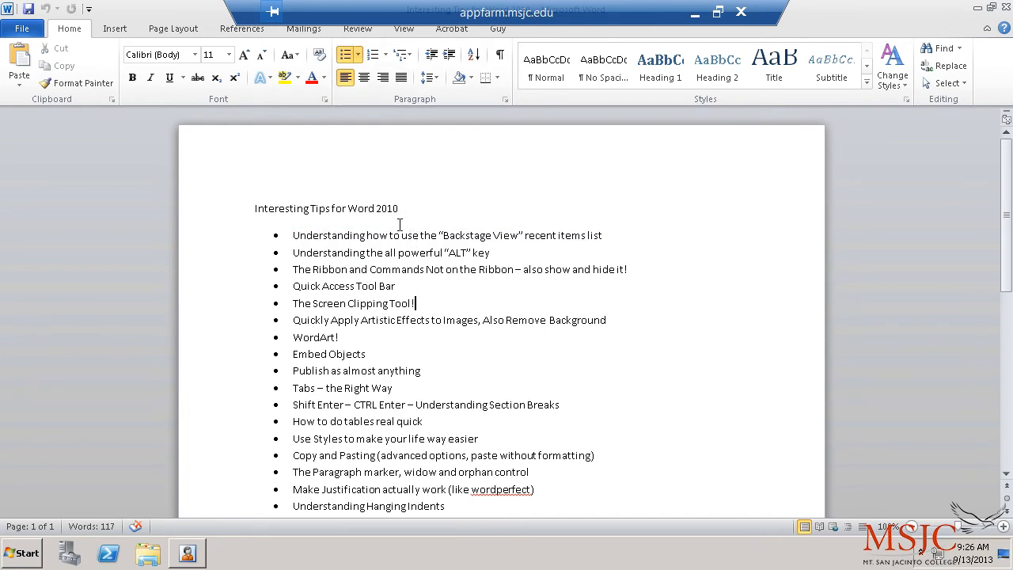
scroll(357, 295, down, 3)
scroll(357, 294, up, 1)
scroll(357, 294, up, 2)
scroll(341, 311, down, 2)
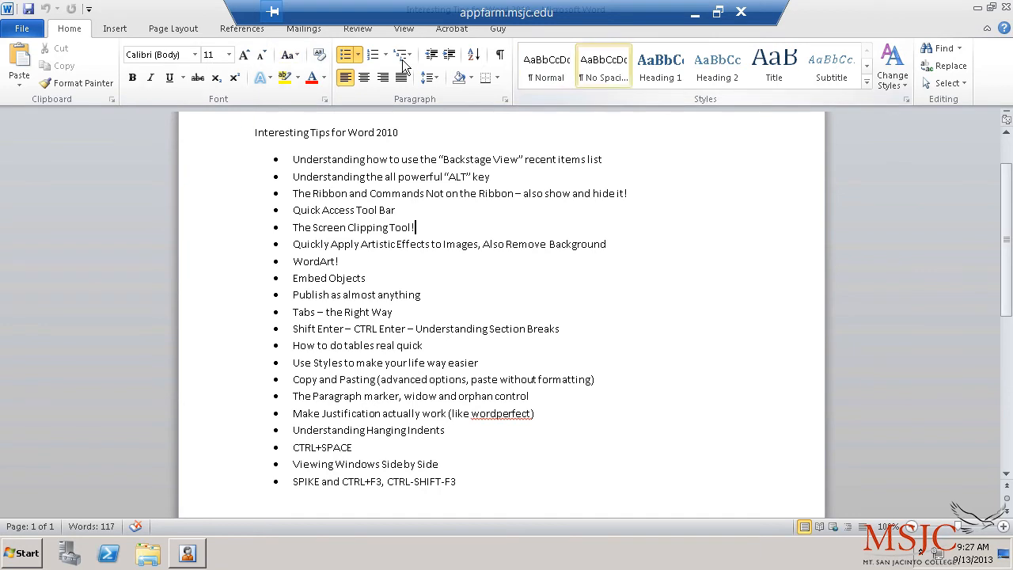
click(107, 30)
click(235, 31)
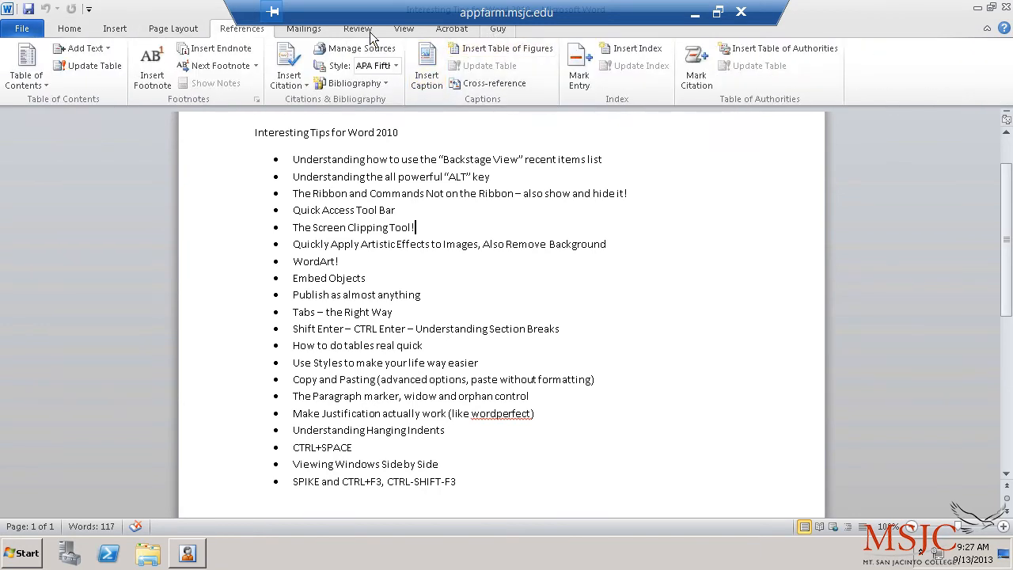
click(130, 30)
click(181, 33)
click(240, 29)
click(303, 30)
click(353, 35)
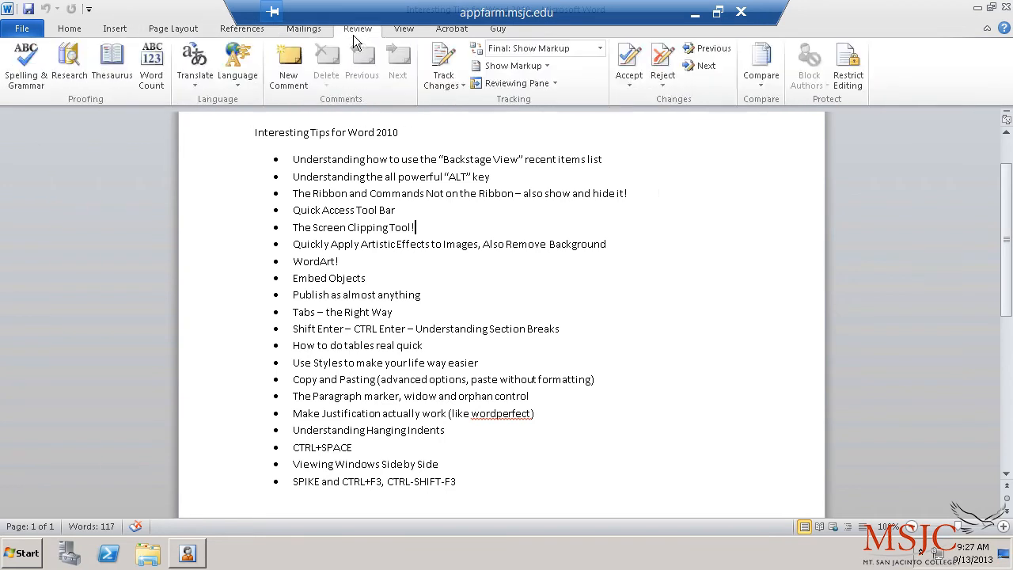
click(123, 31)
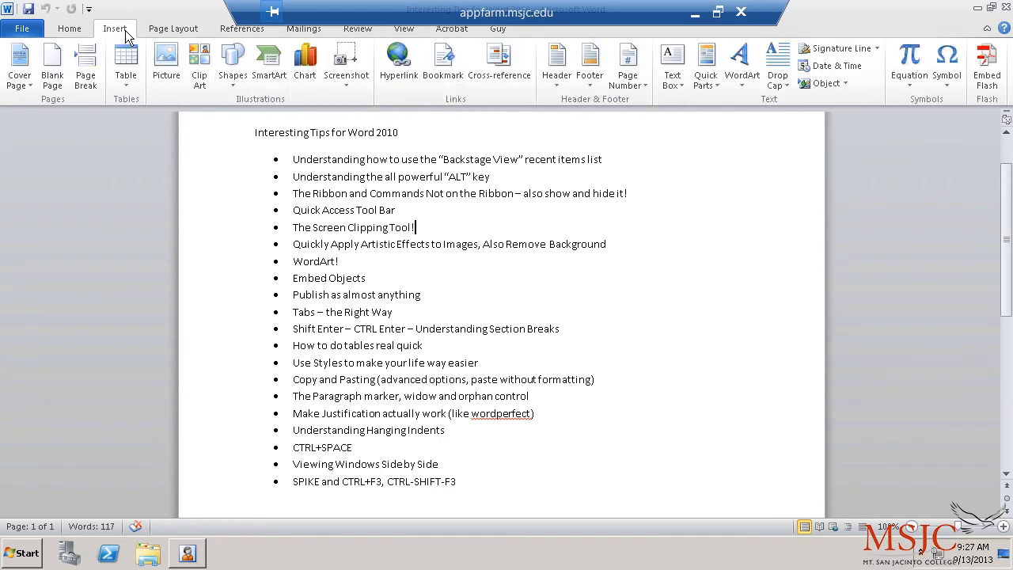
click(73, 32)
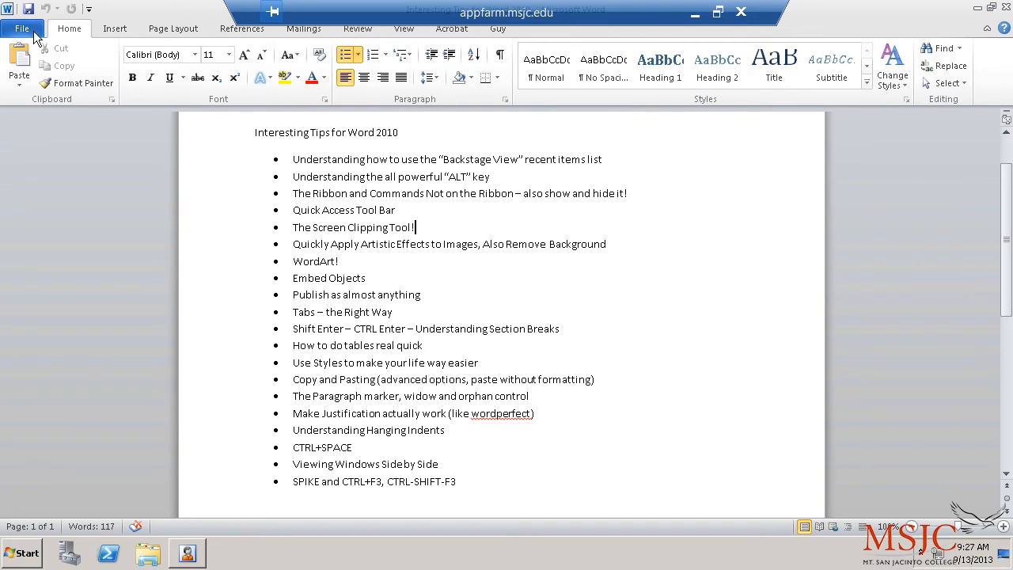
Step: Turn off 'Quickly access this number of Recent Documents' on the Recent page, then return to the document
click(23, 30)
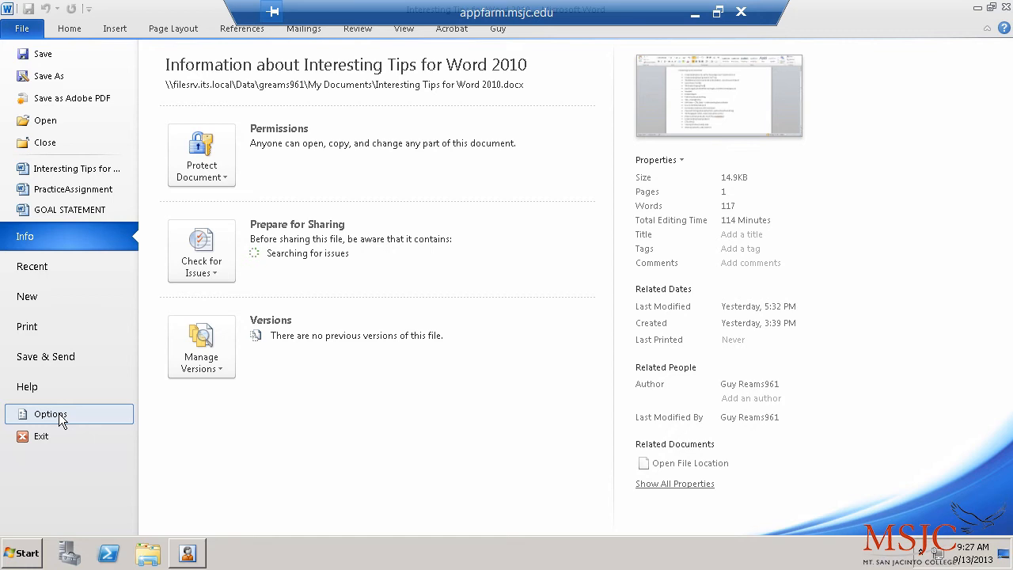
click(50, 268)
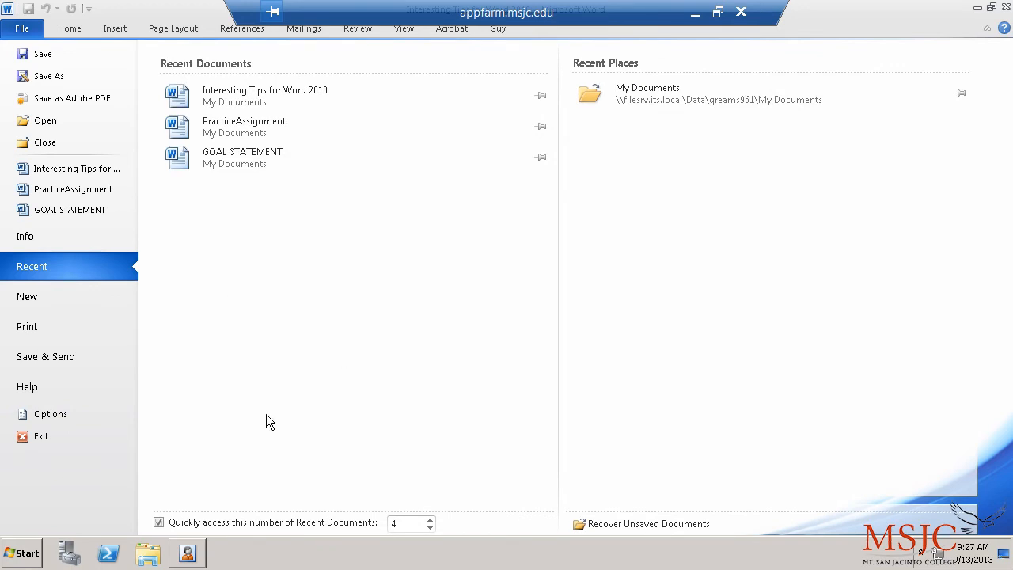
click(164, 522)
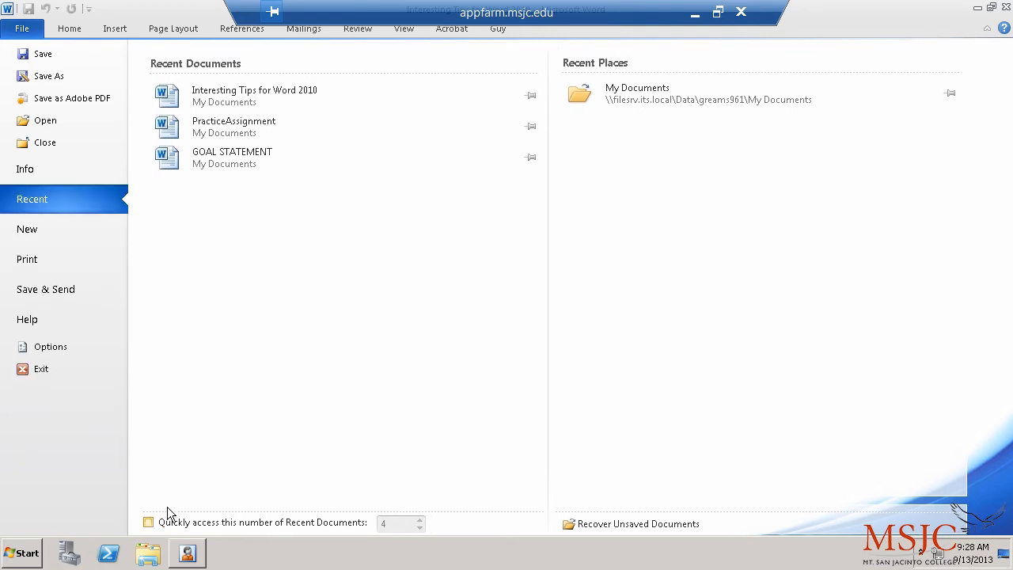
click(61, 33)
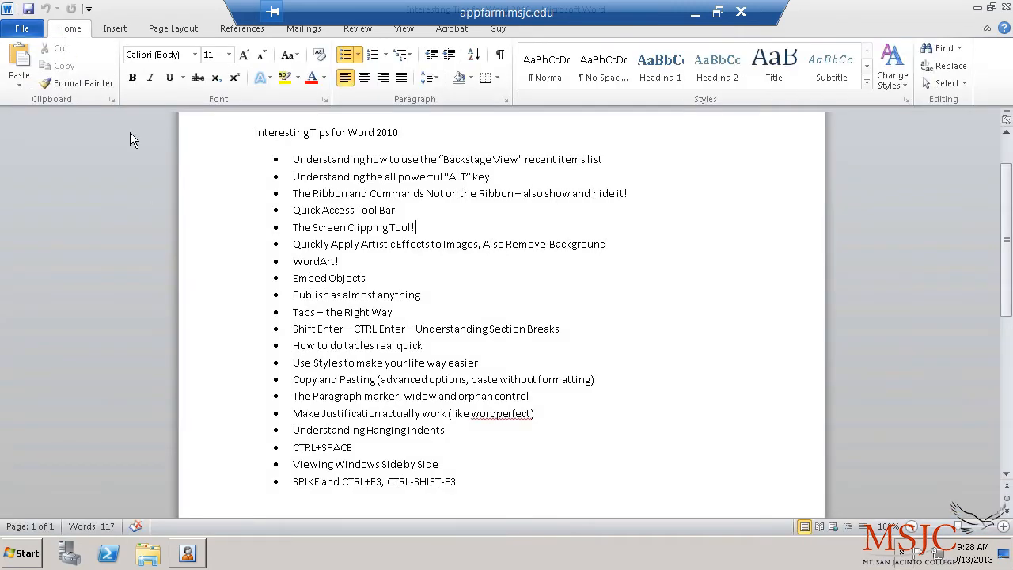
Step: Turn 'Quickly access this number of Recent Documents' back on from File > Recent
click(21, 34)
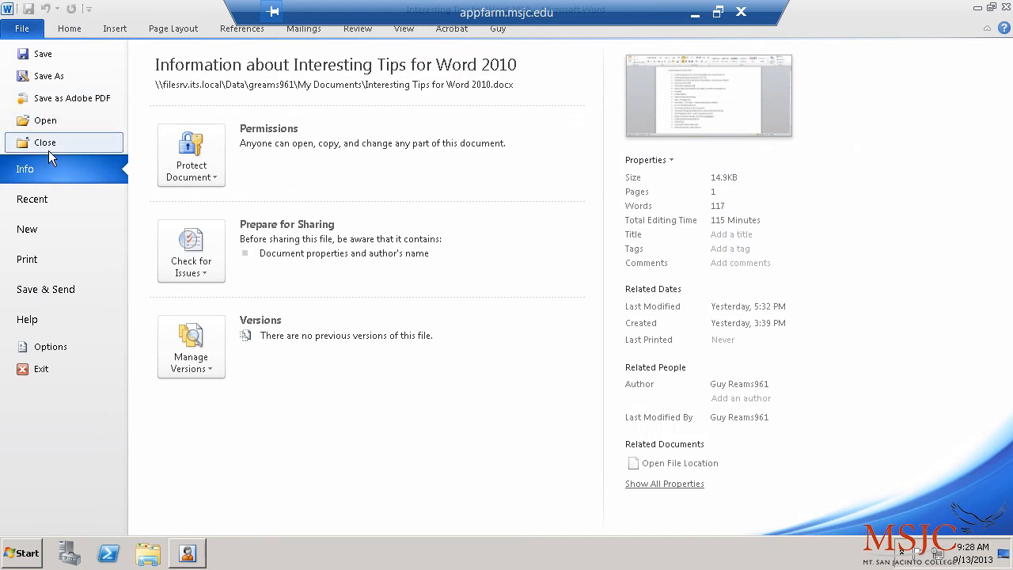
click(48, 198)
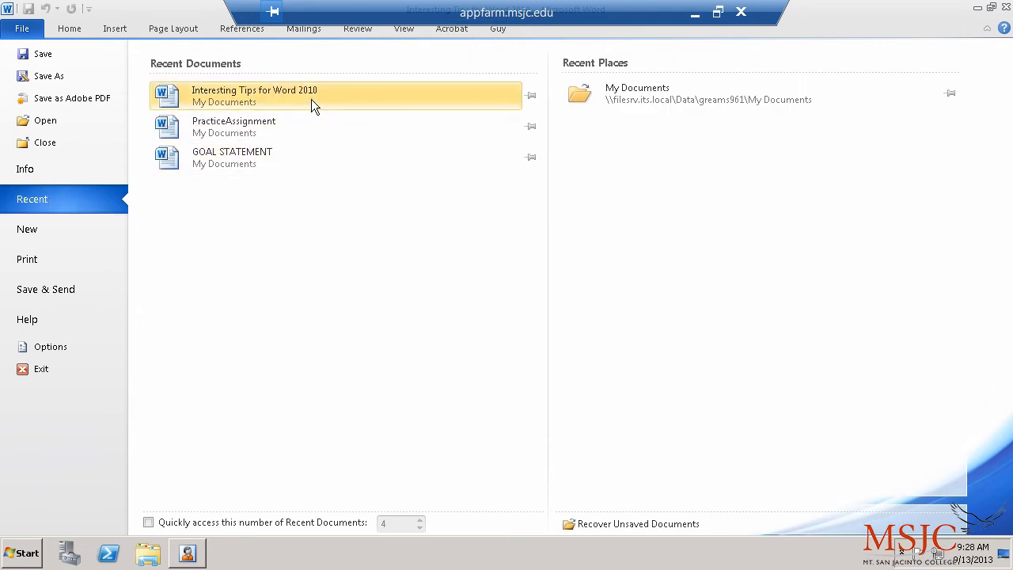
click(79, 27)
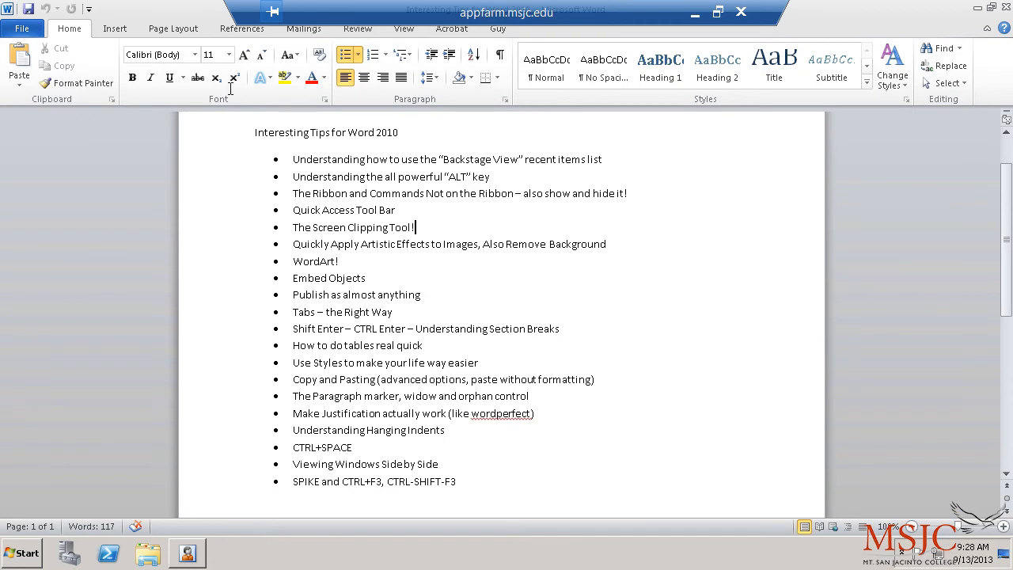
click(23, 31)
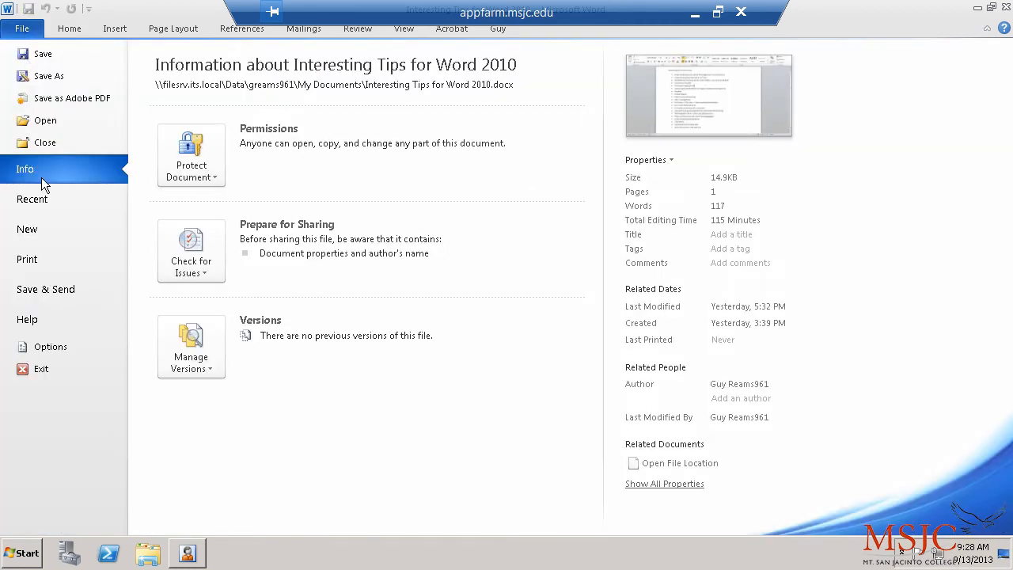
click(48, 198)
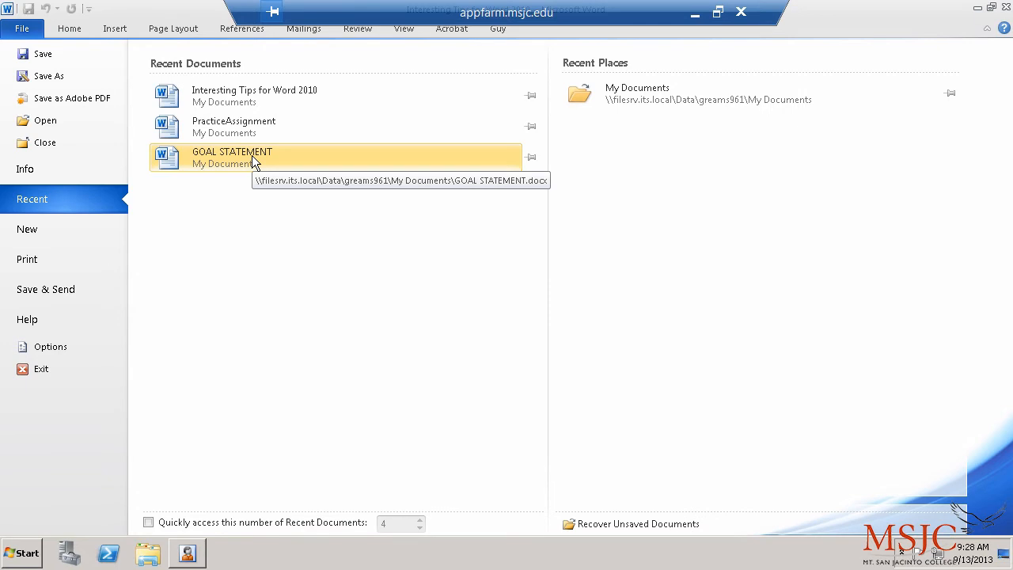
click(148, 522)
Step: Set the quick-access Recent Documents count to 2 and return to the document
click(397, 526)
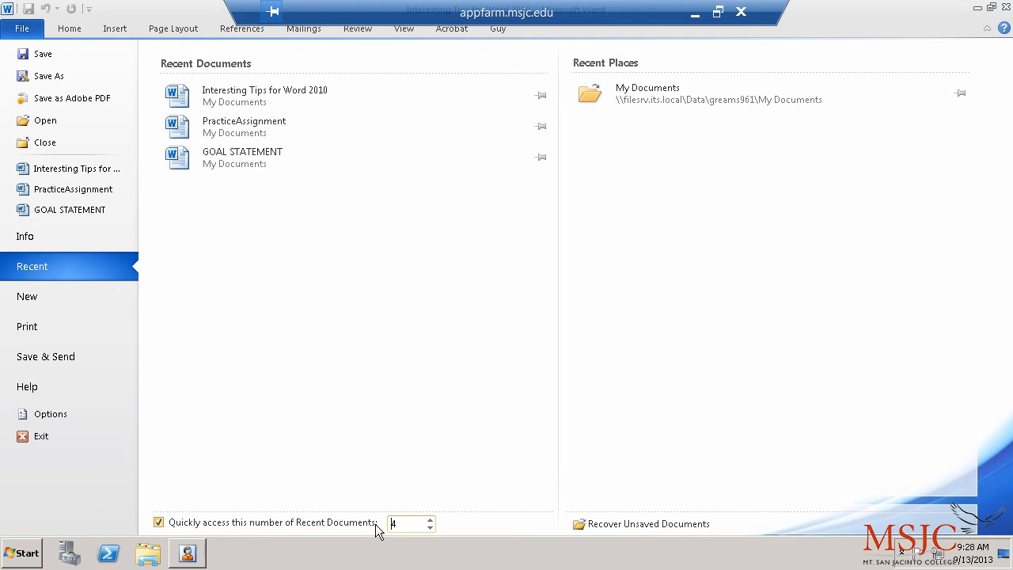
text(2)
click(391, 435)
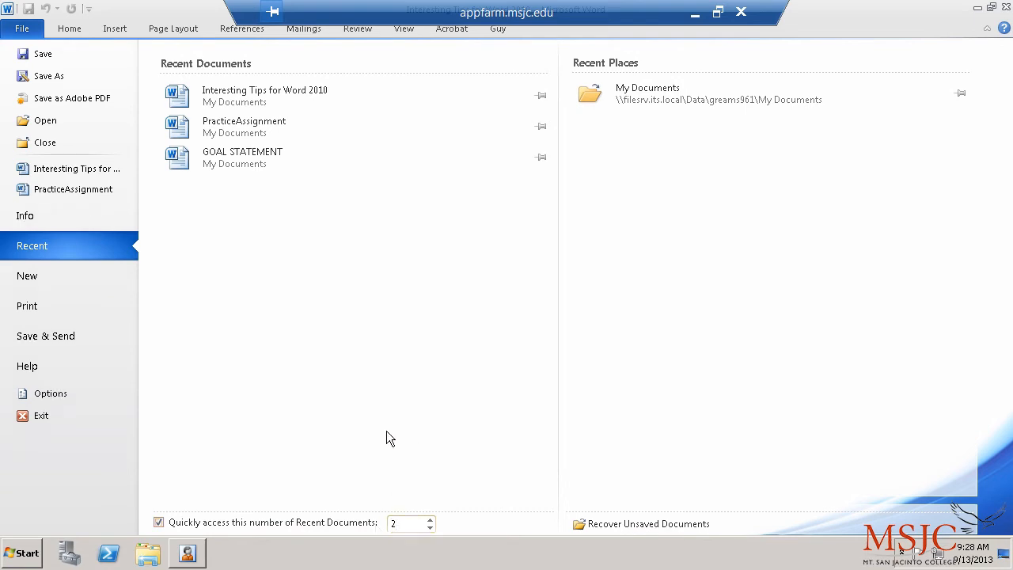
click(73, 30)
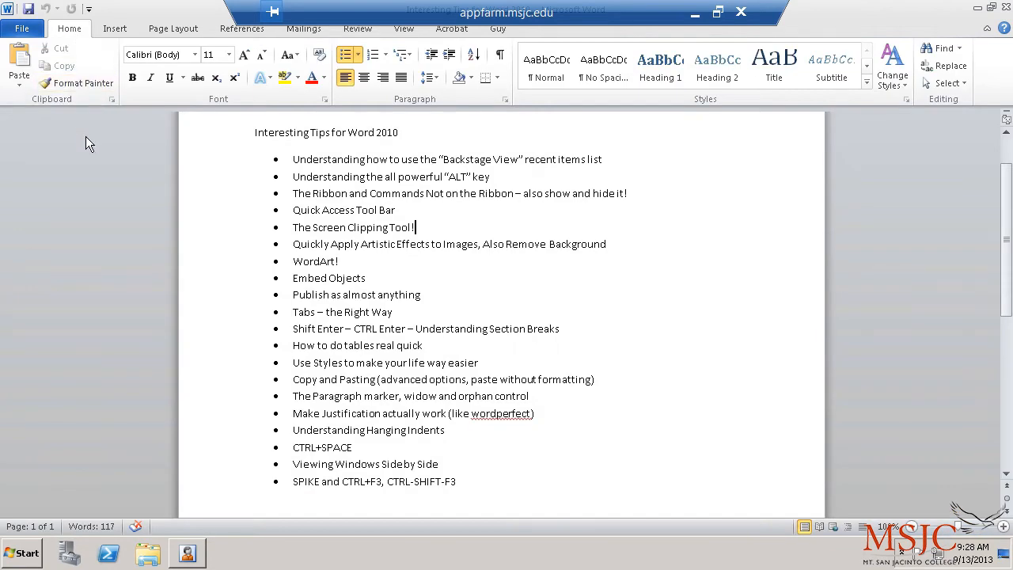
Step: Switch between the File view and the document to check the two quick-access entries
click(24, 30)
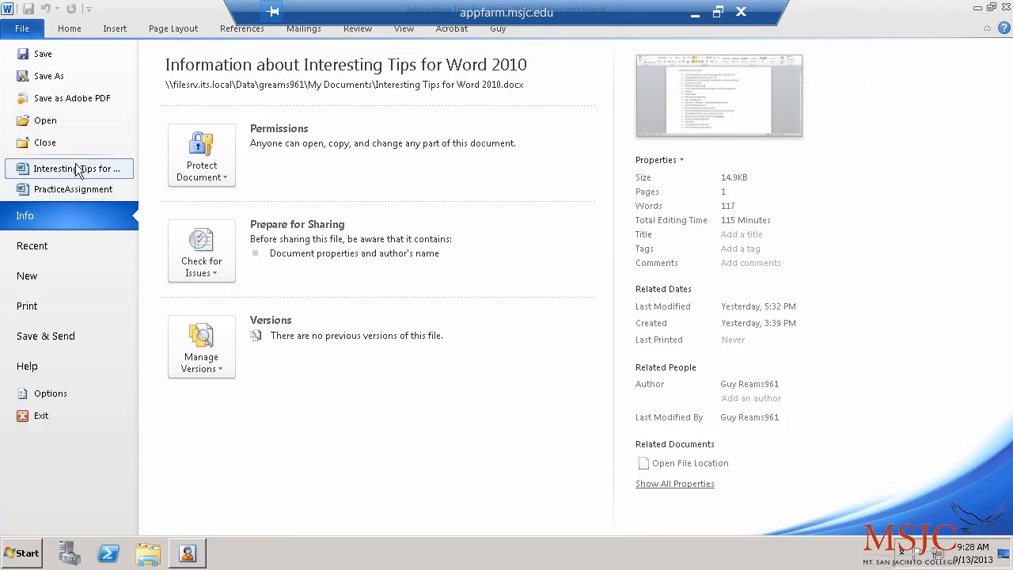
click(69, 28)
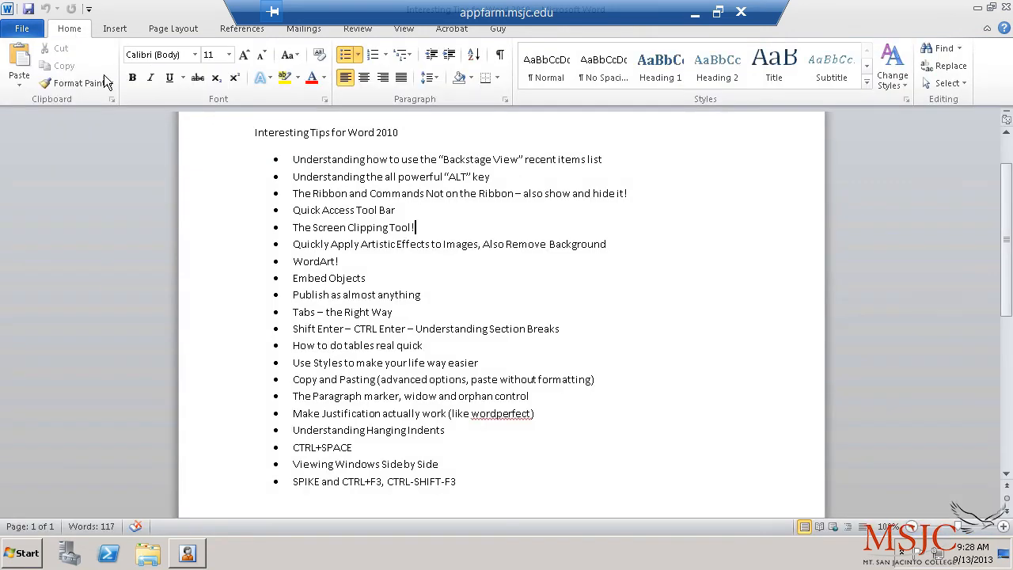
click(21, 28)
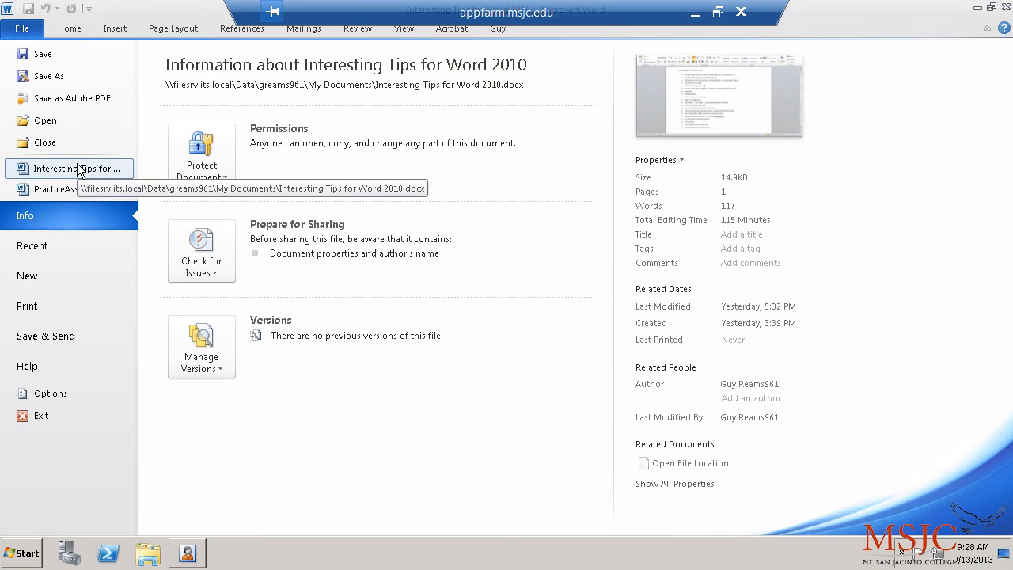
click(72, 25)
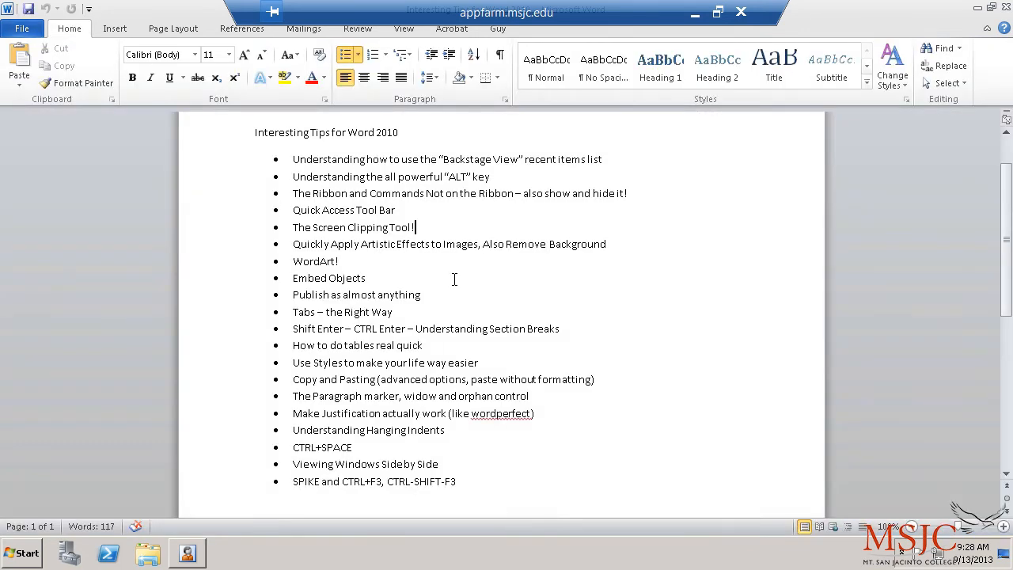
click(24, 29)
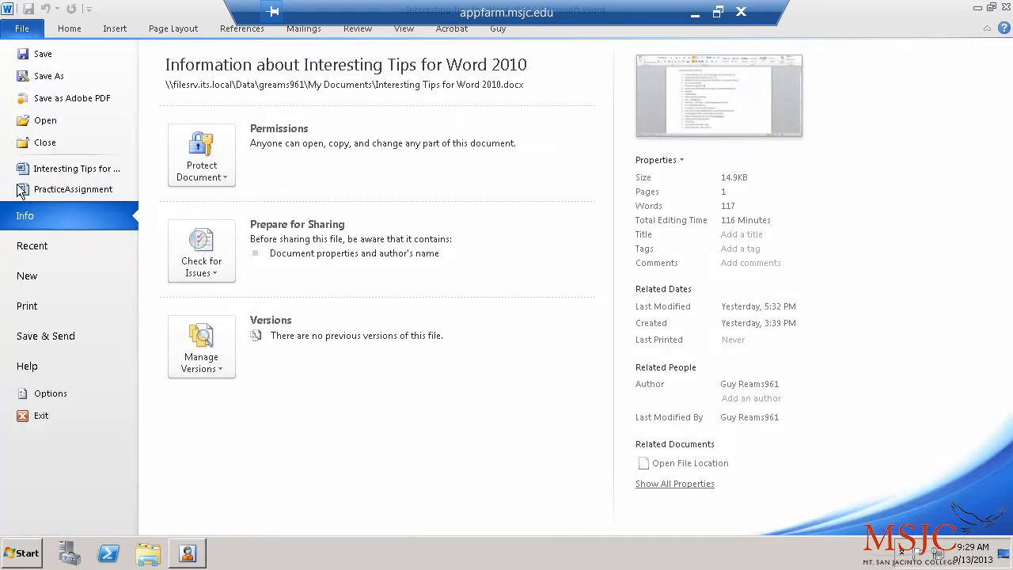
Step: Pin Interesting Tips for Word 2010 to the top of the Recent Documents list
click(70, 28)
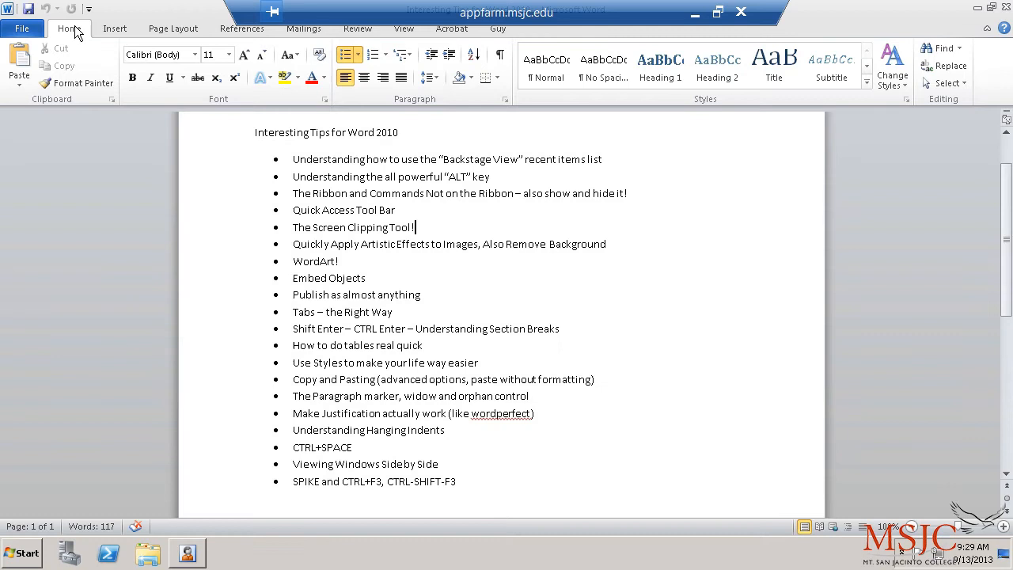
click(27, 32)
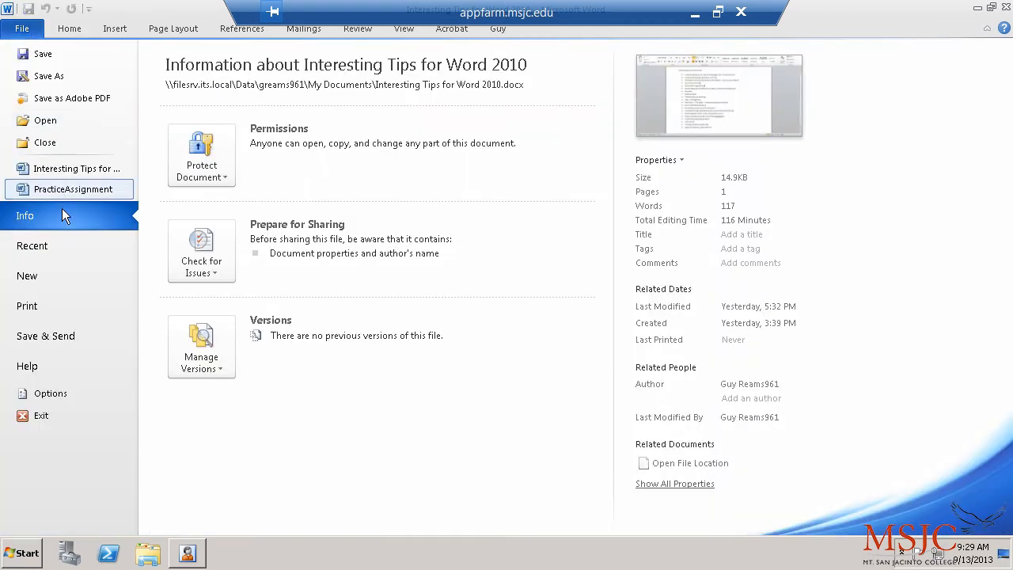
click(66, 248)
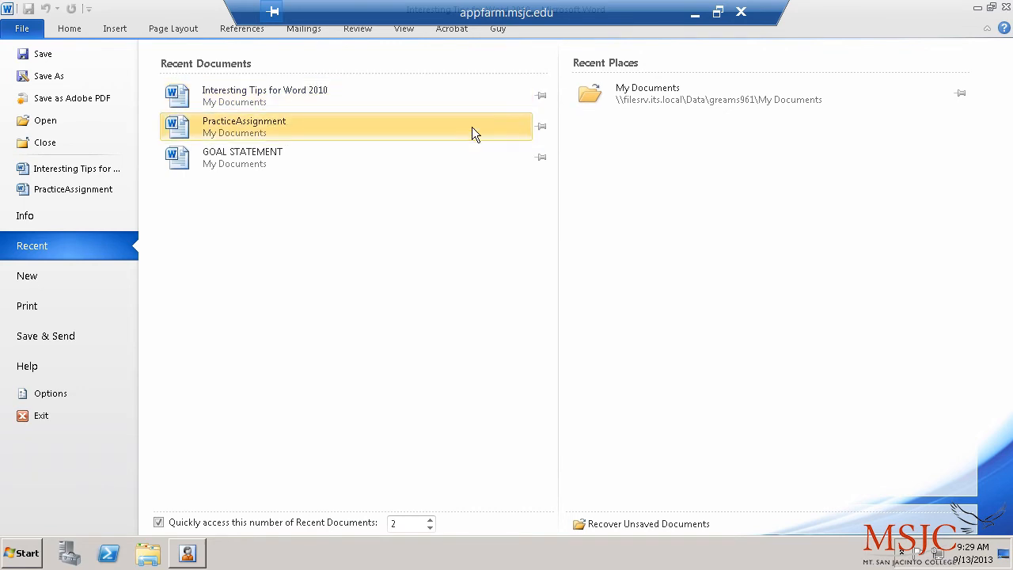
click(539, 96)
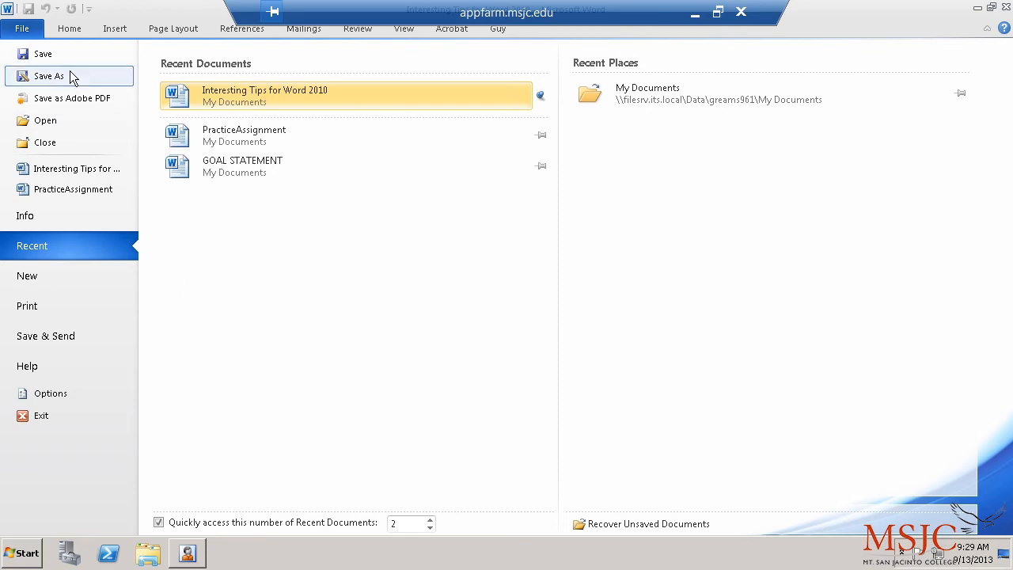
click(64, 29)
click(35, 30)
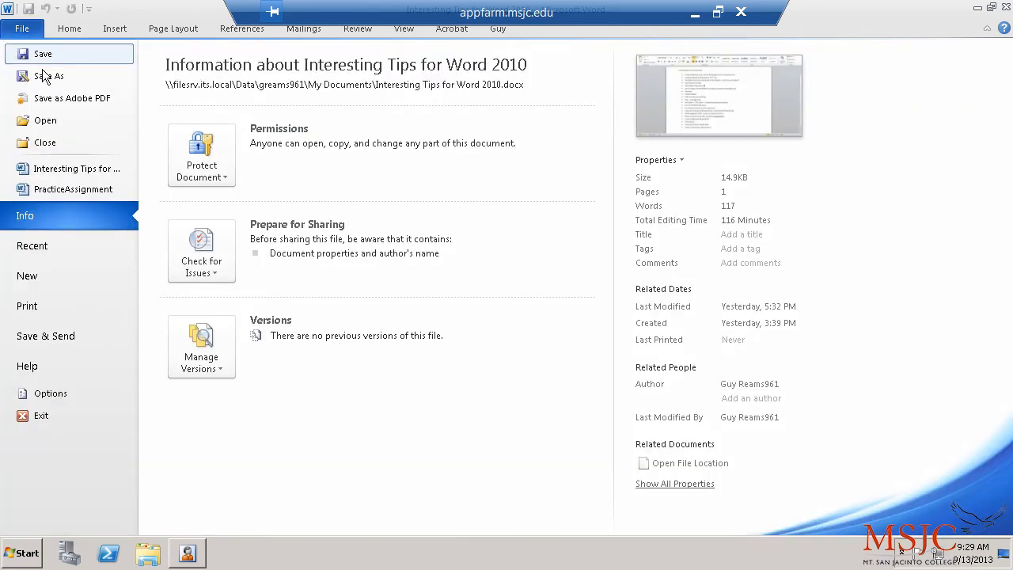
Step: Look inside the CSIS101 folder in the Open dialog, cancel, and view File > Recent
click(47, 120)
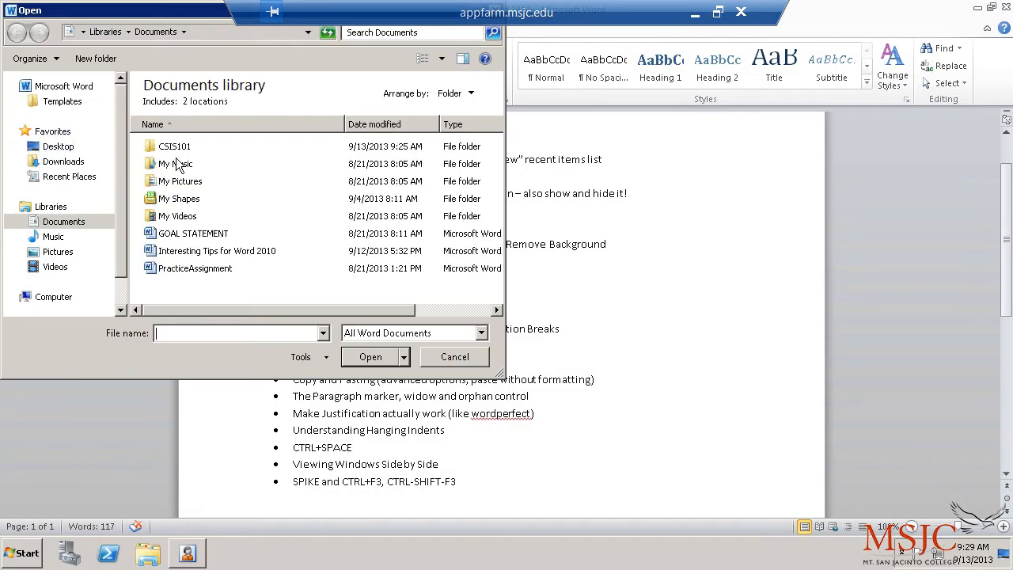
double_click(176, 147)
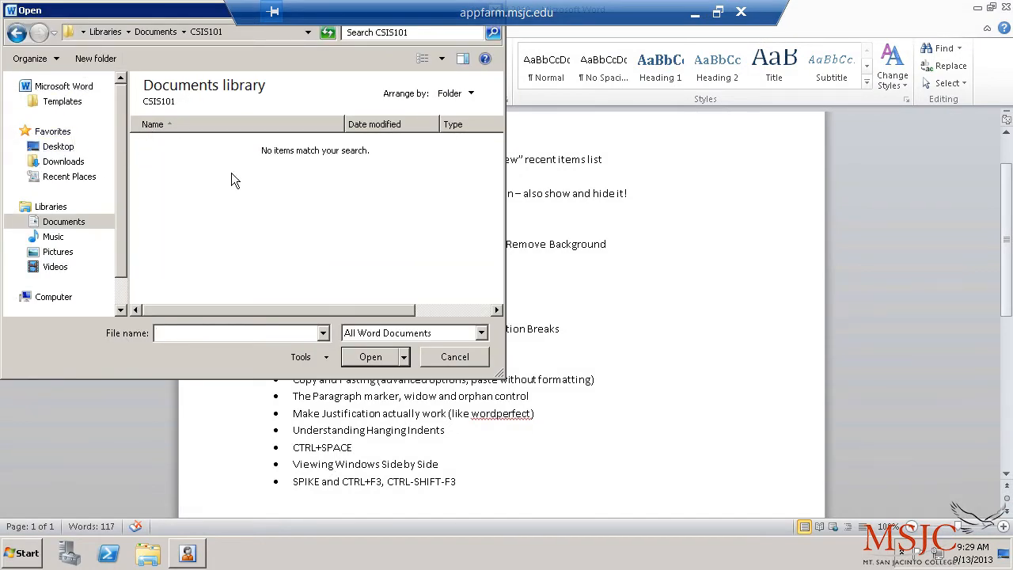
click(454, 356)
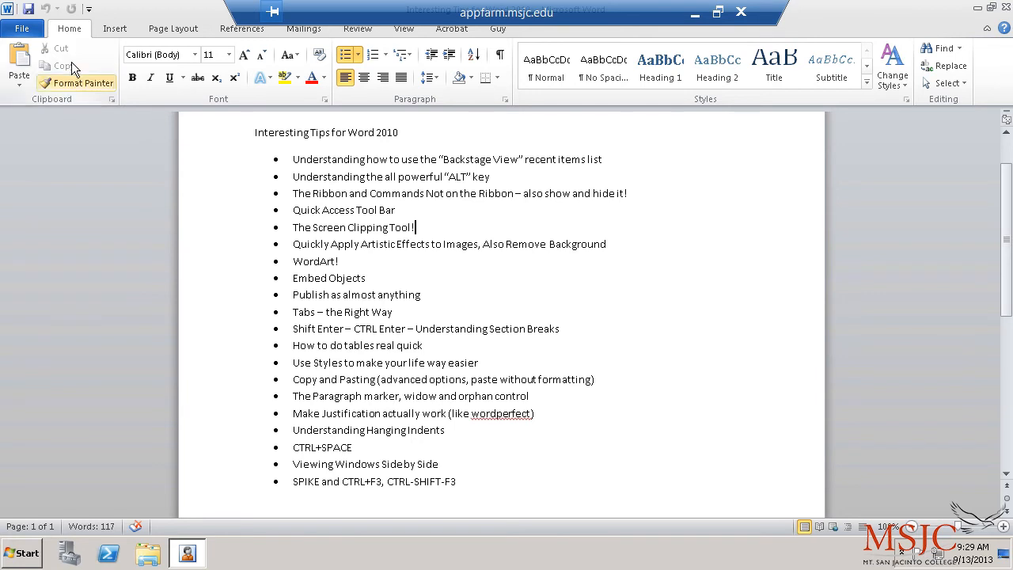
click(24, 33)
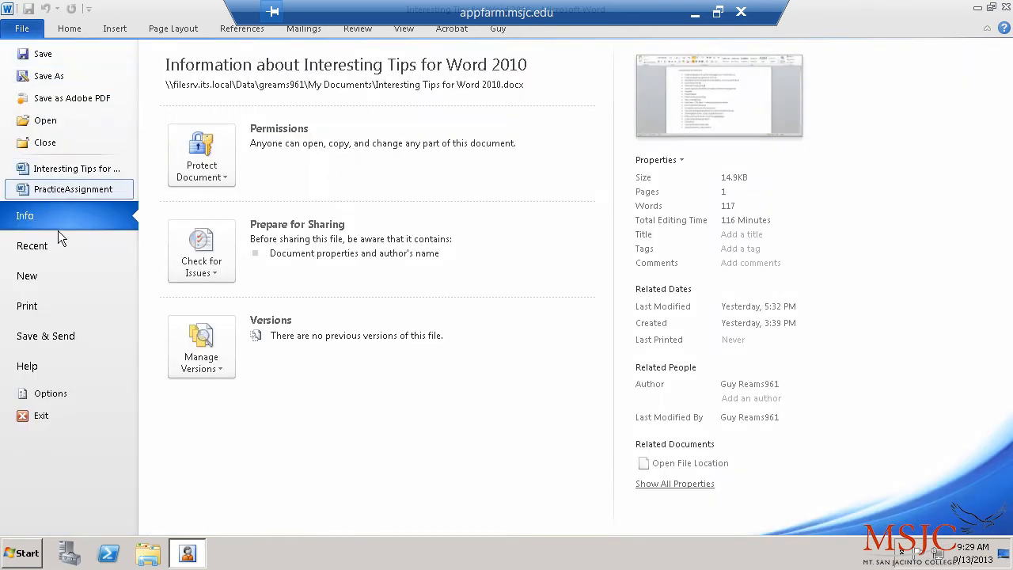
click(68, 251)
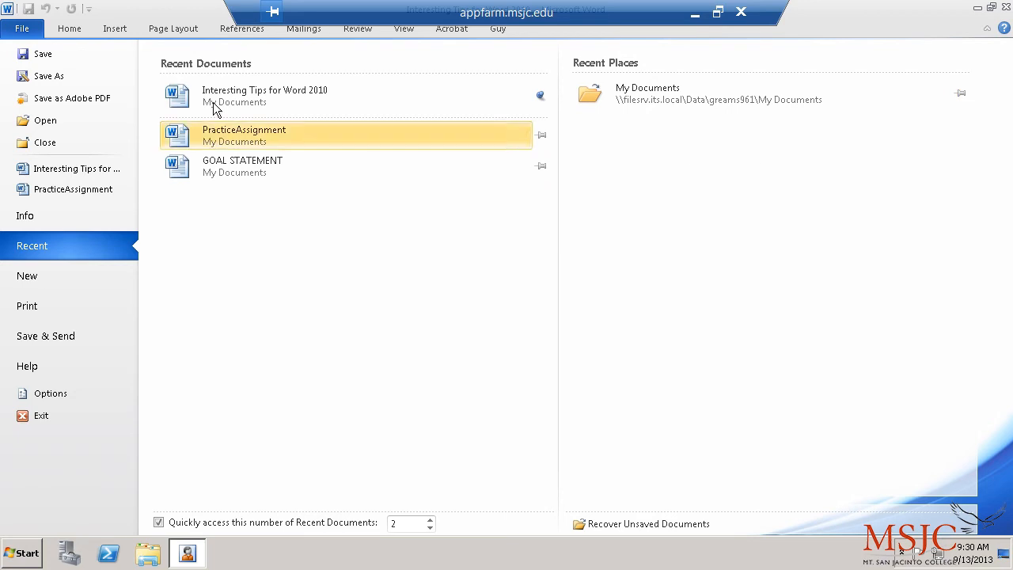
Step: Save Interesting Tips for Word 2010 into the CSIS101 folder with Save As
click(76, 31)
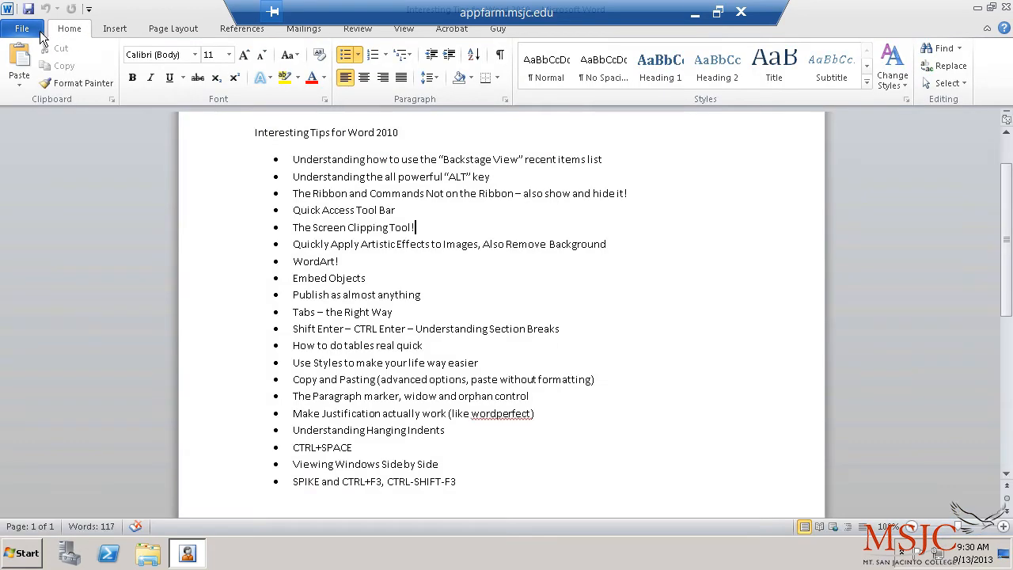
click(38, 35)
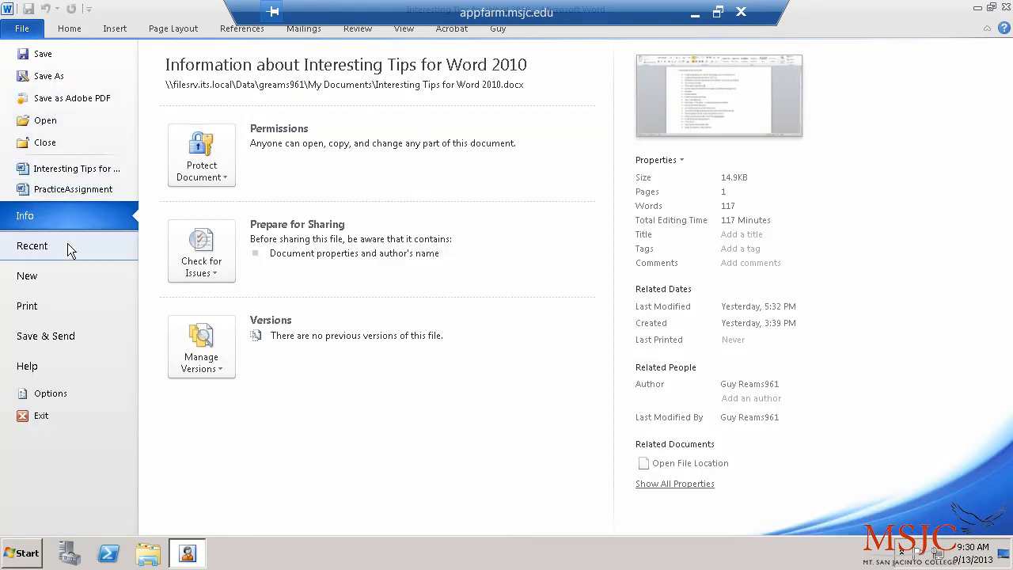
click(55, 76)
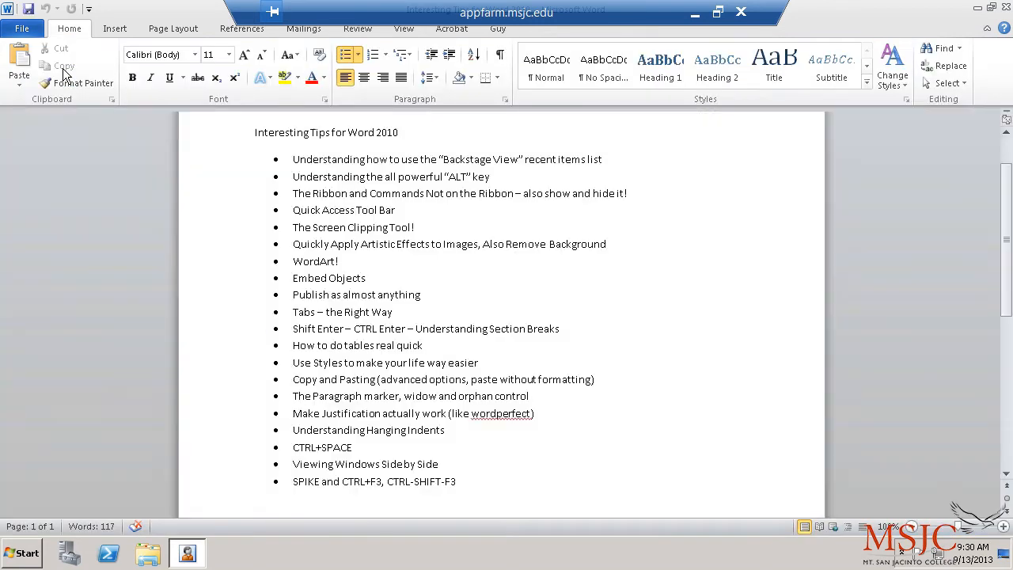
double_click(170, 146)
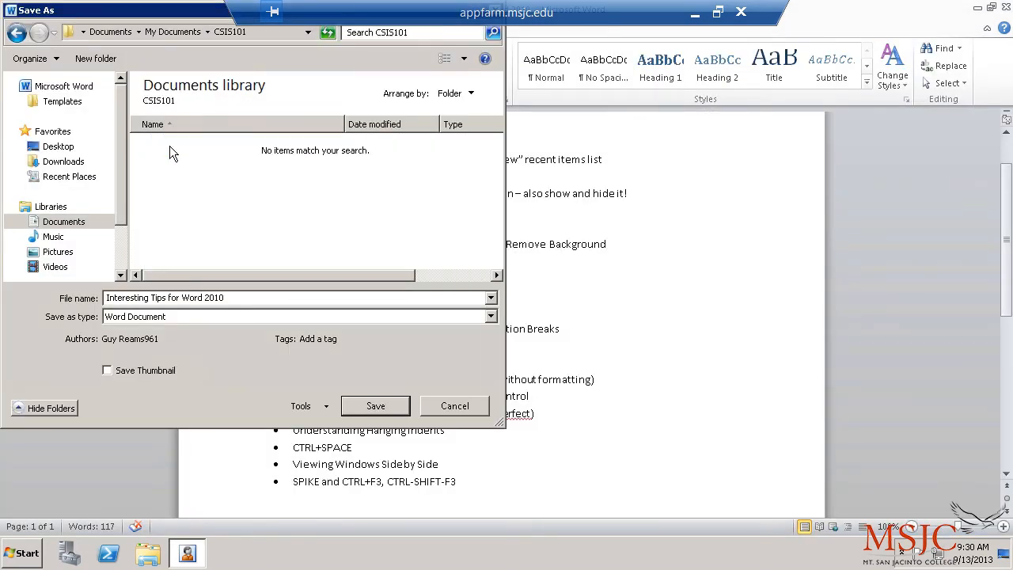
click(382, 406)
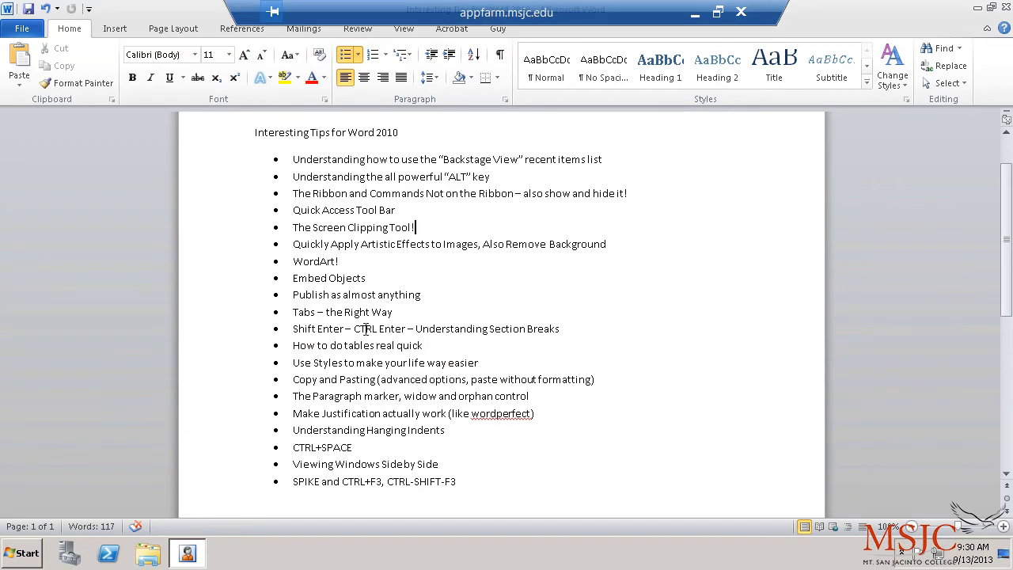
Step: Pin the CSIS101 folder in Recent Places and return to the document
click(22, 28)
click(49, 250)
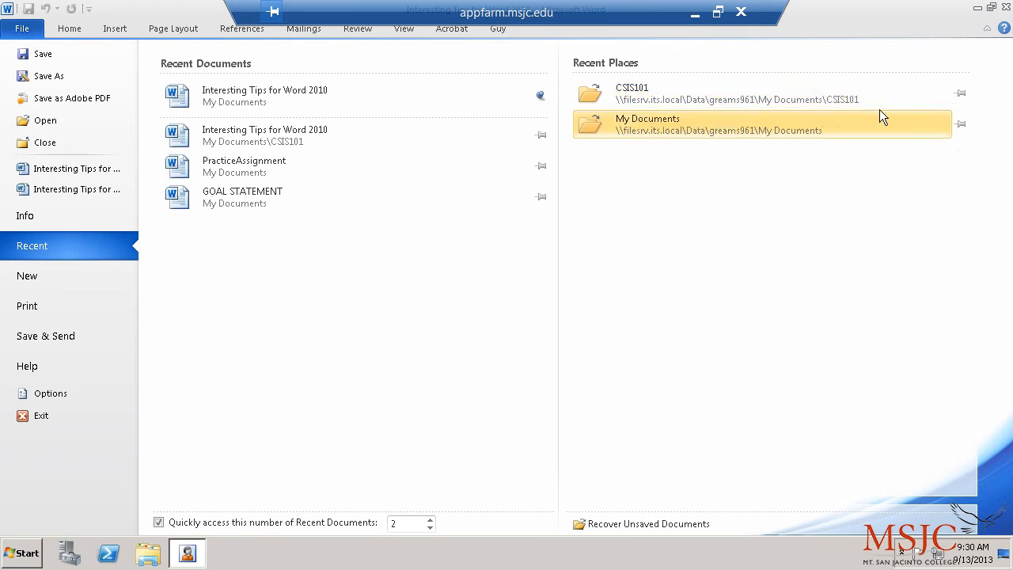
click(960, 95)
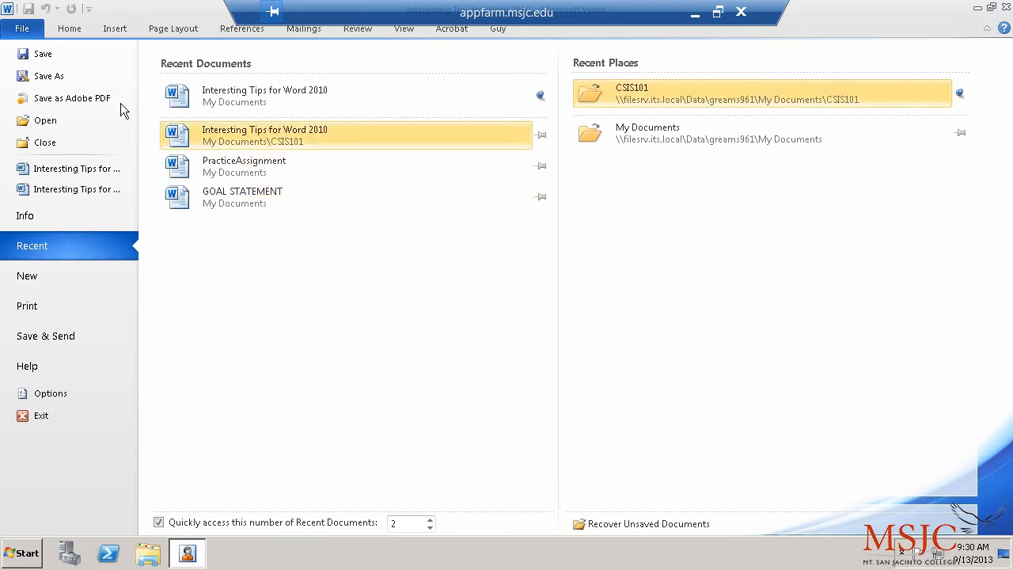
click(19, 29)
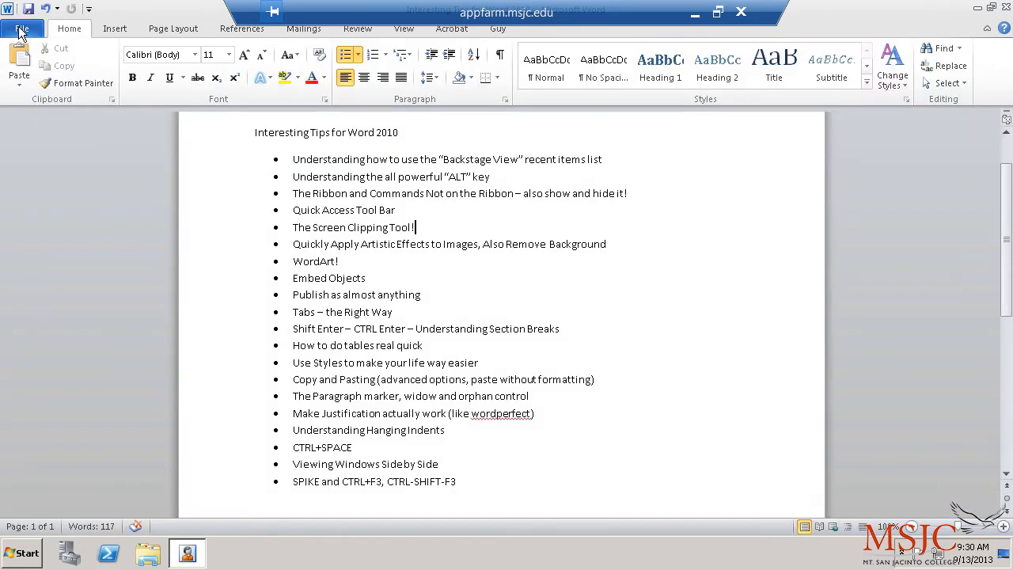
click(19, 32)
click(46, 120)
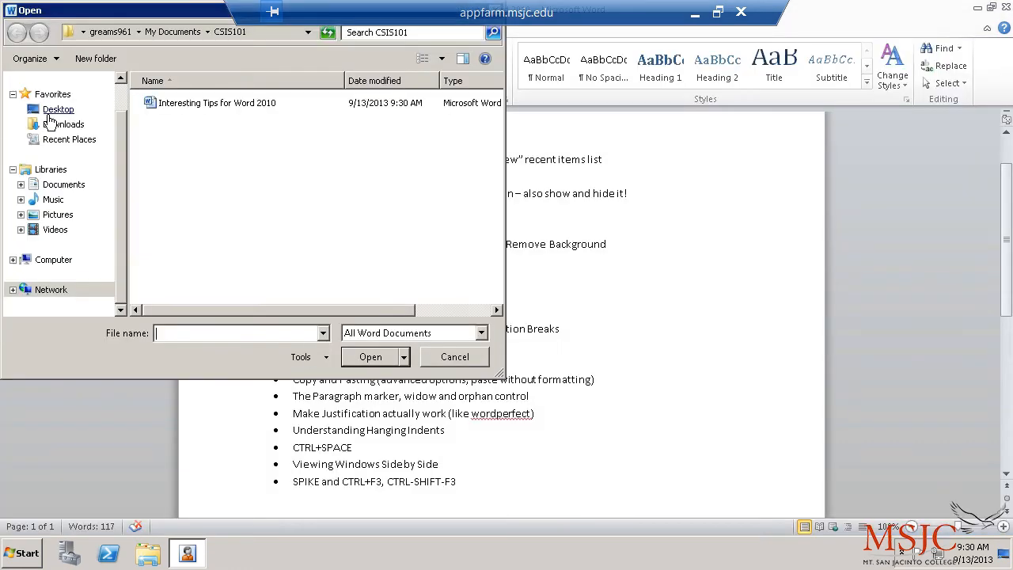
click(171, 32)
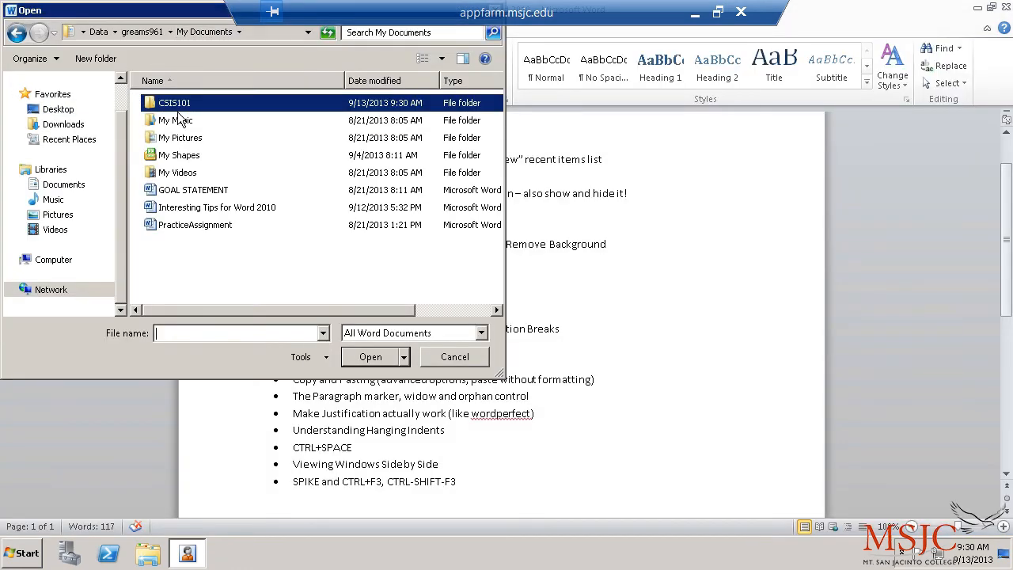
click(456, 357)
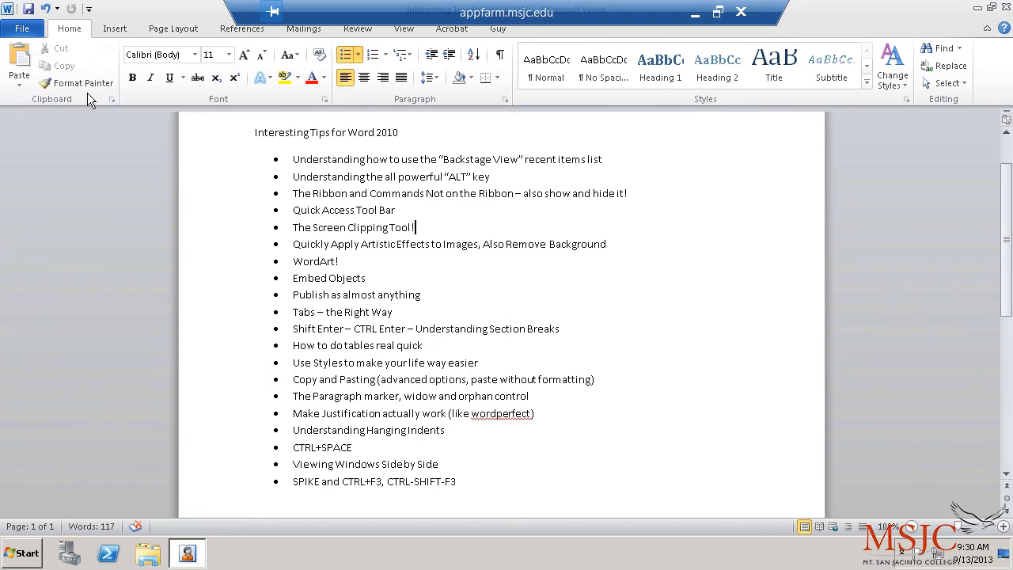
click(29, 33)
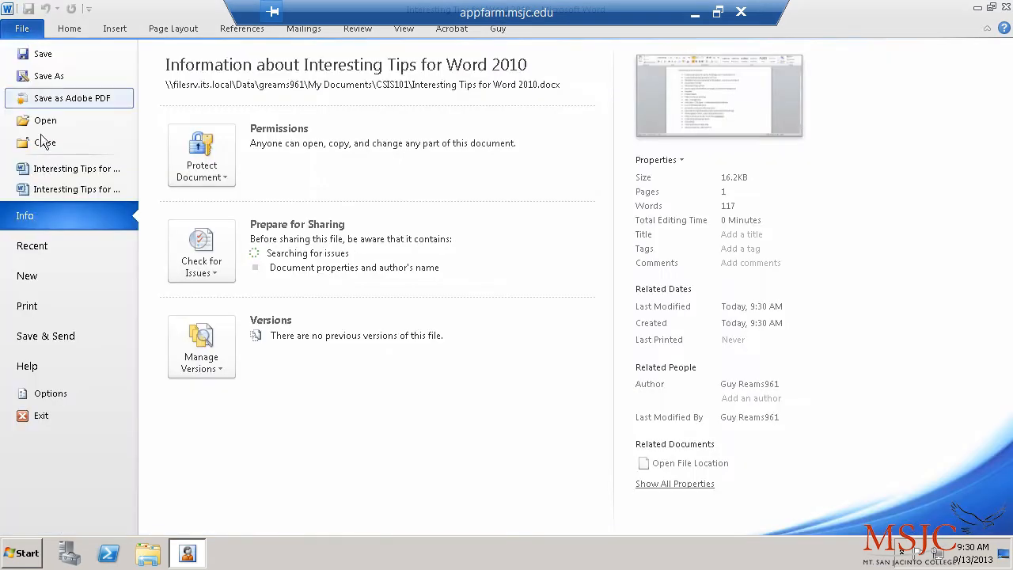
click(65, 247)
click(674, 94)
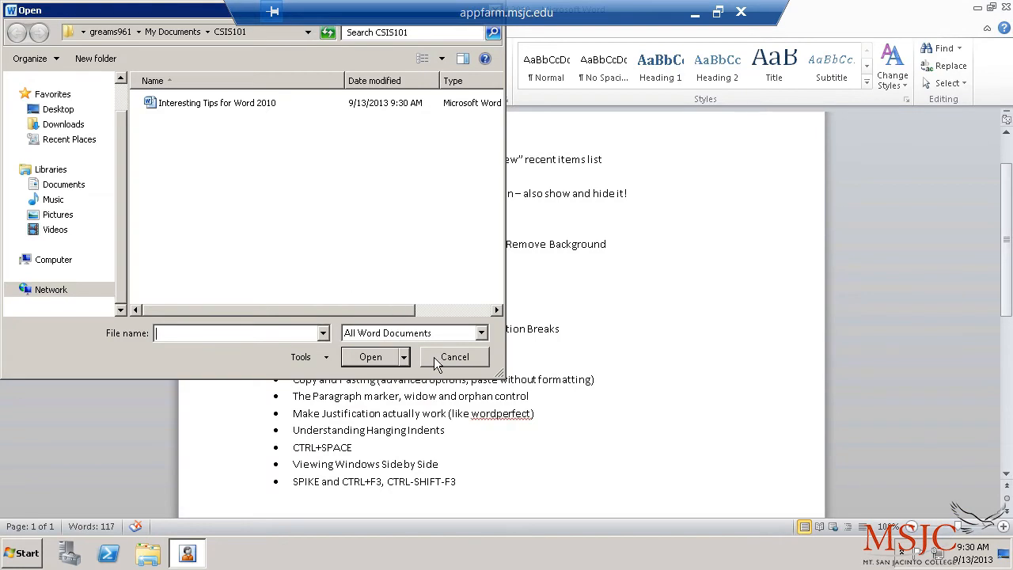
click(453, 357)
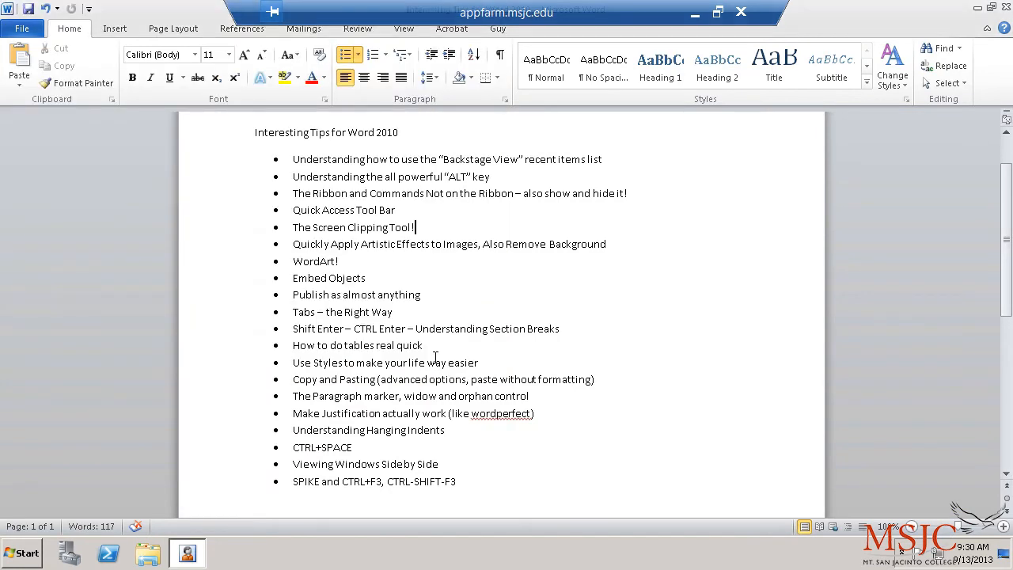
click(30, 28)
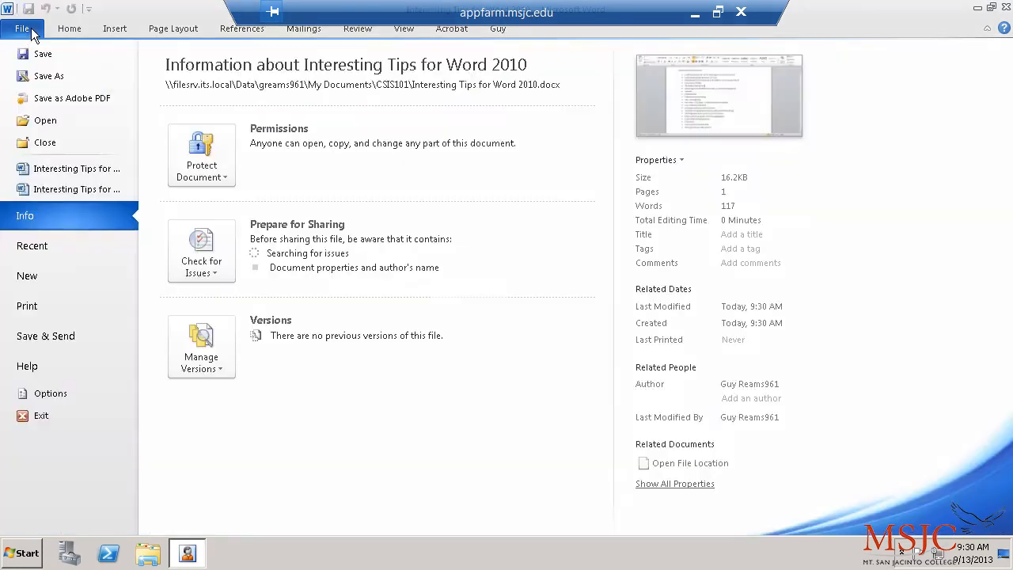
click(67, 27)
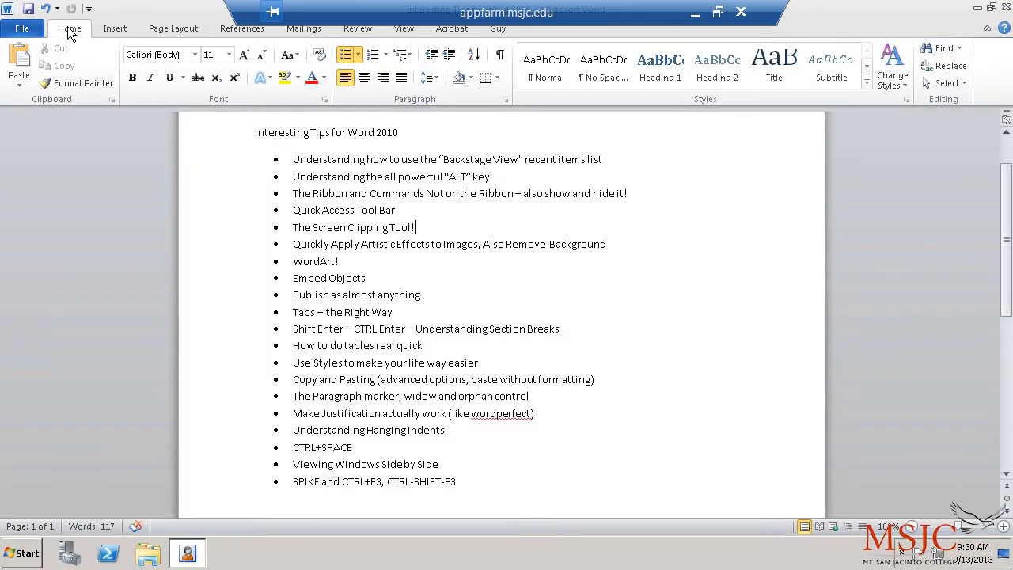
click(41, 30)
click(59, 28)
click(410, 175)
key(alt)
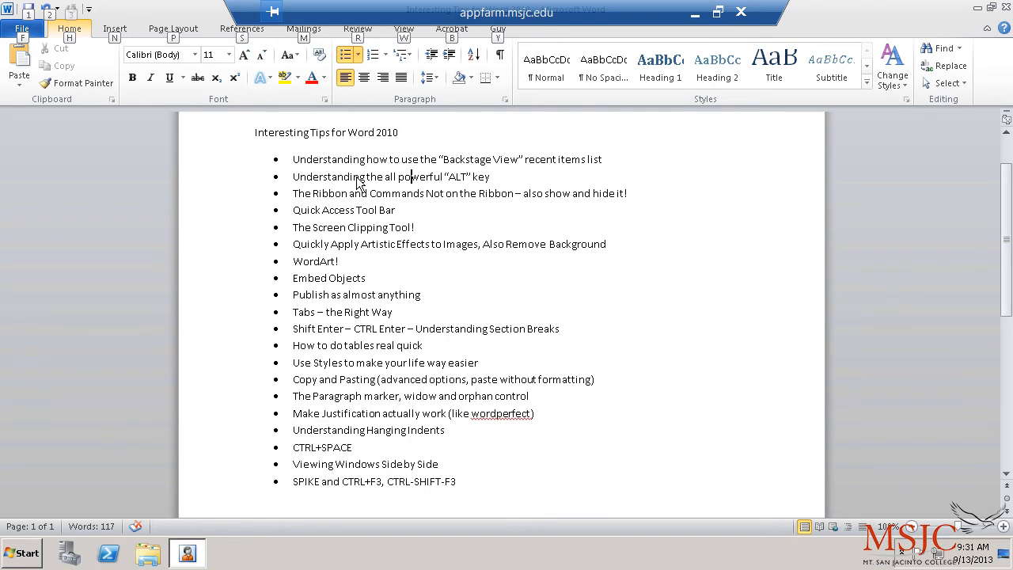
key(f)
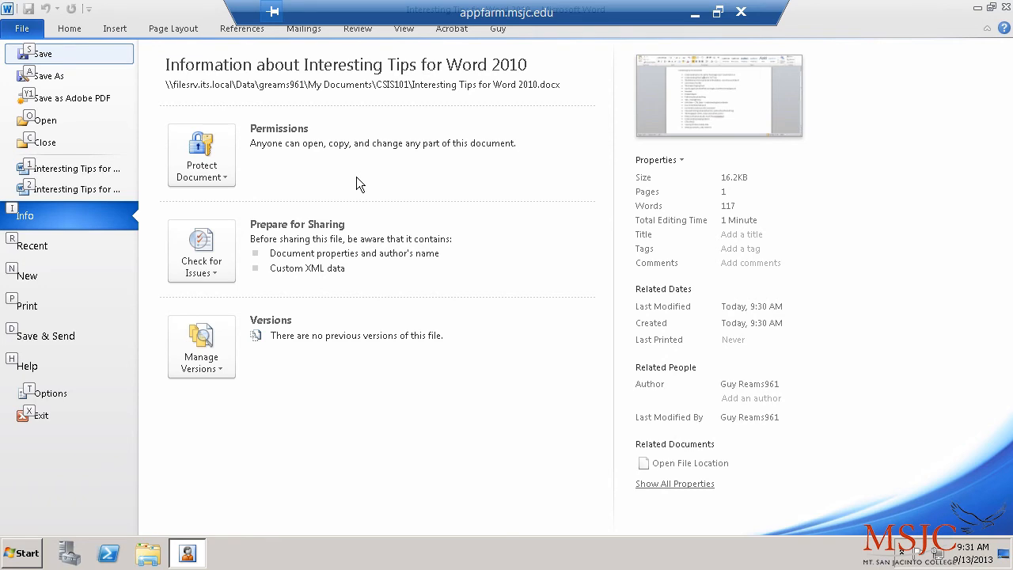
key(Escape)
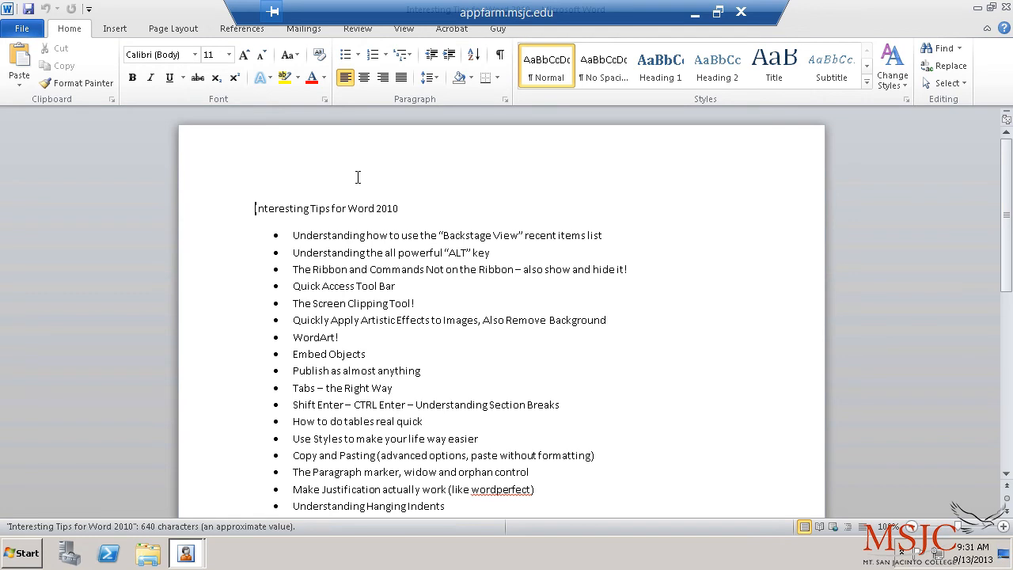
Step: Show the Page Layout commands with the Alt, P key tips, then dismiss the key tips
key(alt)
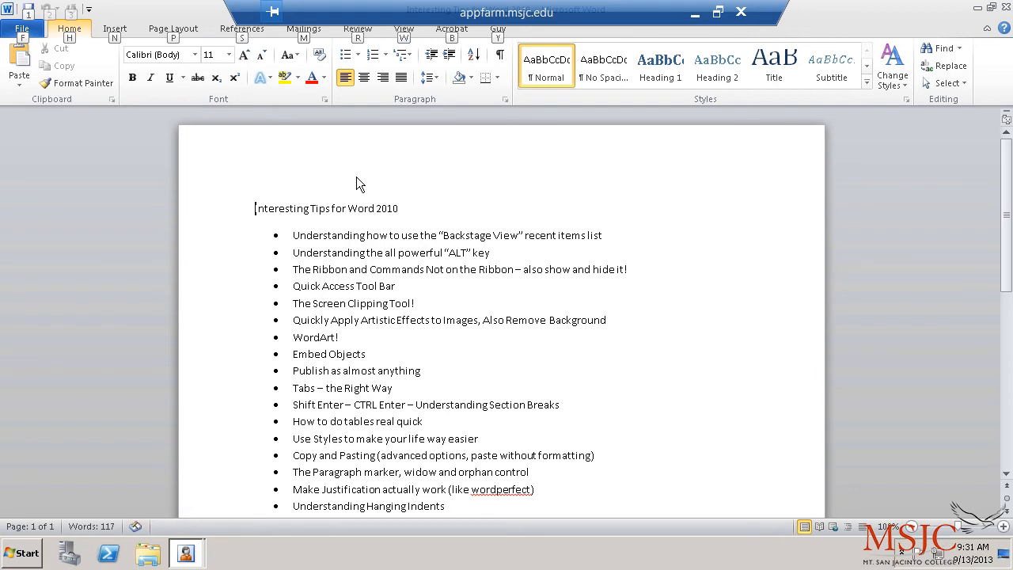
key(p)
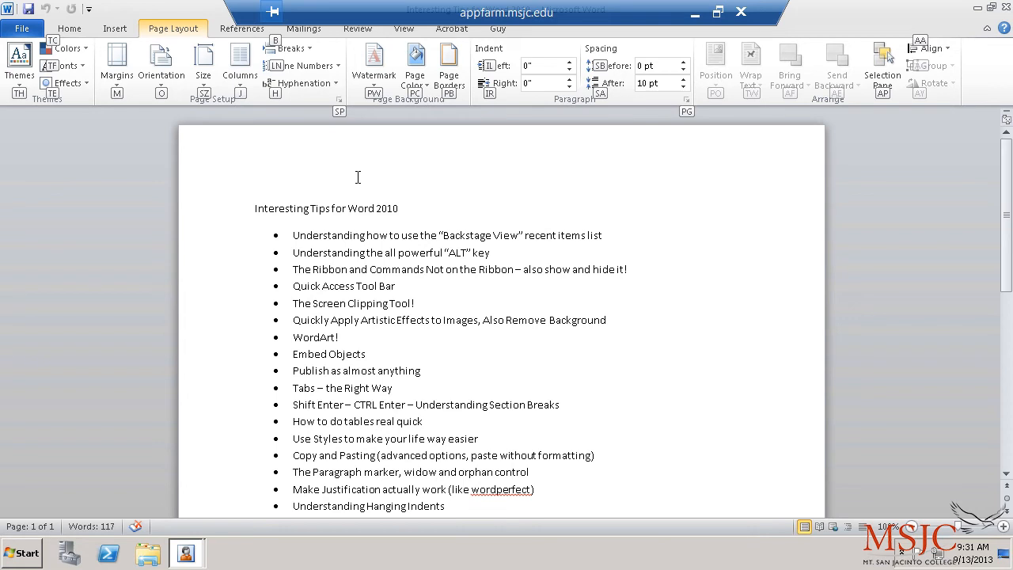
key(alt)
Step: Select the title and first bullet lines, then place the cursor before 'The Screen Clipping Tool!'
click(222, 215)
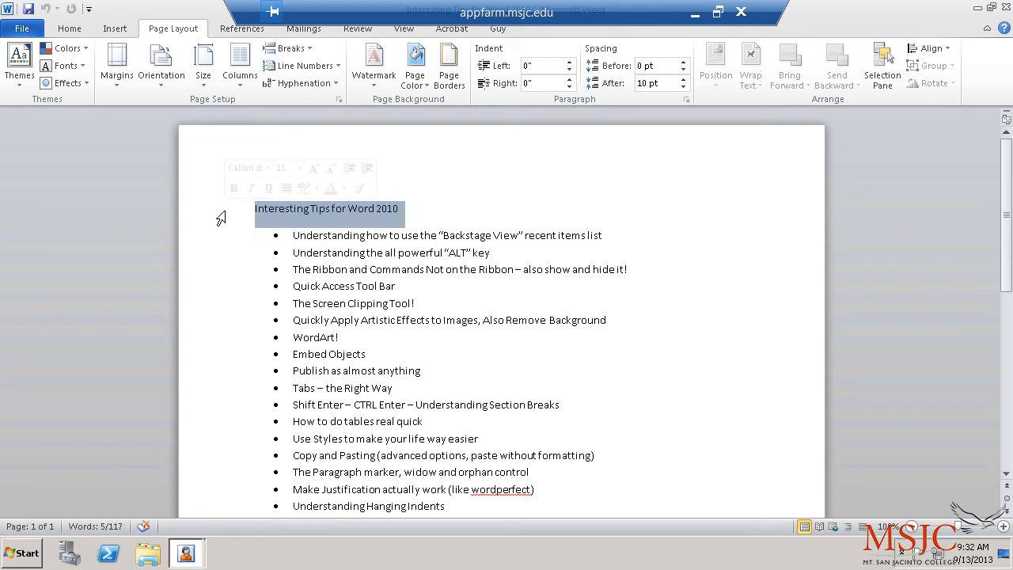
click(222, 235)
click(201, 212)
click(274, 302)
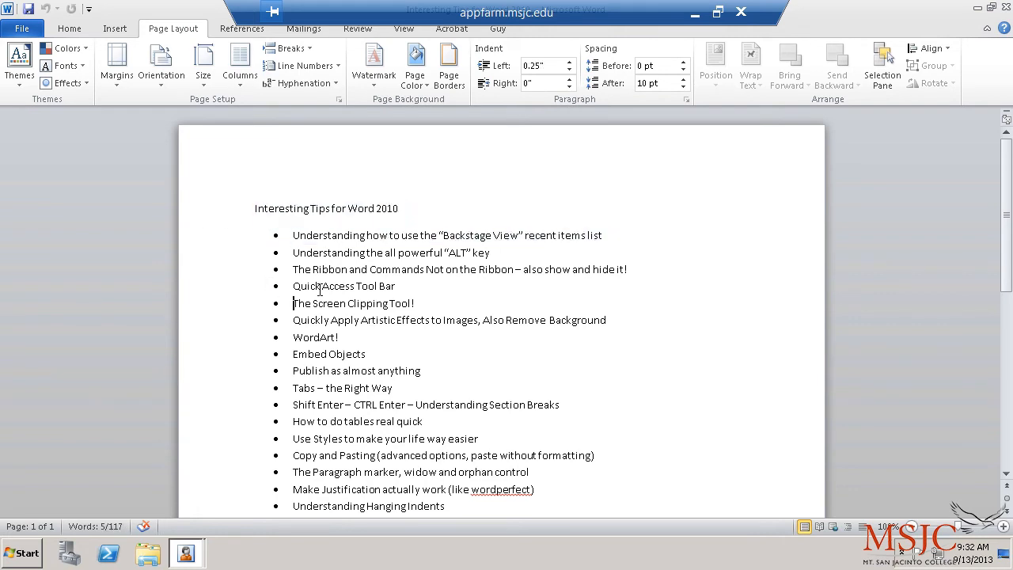
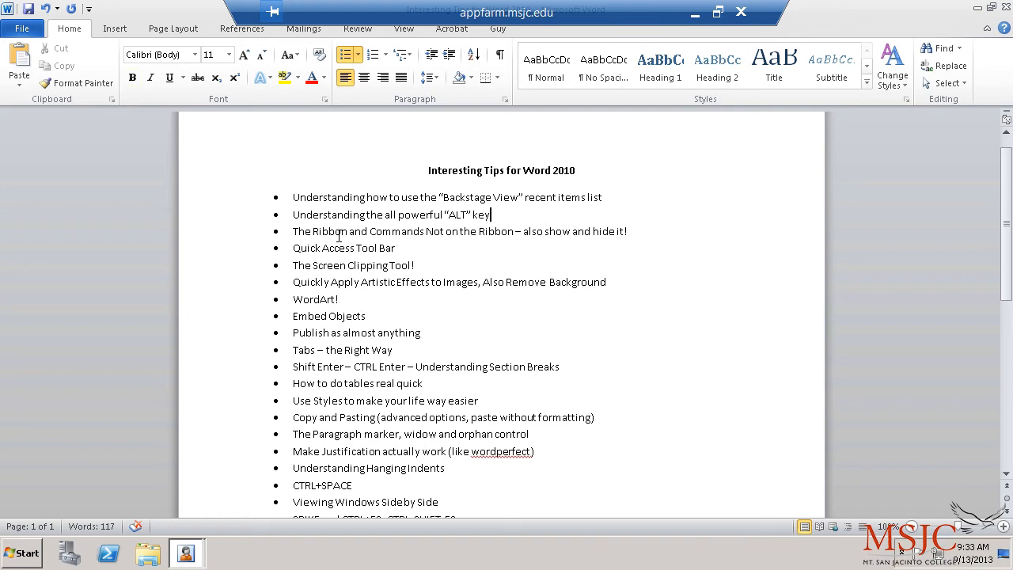
Step: Extend the ALT bullet with 'I am typing really fast because I am a great typist, and I do not want to pause…'
text(. I am typing really fast)
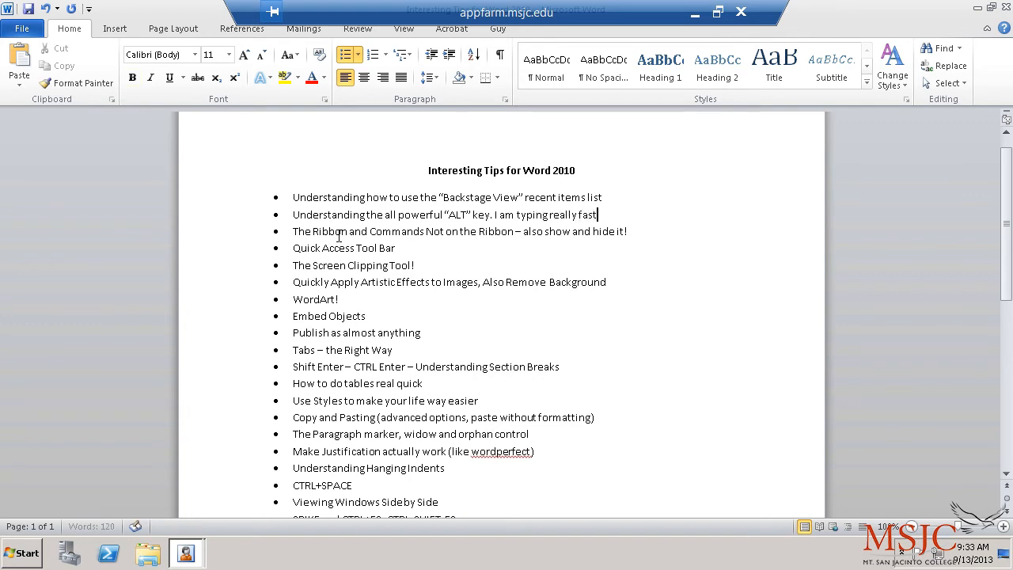
text( because I am a great typer.)
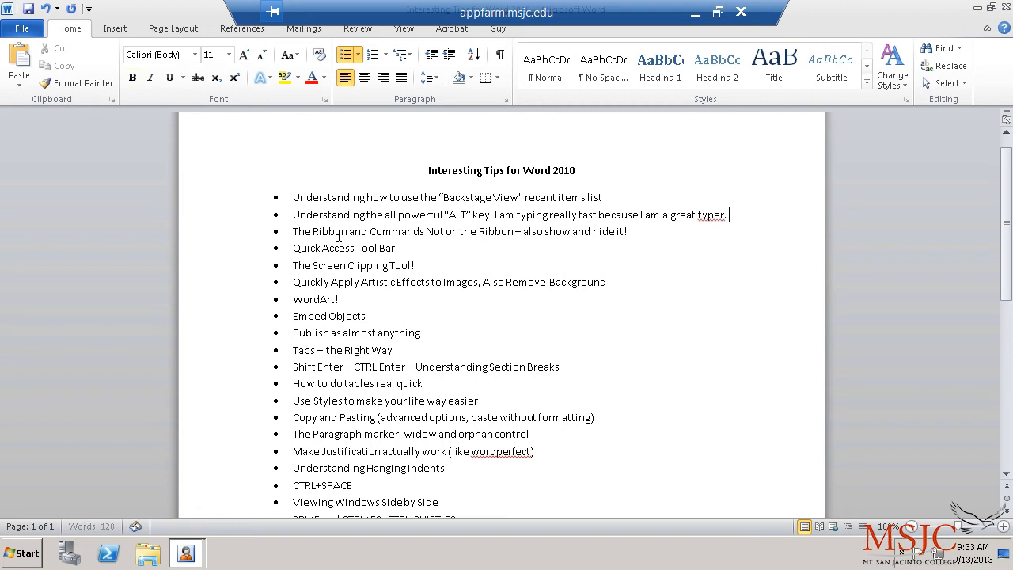
key(BackSpace)
key(BackSpace)
key(BackSpace)
key(BackSpace)
key(BackSpace)
key(BackSpace)
key(BackSpace)
text(typist, and I do no)
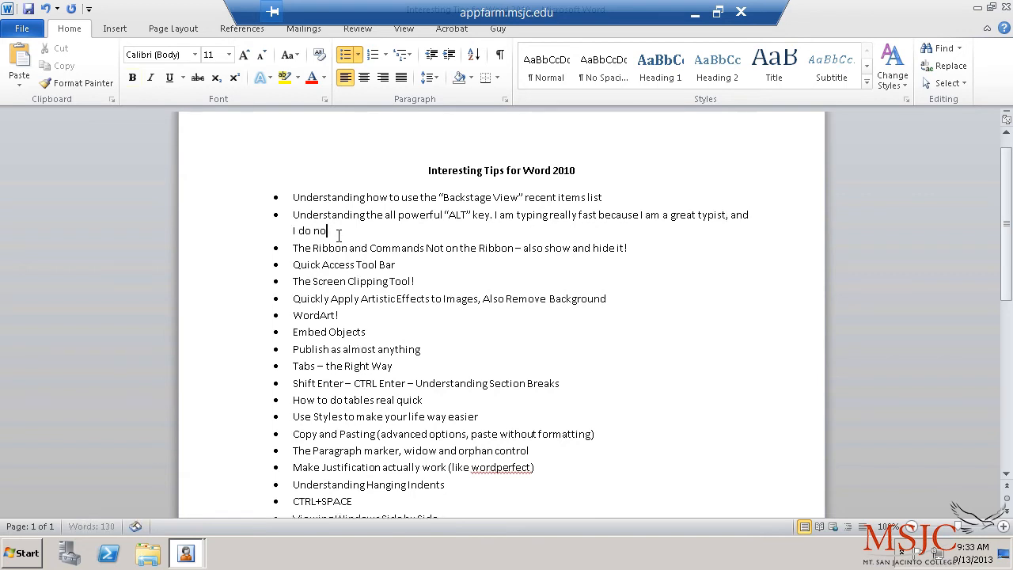
text(t want to pause and lif)
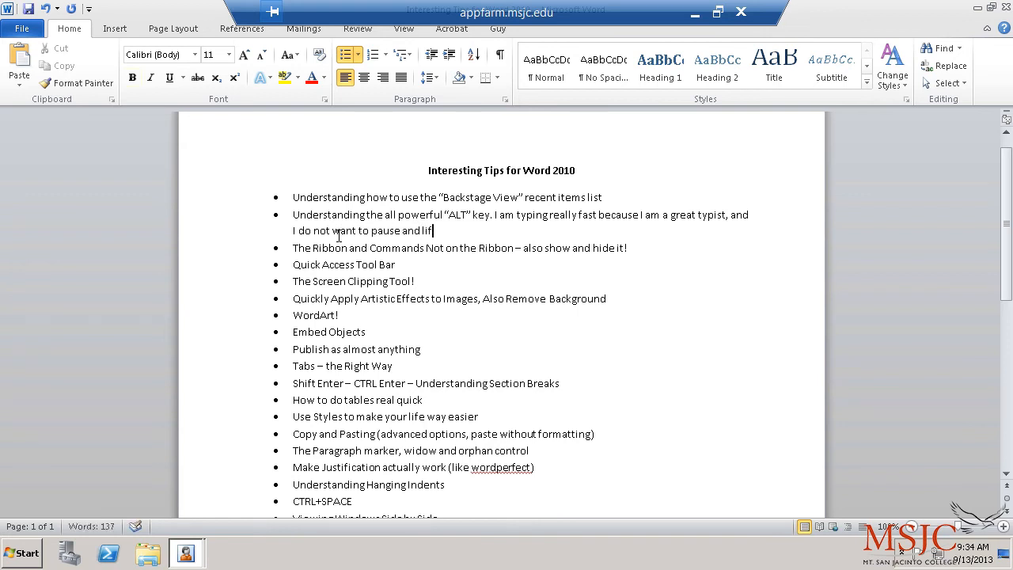
text(t my fingers from the keyboard just to make)
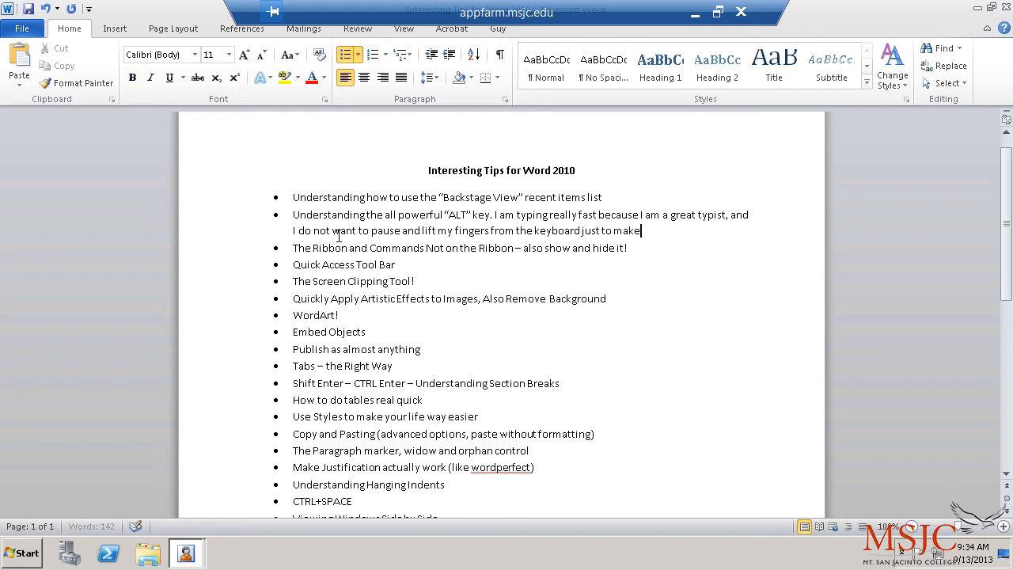
text( this word)
Step: Type 'bold.' in bold using Alt, H, 1, then continue 'If you are typing and want to use a feature like' in regular text
key(alt)
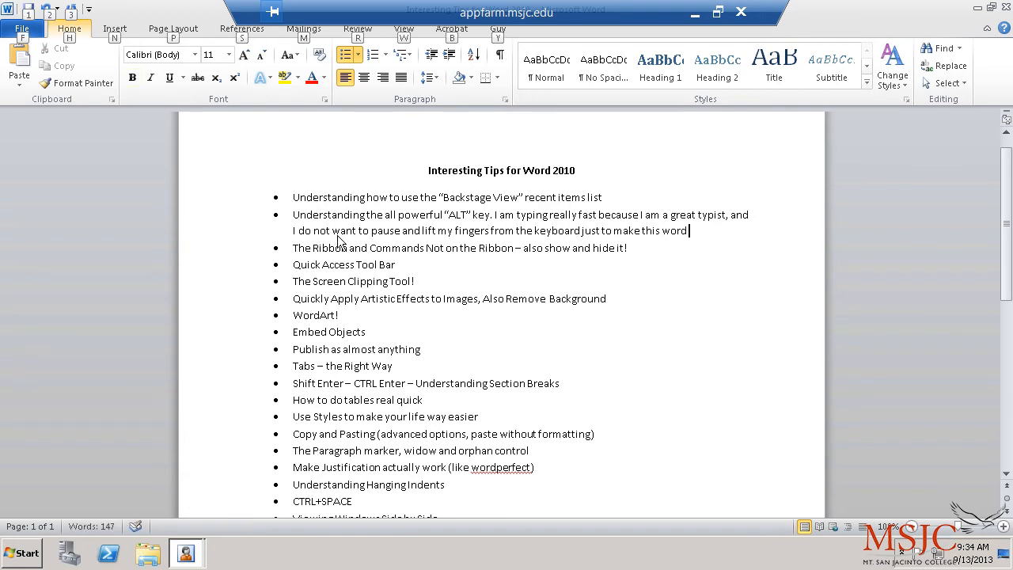
key(h)
key(1)
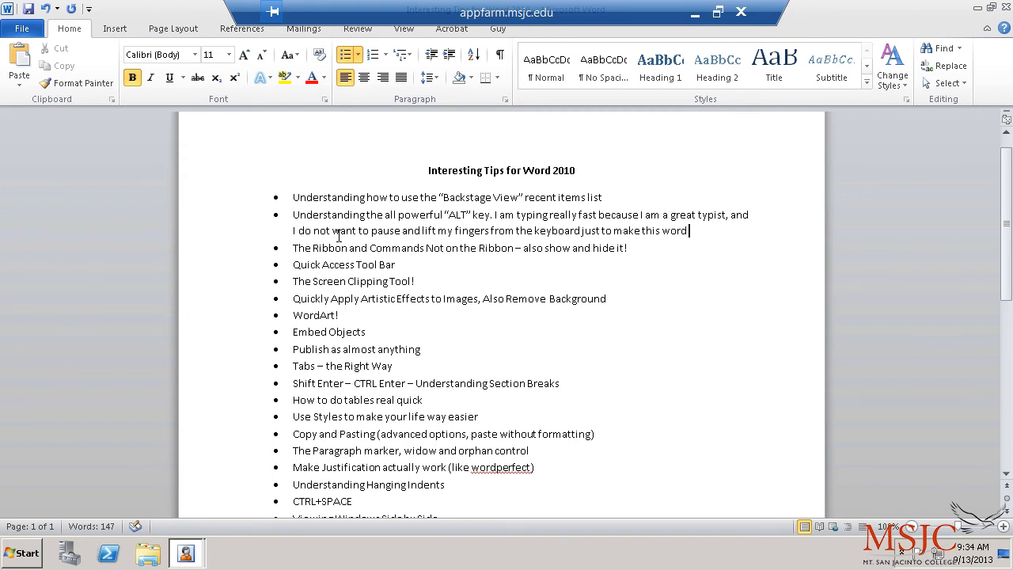
text(bold.)
key(alt)
key(h)
key(1)
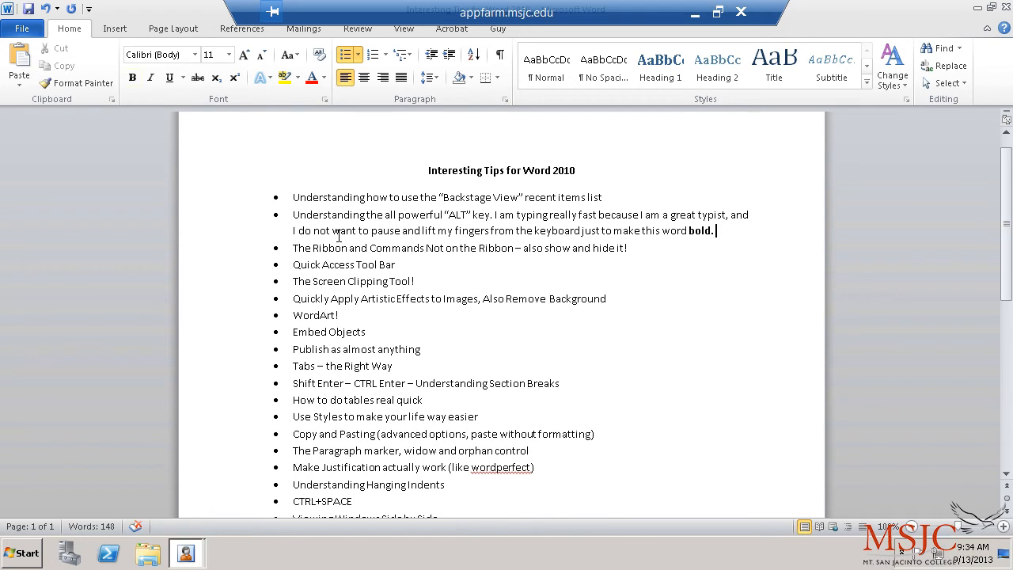
text(If you are)
text( typing an)
text(d want to use a f)
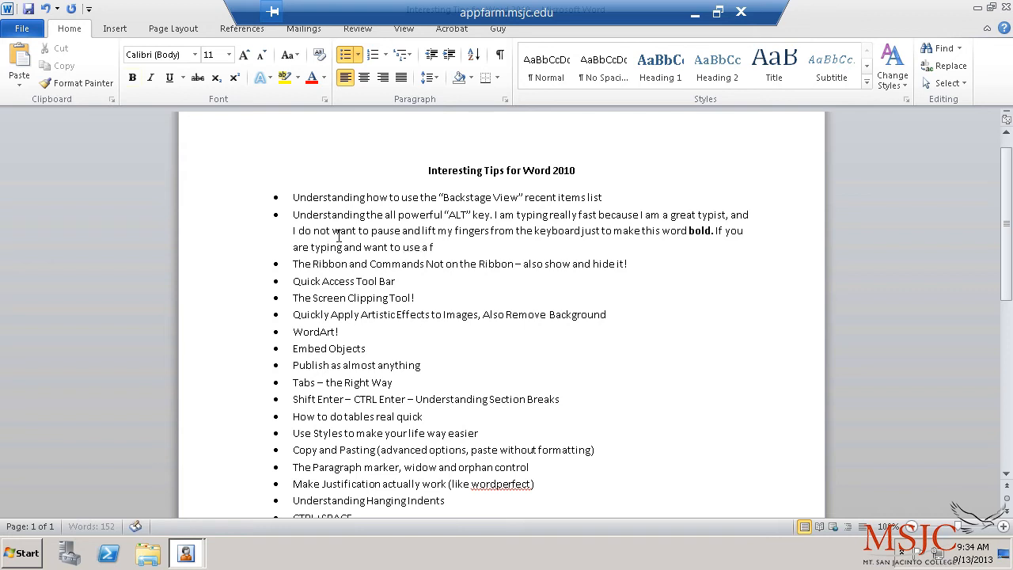
text(eature like it)
Step: Remove the stray 'it' and type 'italics. And you would like to quickly remove formatting, then you' in italic
key(BackSpace)
key(BackSpace)
key(BackSpace)
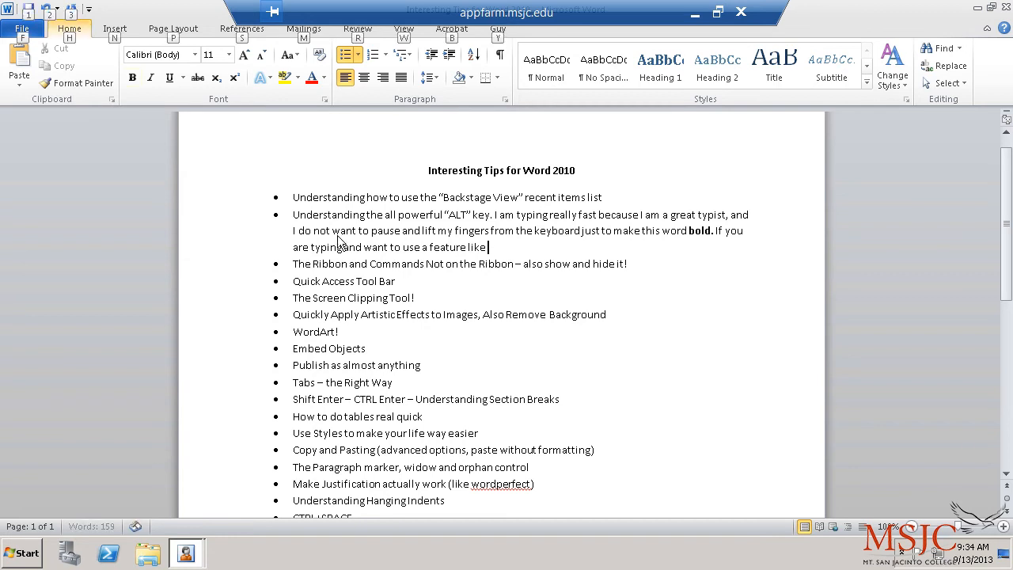
key(alt)
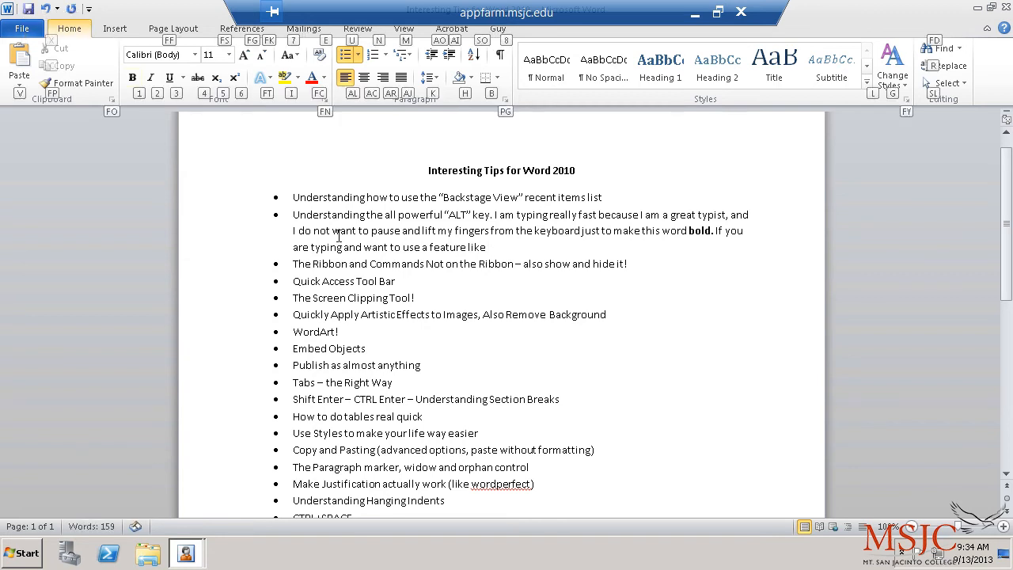
text(2ita)
text(lics)
text(. )
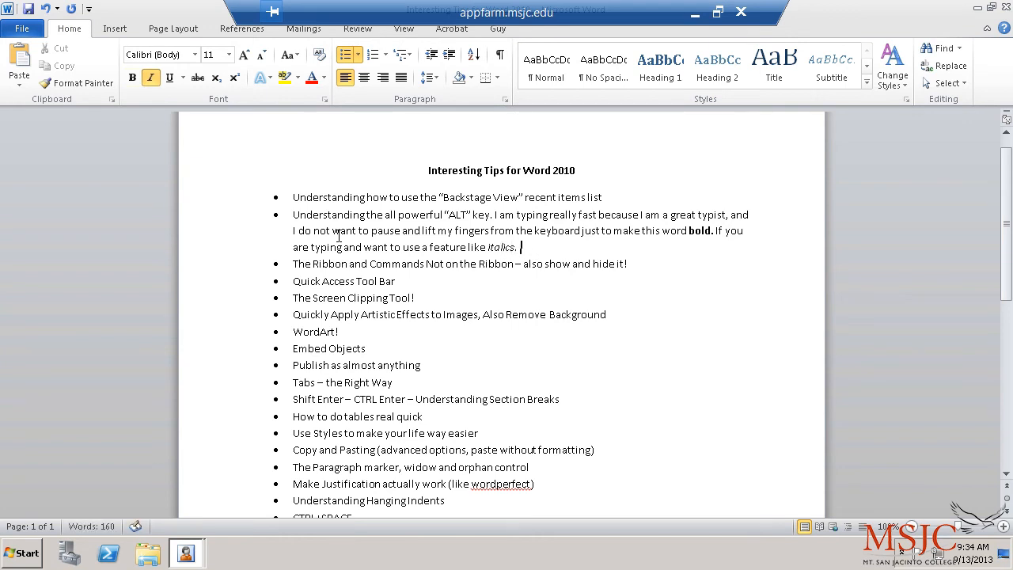
text(And you wo)
text(uld like to qui)
text(ckly re)
text(move formatt)
text(ing, then )
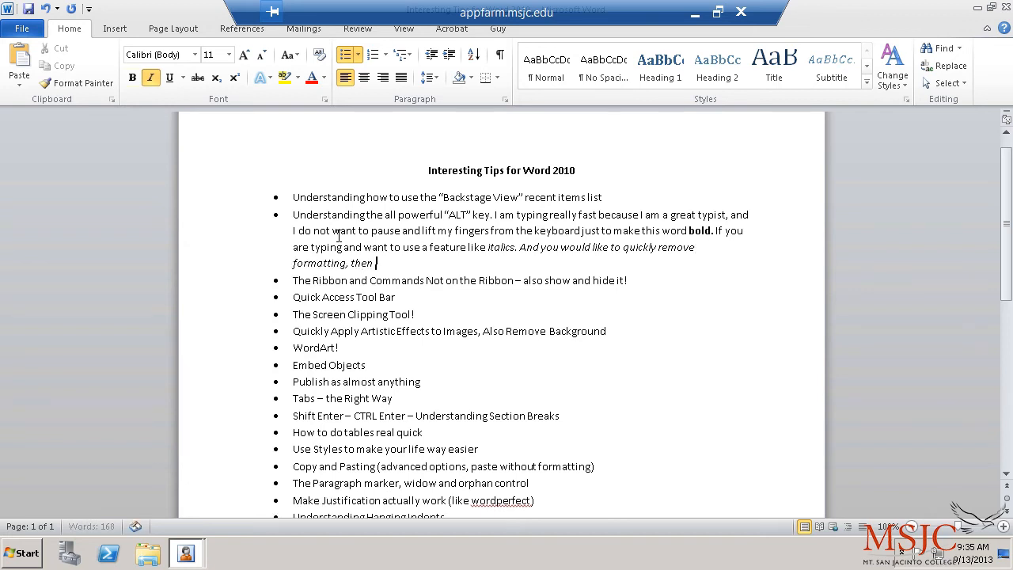
text(you)
Step: End the italic sentence with 'use CTRL-SPACE.' and clear the formatting with Ctrl+Space
key(BackSpace)
key(BackSpace)
key(BackSpace)
text(use CTRL-SPACE.)
key(ctrl+space)
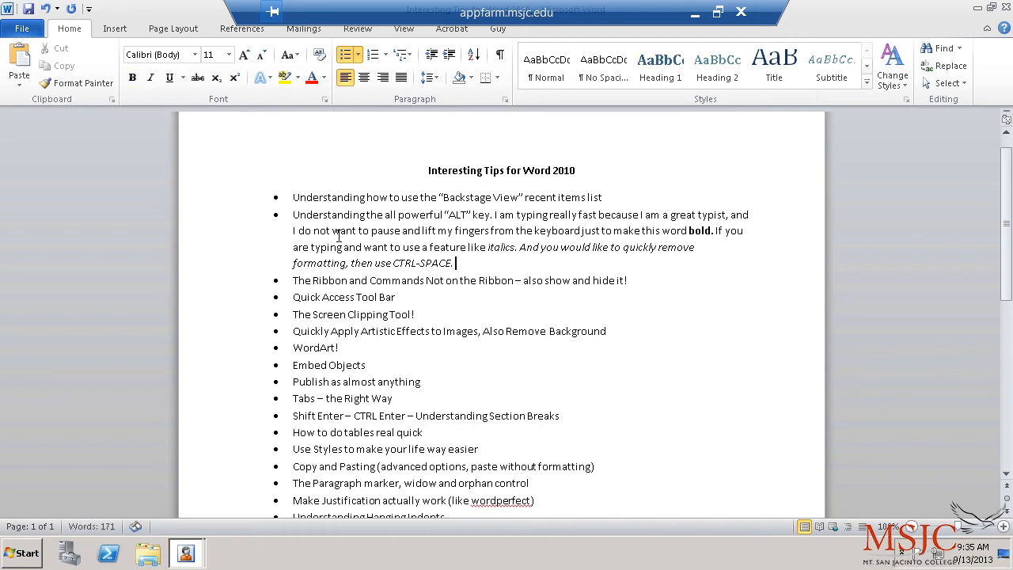
Step: Type plain 'Now the formatting is gone. SO you can be typing along and decide to make something'
text(Nog rh)
key(BackSpace)
key(BackSpace)
key(BackSpace)
key(BackSpace)
text(w threw)
key(BackSpace)
key(BackSpace)
key(BackSpace)
key(BackSpace)
text(e)
text( formatting is)
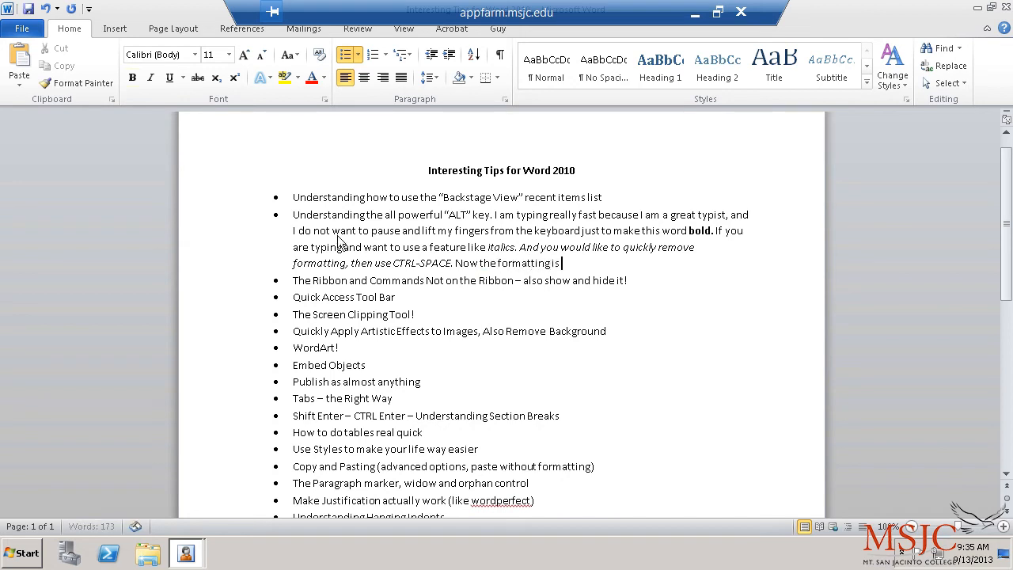
text( gone. SO you can be typing along and deci)
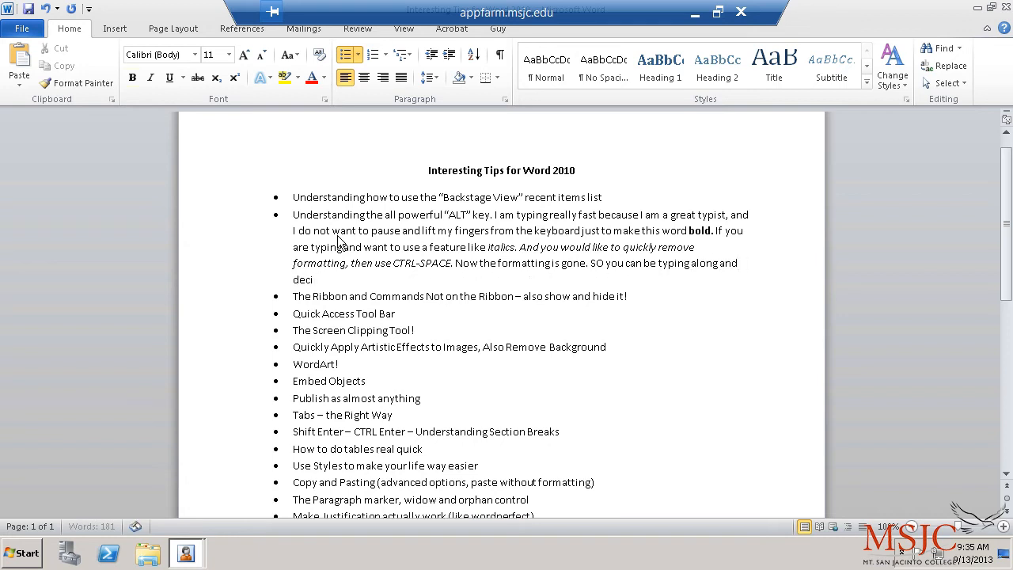
text(de to make something)
Step: Add single-underlined 'underlined and then', followed by plain 'decide to remove it.'
key(alt)
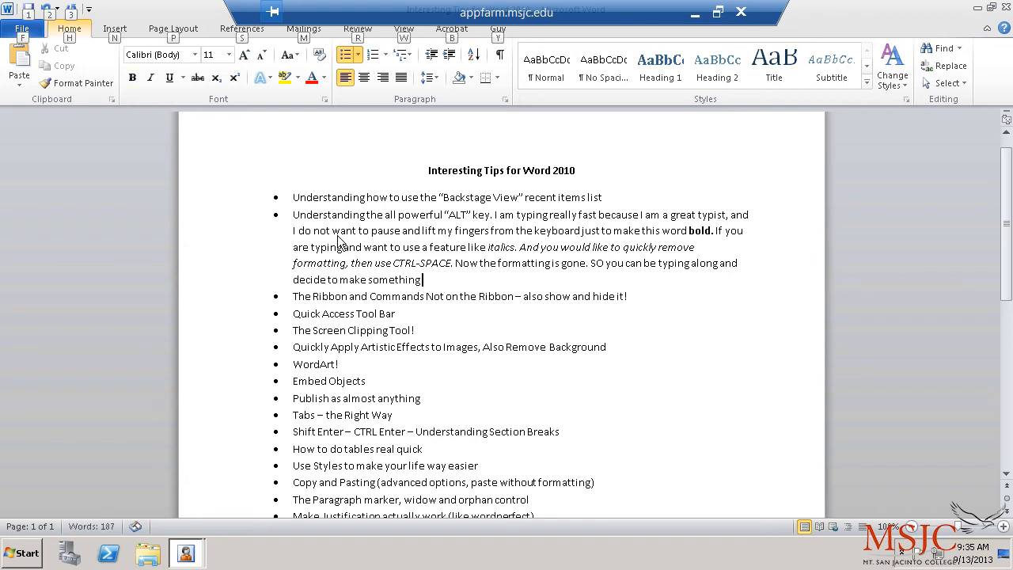
key(h)
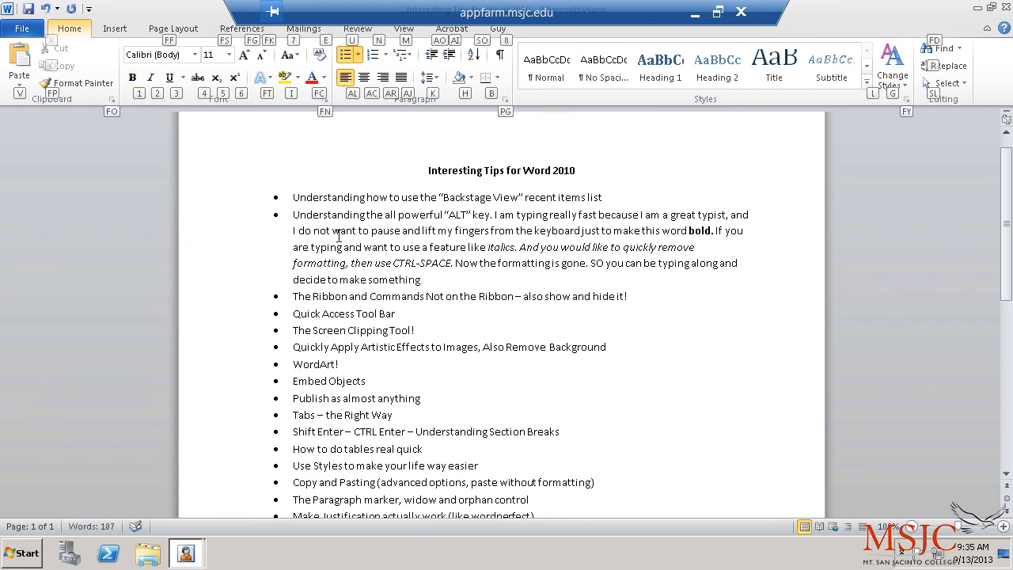
key(3)
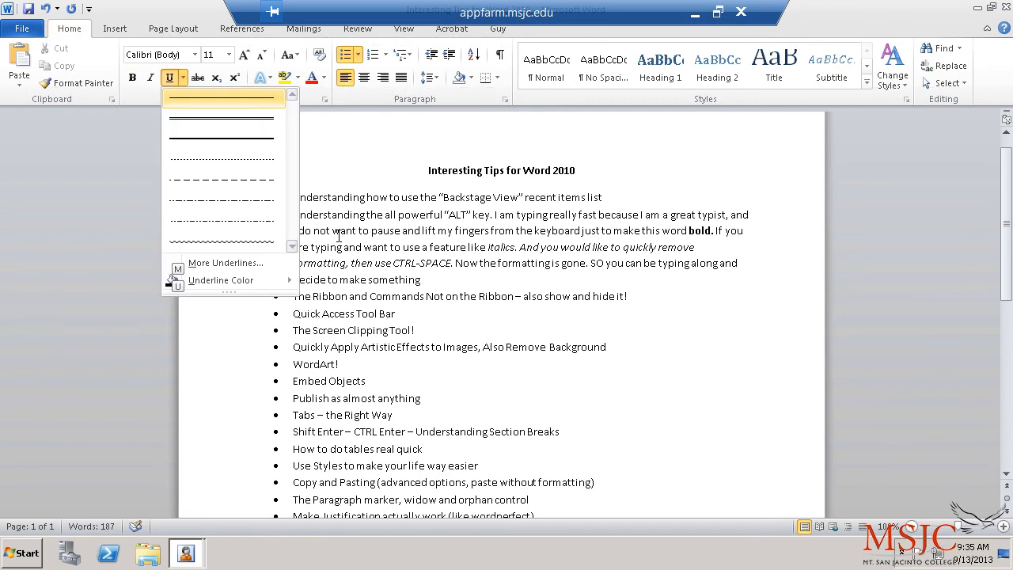
key(Return)
text(underlined)
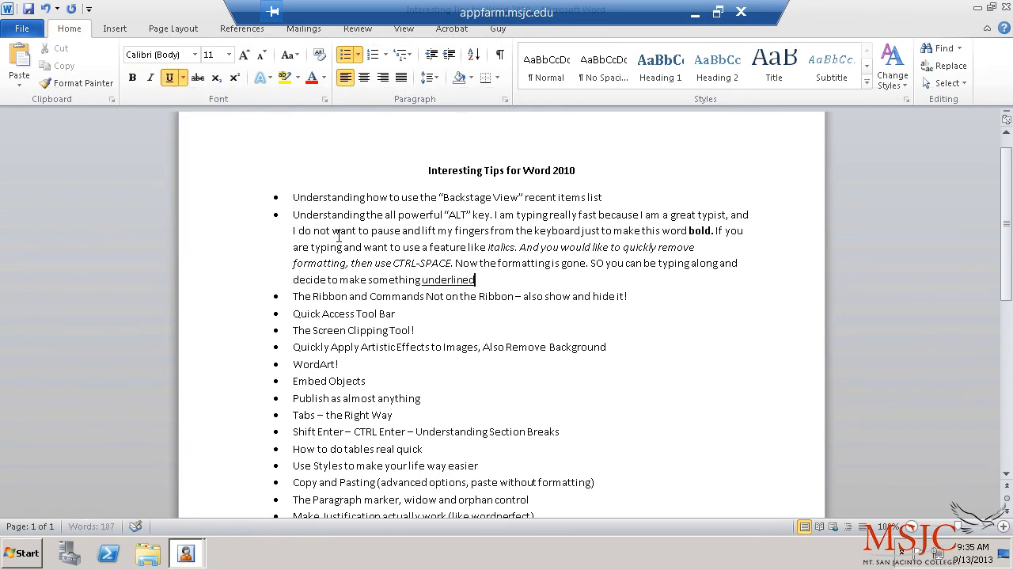
text( and then decide)
key(BackSpace)
key(BackSpace)
key(BackSpace)
key(BackSpace)
key(BackSpace)
key(BackSpace)
key(BackSpace)
key(ctrl+u)
text(de)
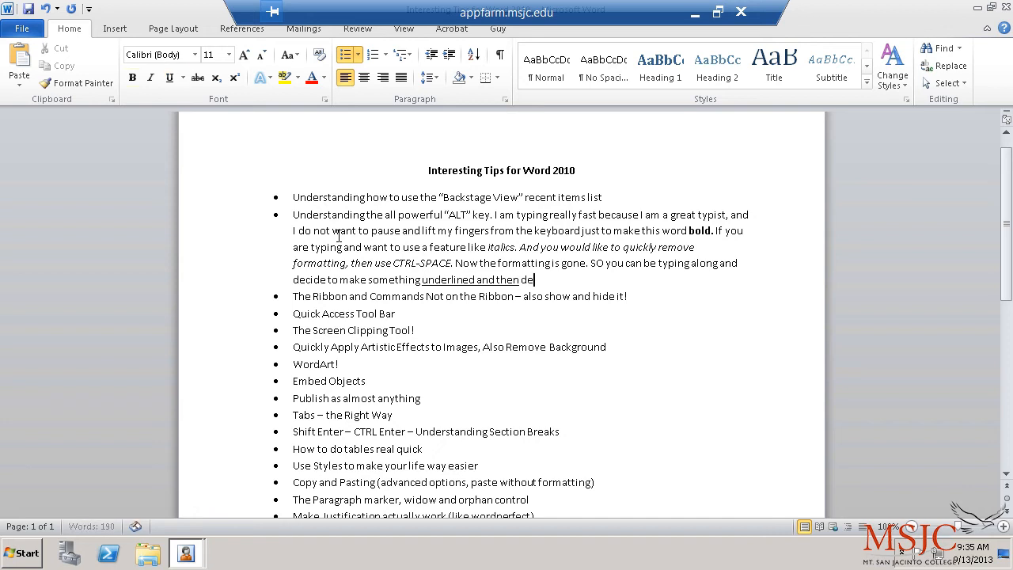
text(cide to remove it.)
Step: Browse the Insert, Page Layout, References and Mailings tabs, then go to the File tab's Info page
scroll(339, 236, down, 2)
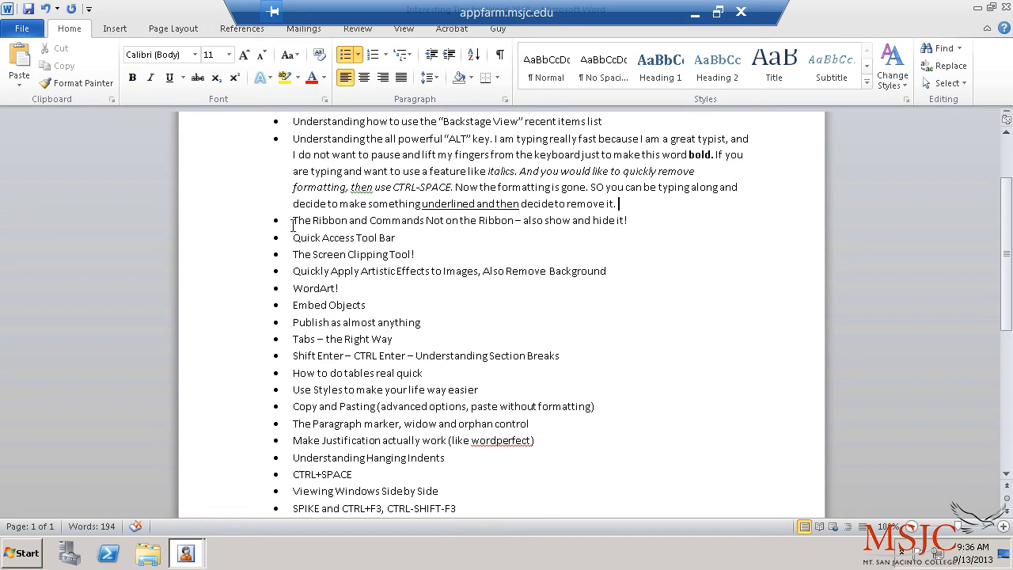
click(115, 32)
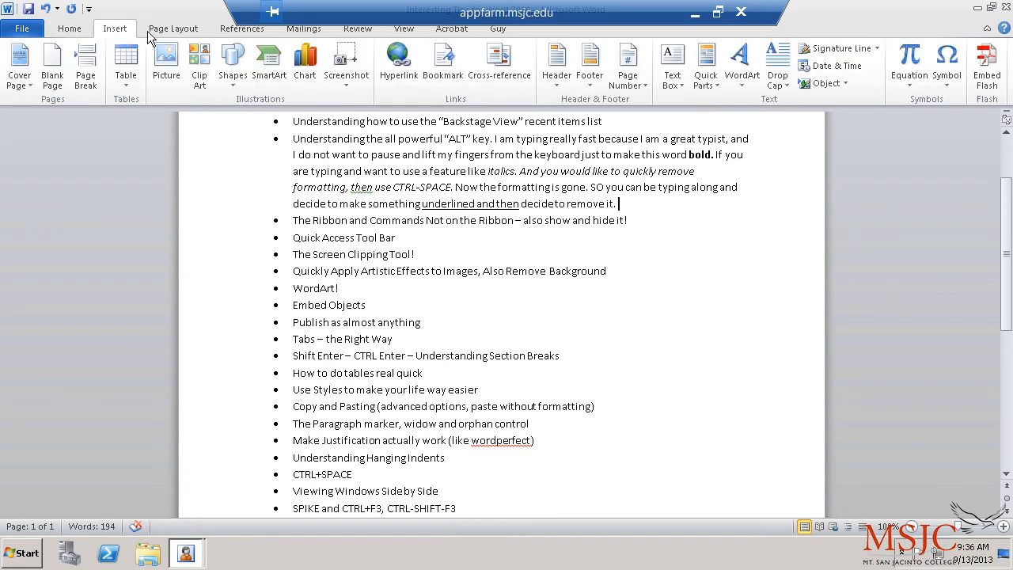
click(152, 33)
click(253, 32)
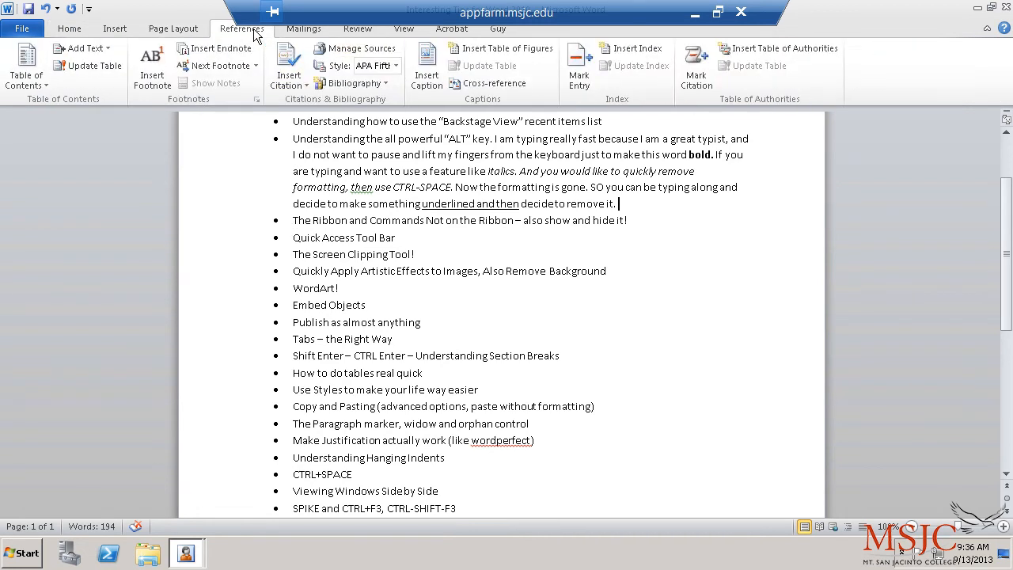
click(312, 32)
click(69, 33)
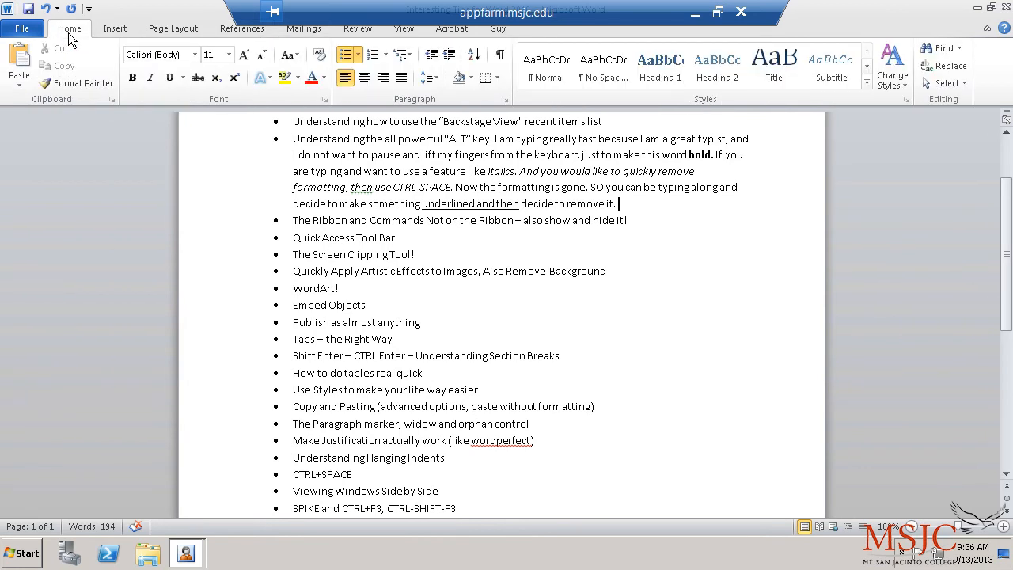
click(35, 34)
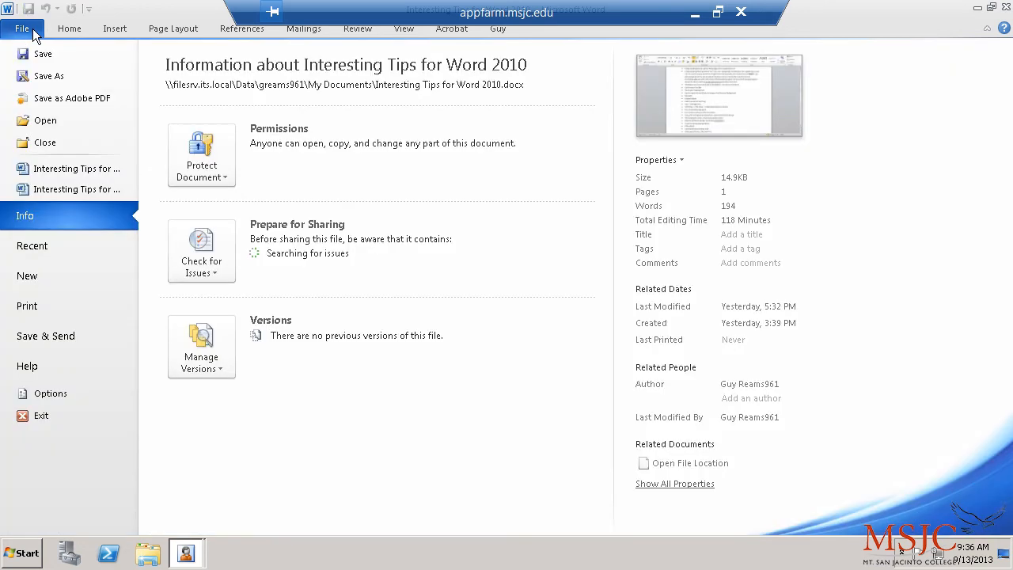
Step: Open Word Options on Customize Ribbon with 'Commands Not in the Ribbon' listed
click(72, 390)
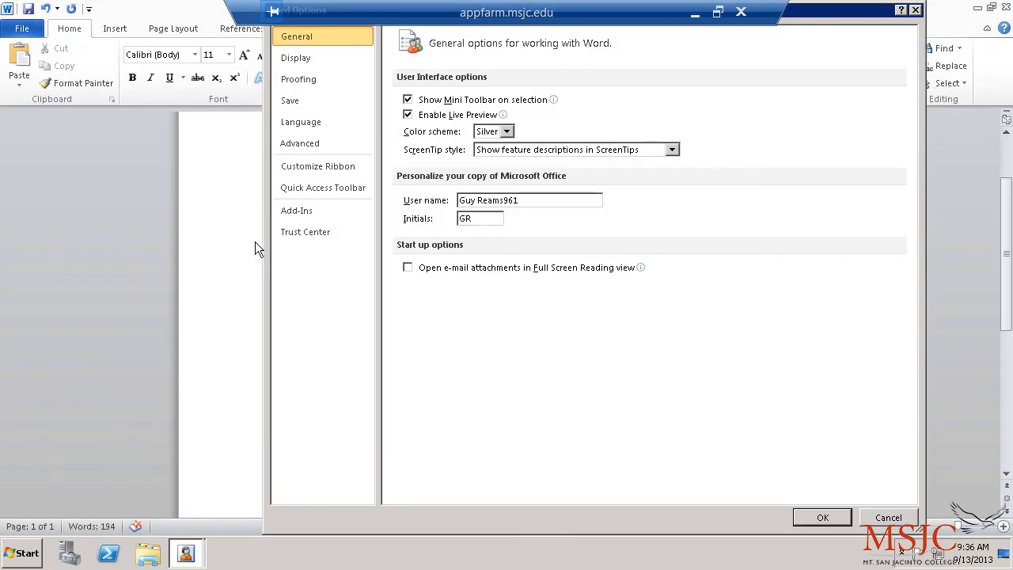
click(321, 167)
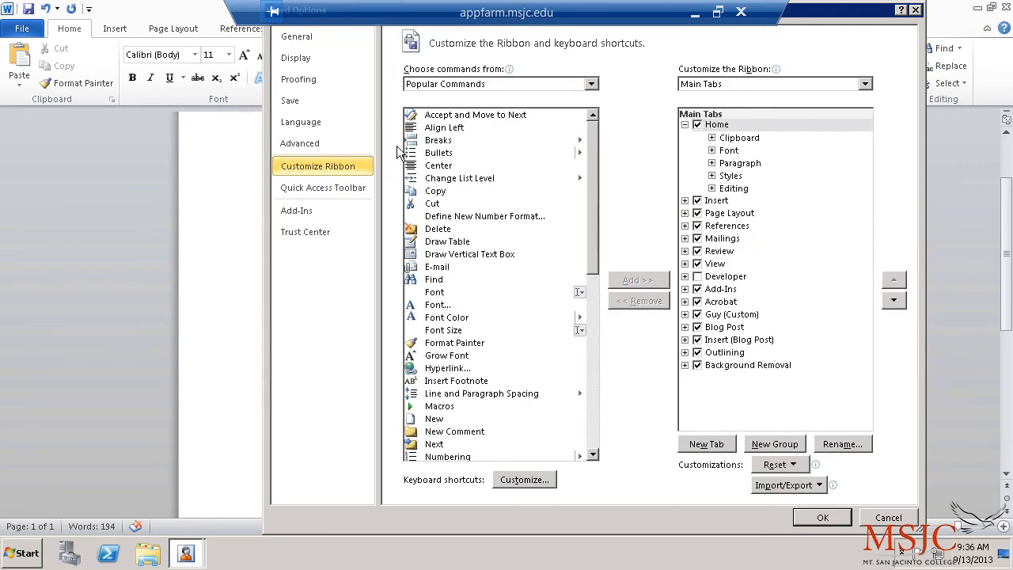
drag(879, 16, 802, 19)
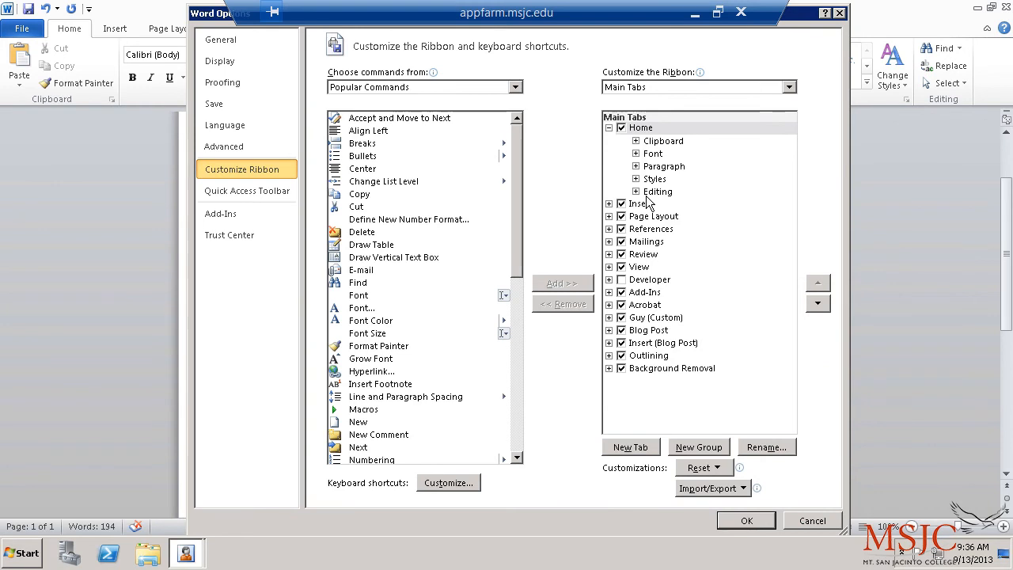
click(515, 87)
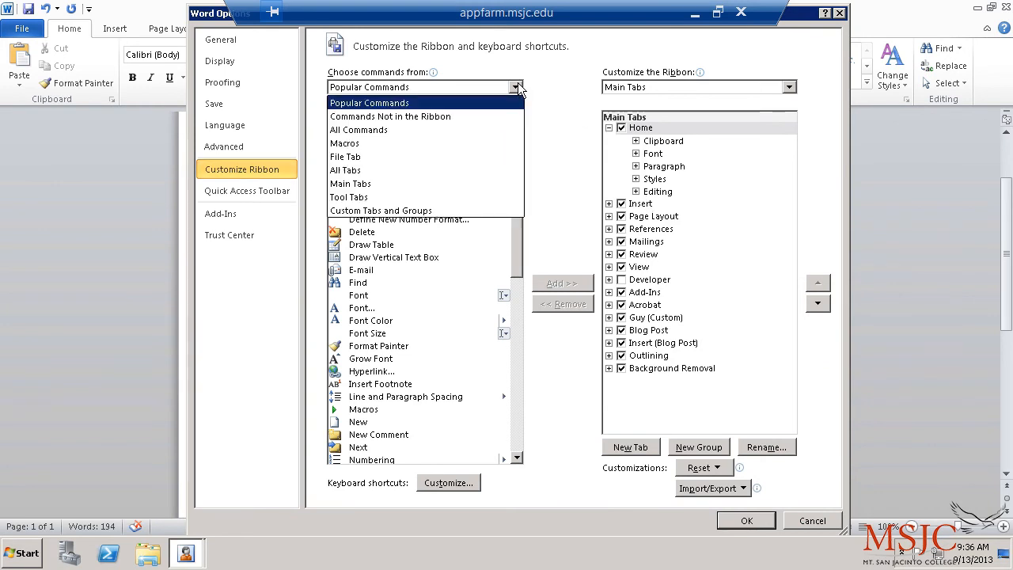
click(486, 121)
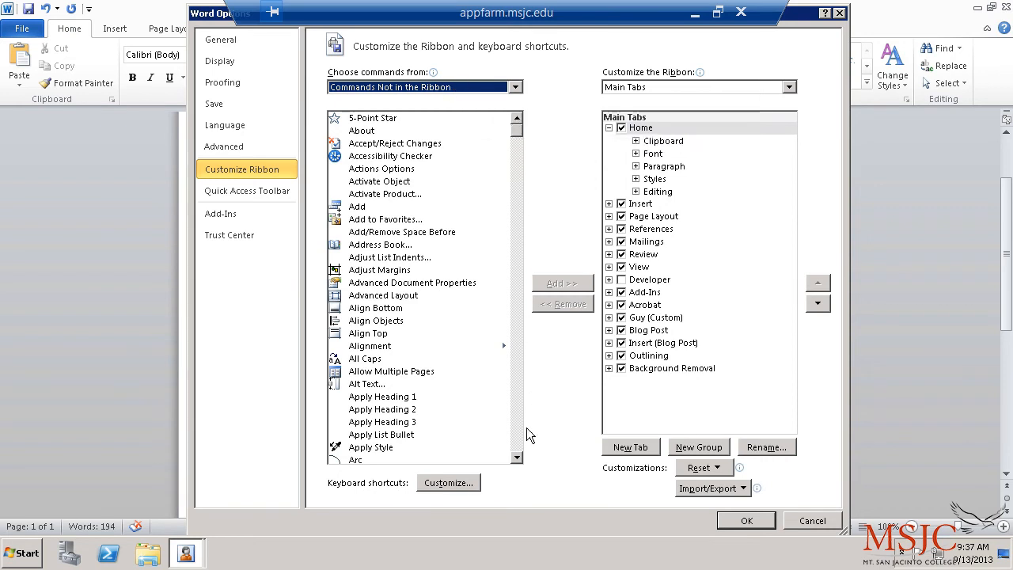
drag(515, 133, 527, 50)
Step: Add All Caps after Save in the Guy tab's My Commands group and confirm with OK
click(611, 129)
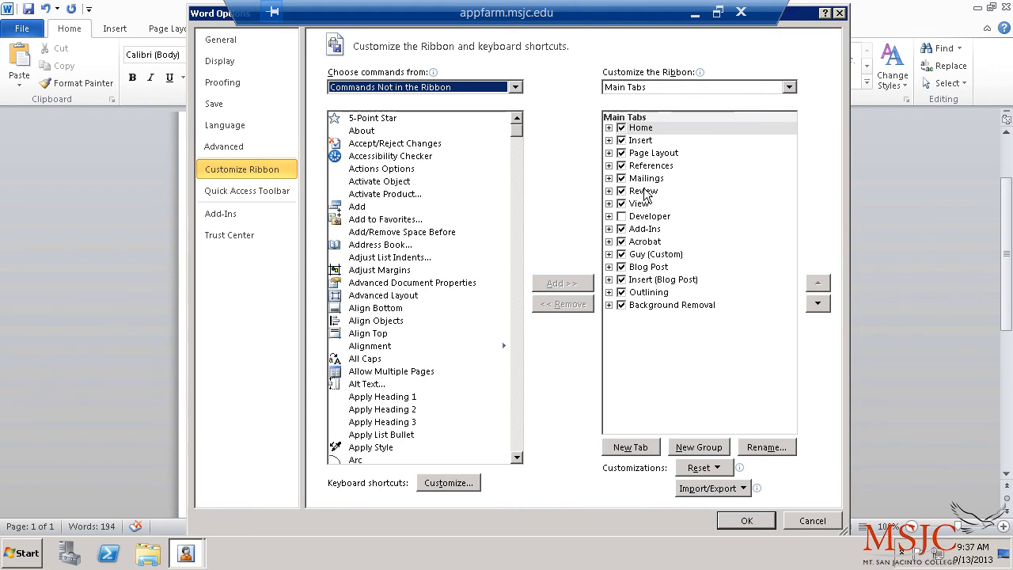
click(643, 259)
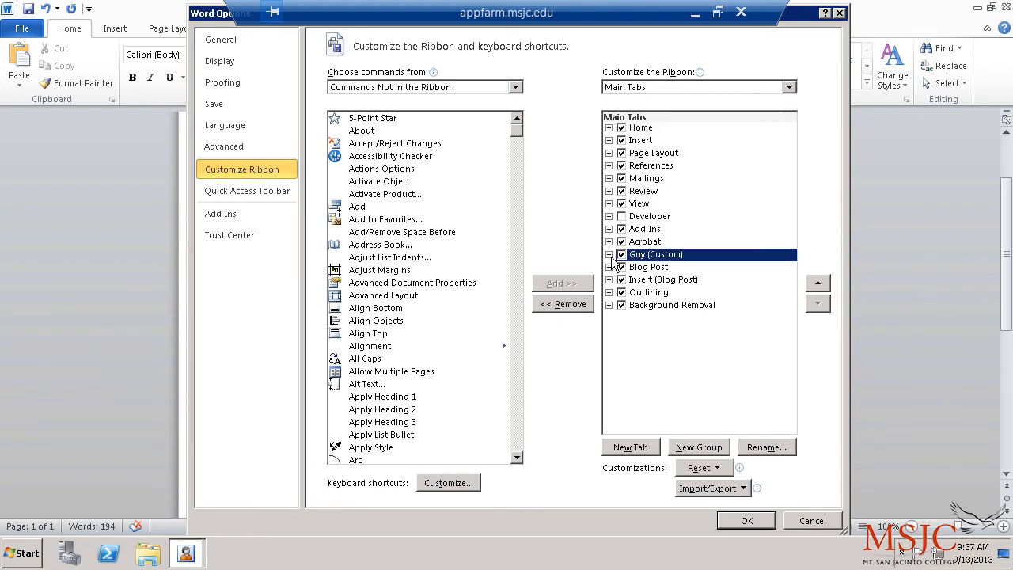
click(608, 255)
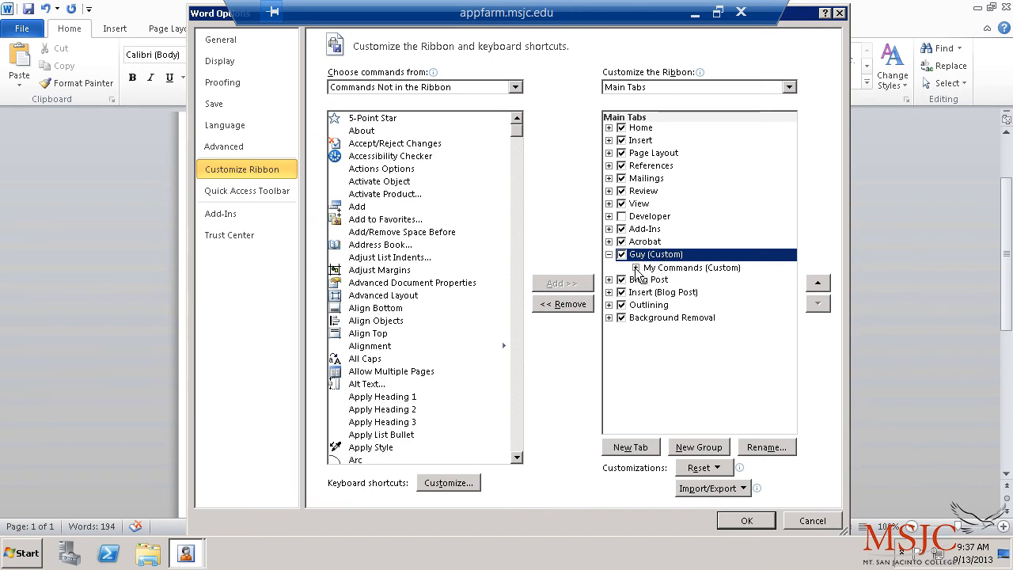
click(636, 268)
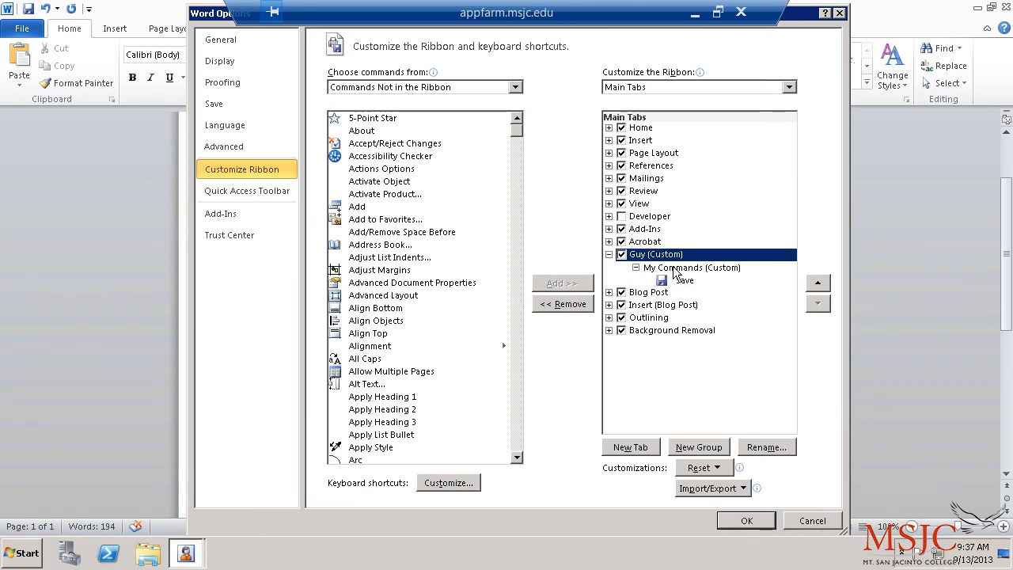
click(673, 267)
click(679, 280)
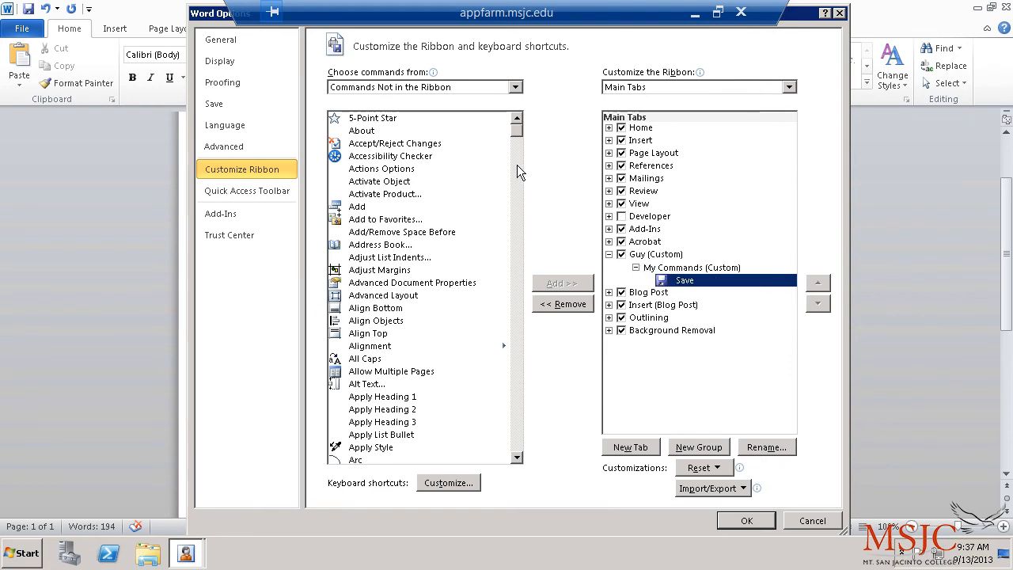
click(380, 360)
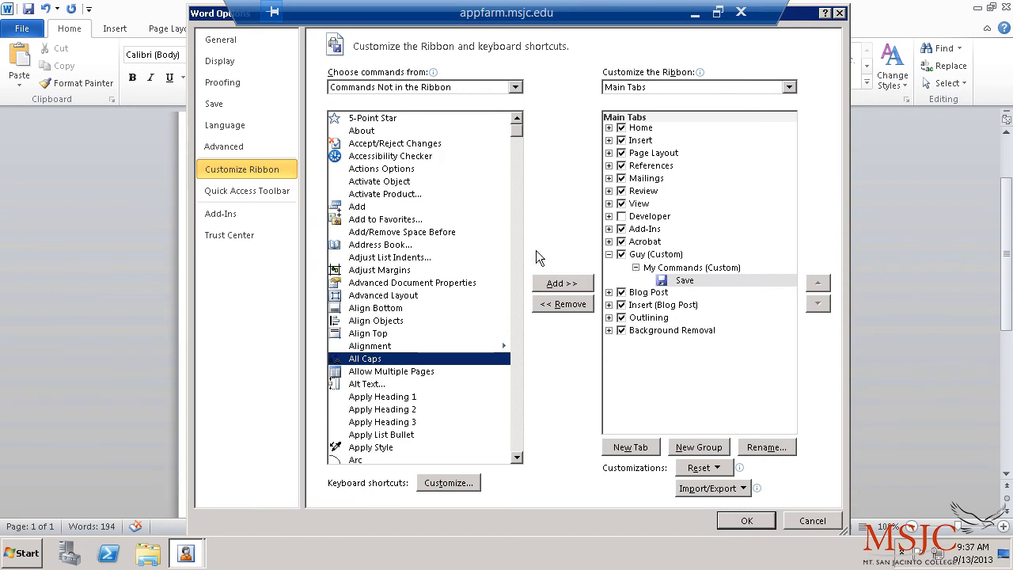
click(556, 283)
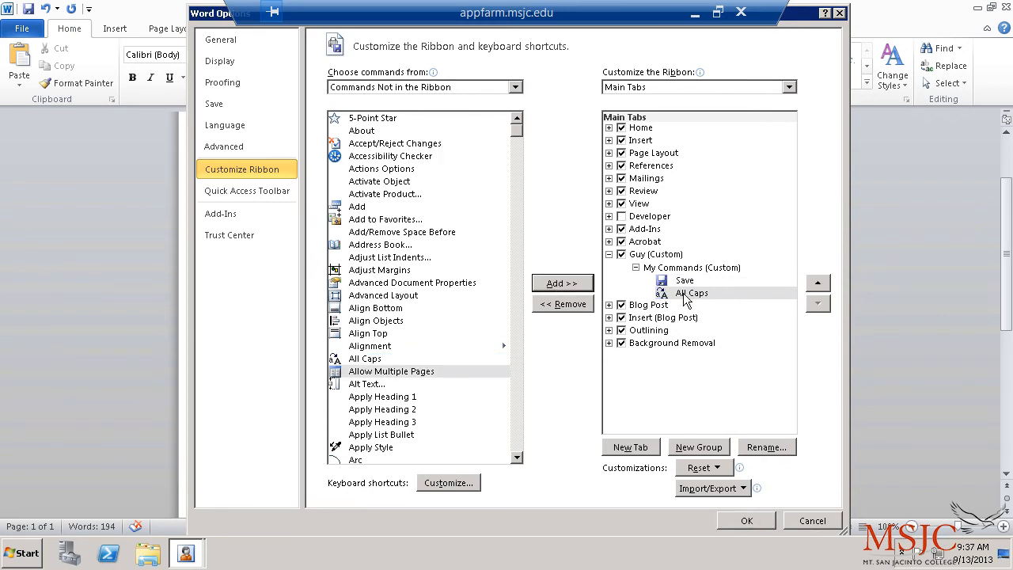
click(751, 521)
scroll(369, 125, up, 3)
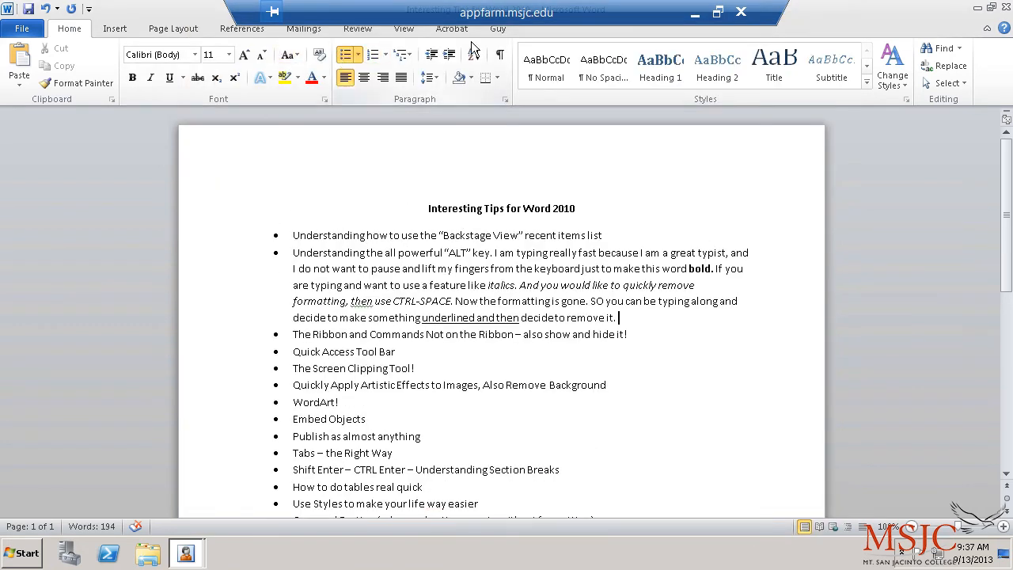
Step: Show the Guy tab with Alt, Y, then continue the ALT bullet with 'While I am typing can use my'
key(alt)
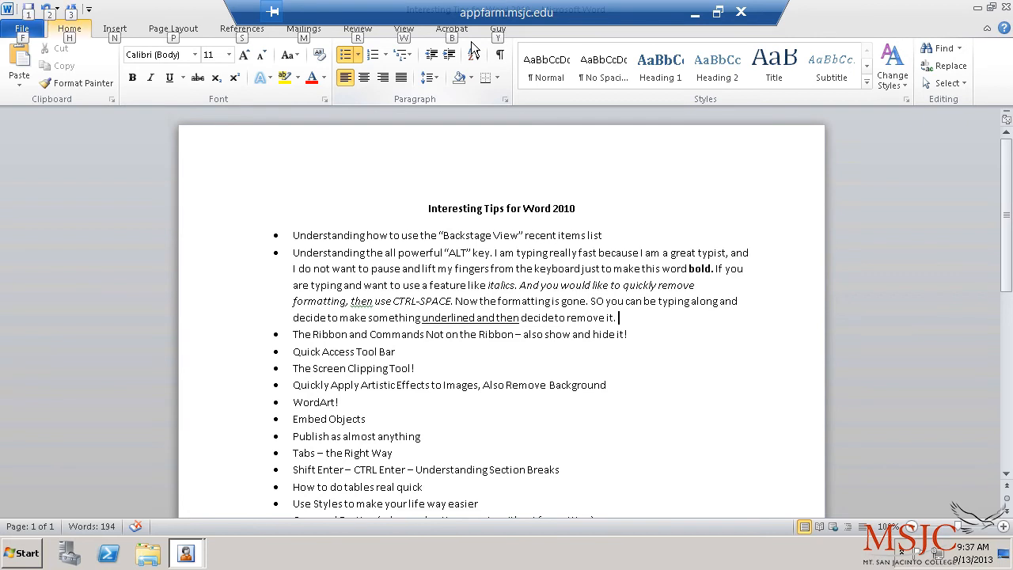
key(y)
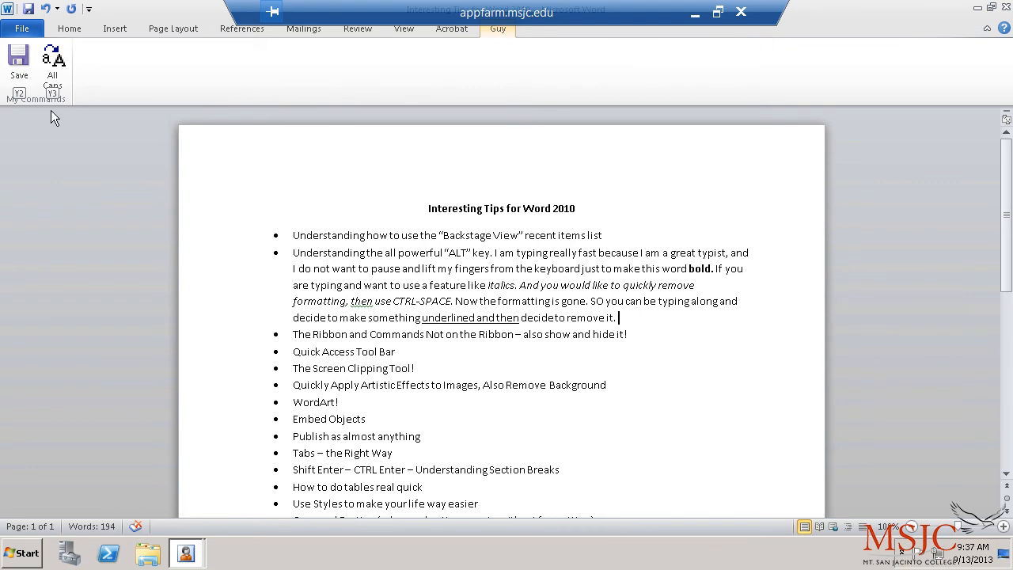
click(703, 322)
text(While I am at)
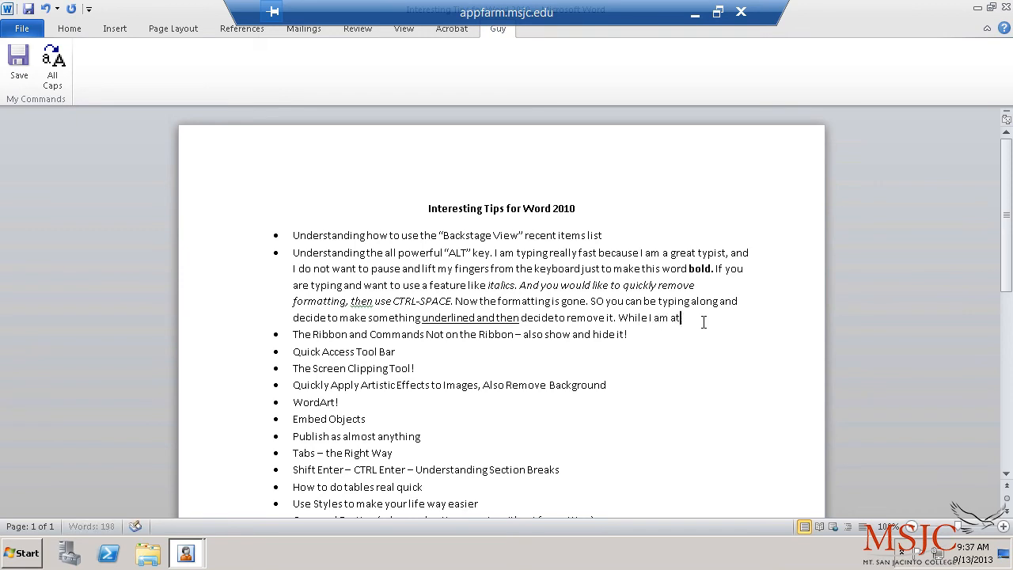
key(BackSpace)
text(typing can use my)
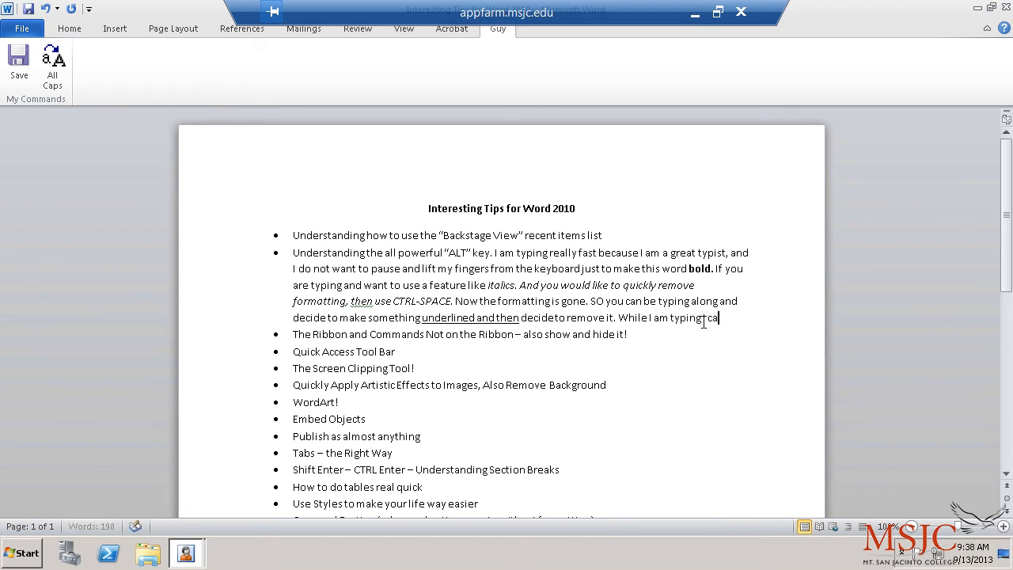
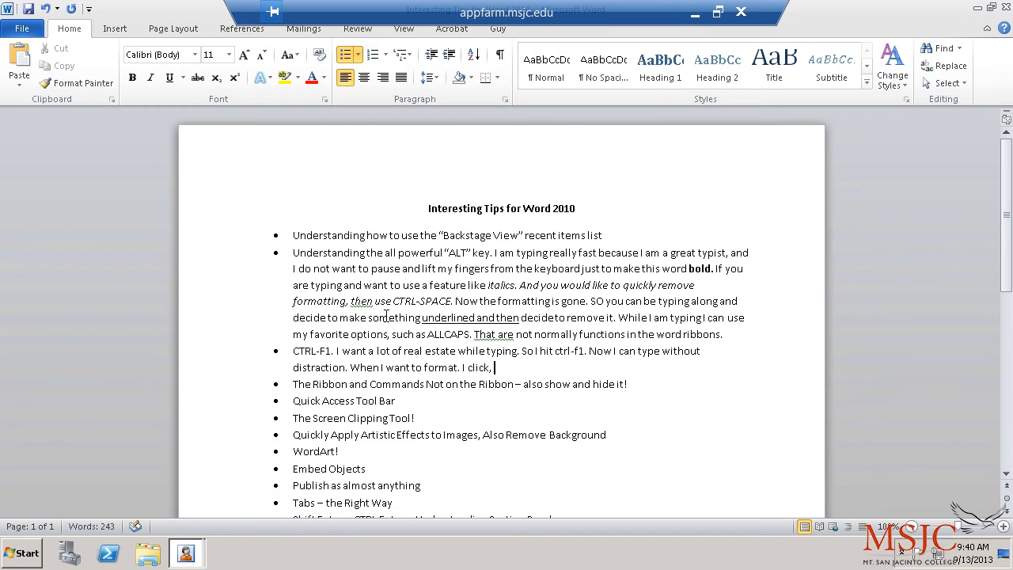
Step: End the CTRL-F1 tip with 'I click, ctrl f1 and I have my ribbon back.'
key(BackSpace)
key(BackSpace)
key(BackSpace)
text(l f1 and I have my ribbon back.)
click(534, 351)
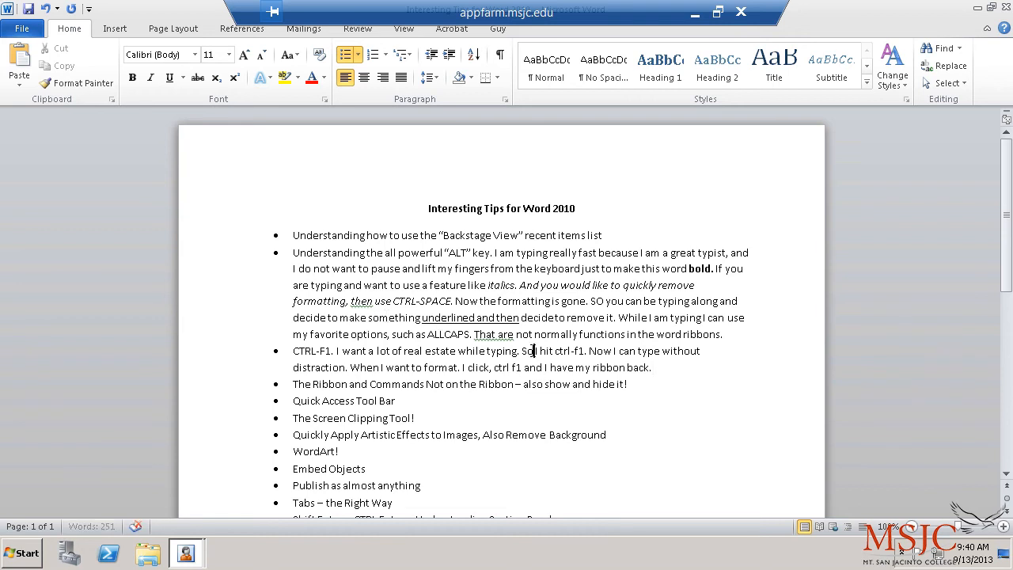
scroll(343, 333, down, 2)
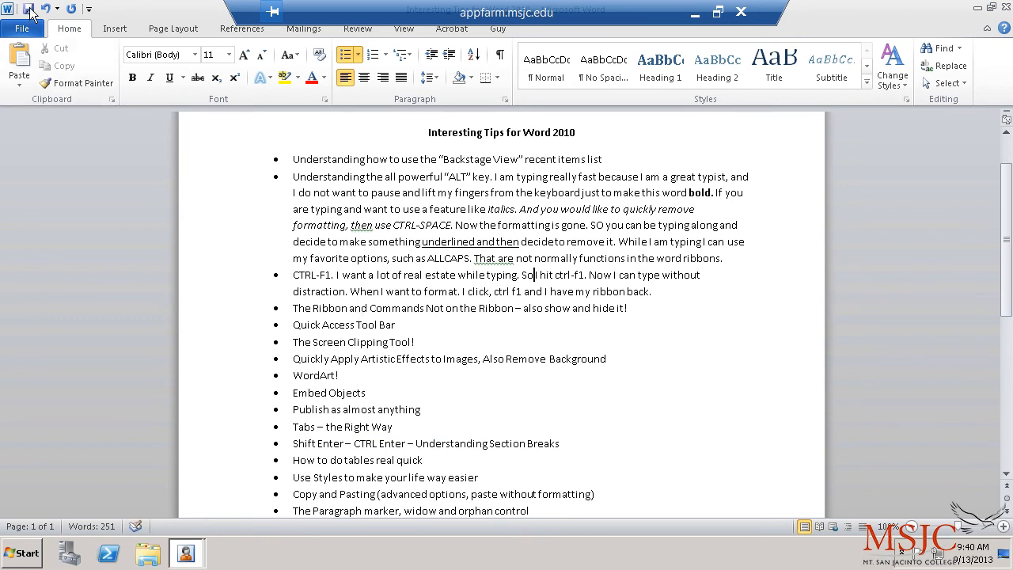
Step: Add the New command to the Quick Access Toolbar and create a blank document with Ctrl+N
click(89, 9)
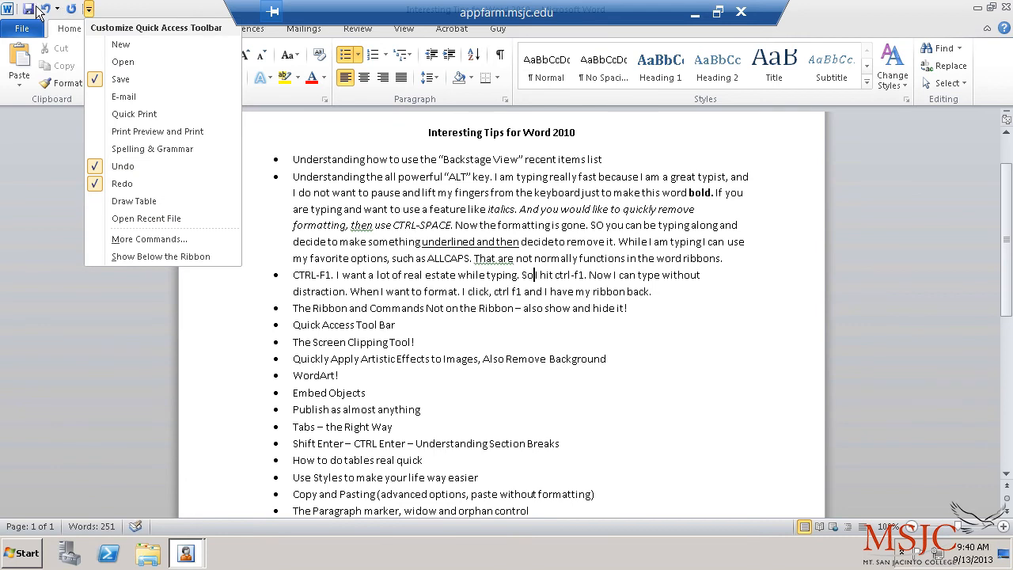
click(116, 6)
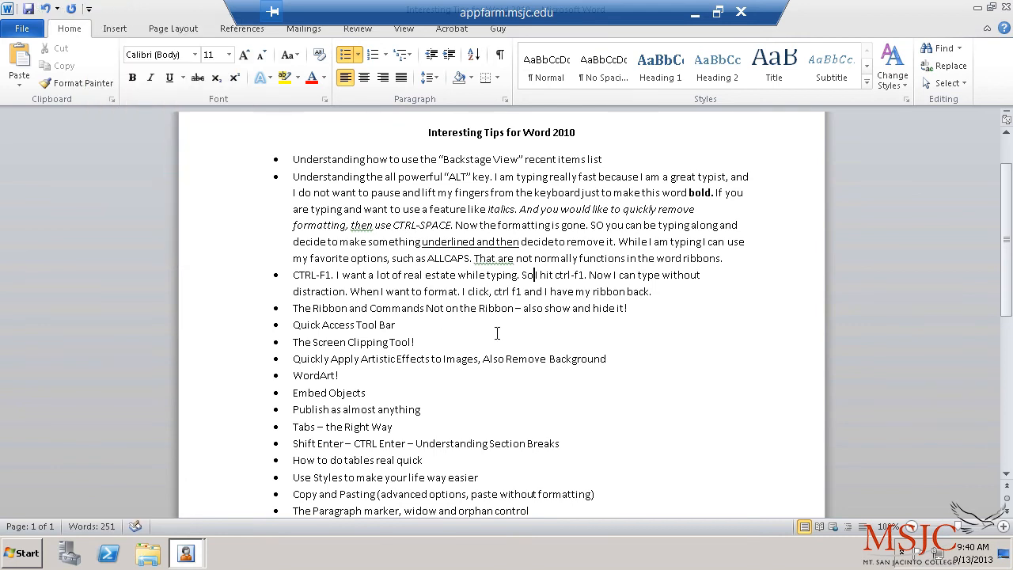
click(26, 28)
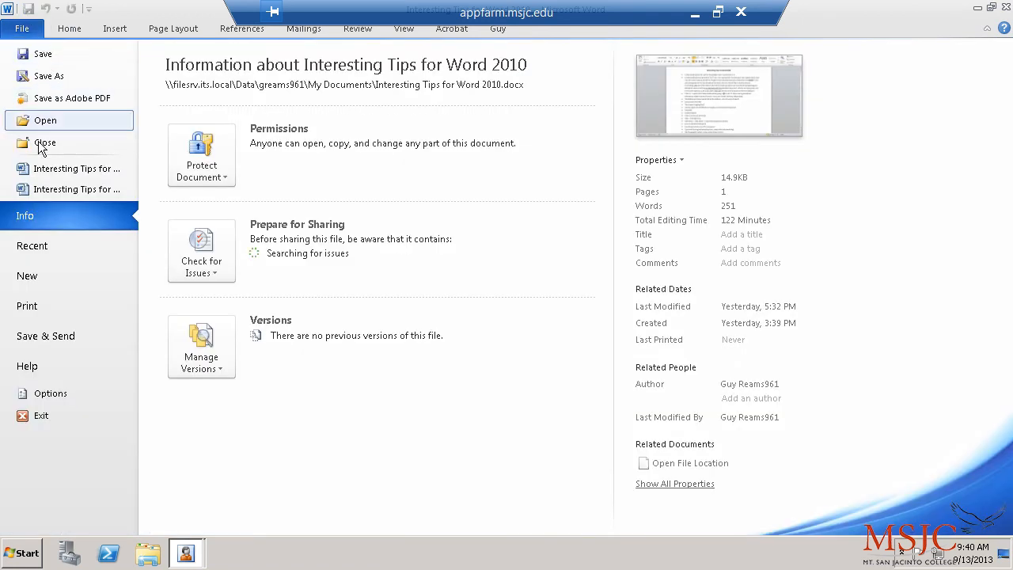
click(54, 30)
click(88, 9)
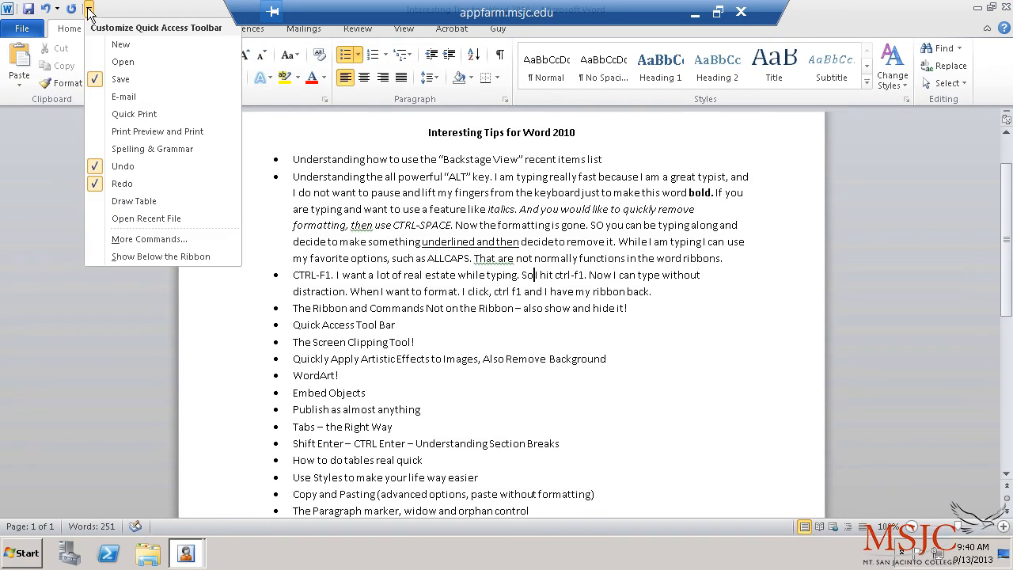
click(120, 45)
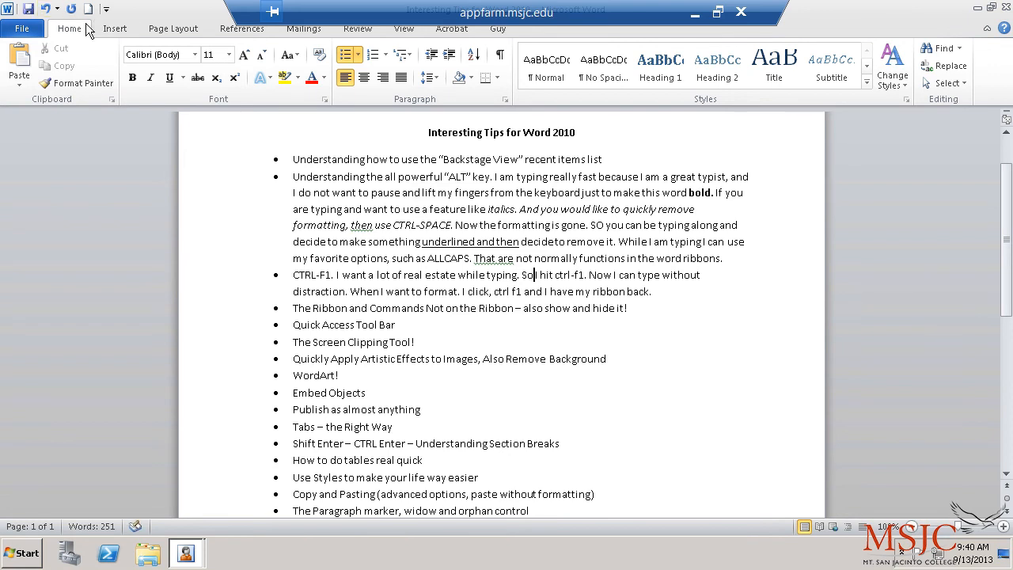
key(ctrl+n)
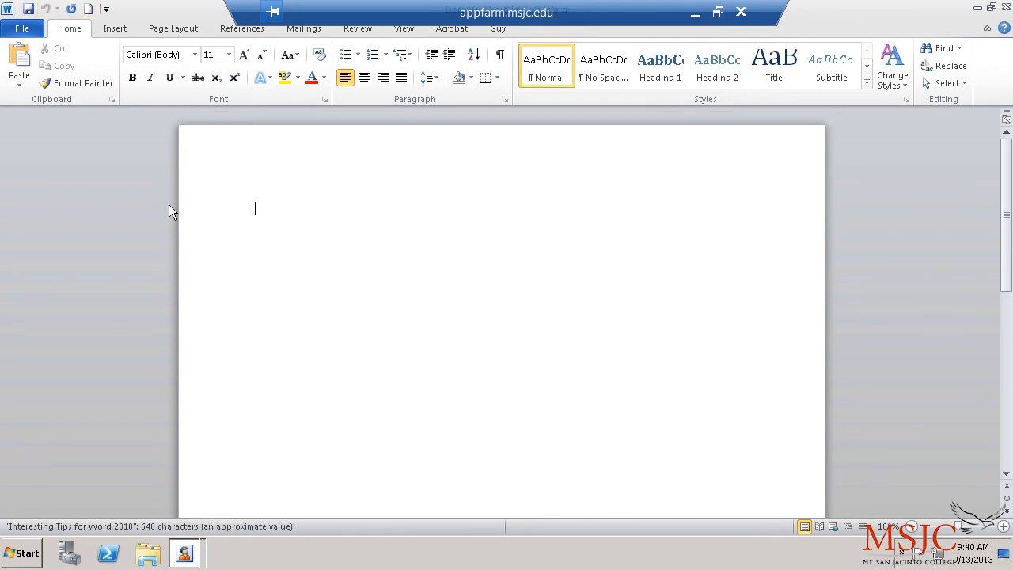
Step: Type 'Here is my new document created really quickly using a quick access button that I added!'
click(20, 30)
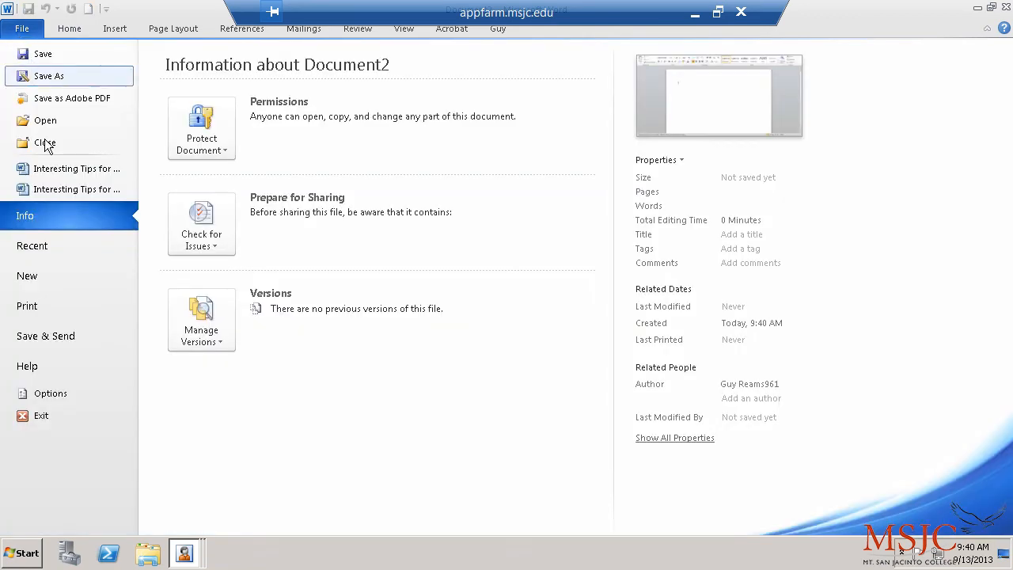
click(79, 28)
text(Here )
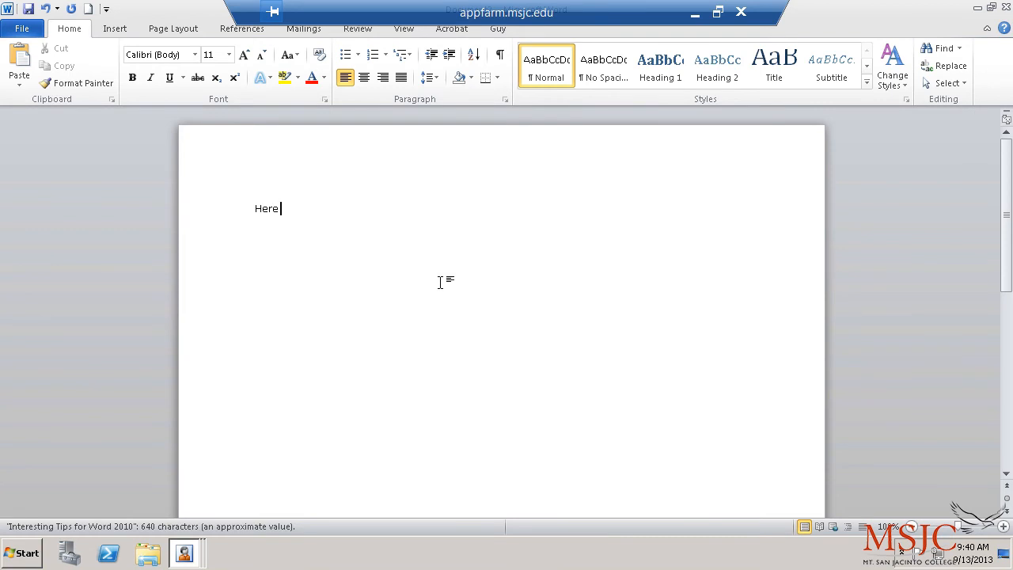
text(is my new document created really quickly using a qui)
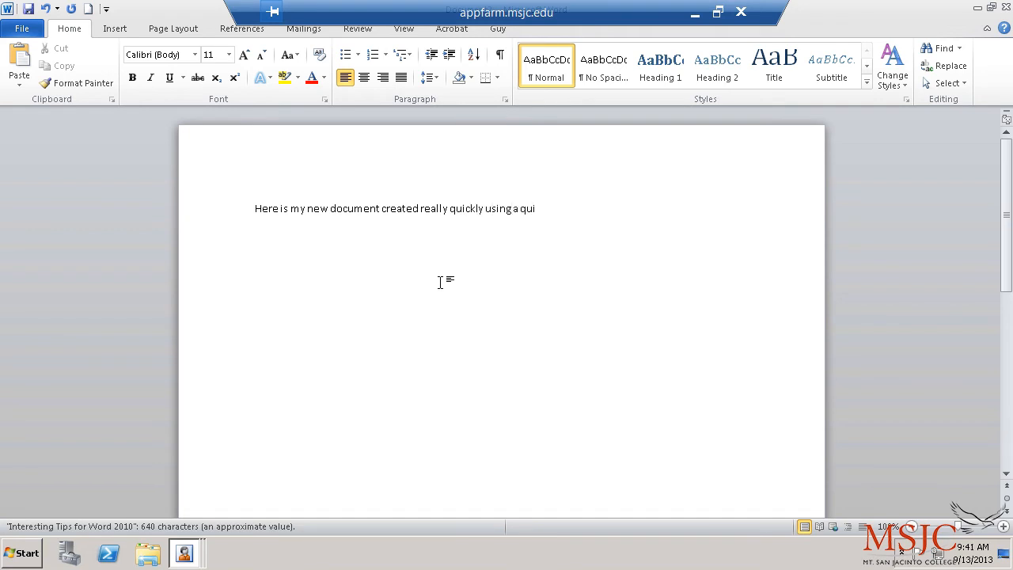
text(ck access too)
key(BackSpace)
key(BackSpace)
key(BackSpace)
text(button that I added.)
Step: Add Quick Print to the Quick Access Toolbar
click(106, 9)
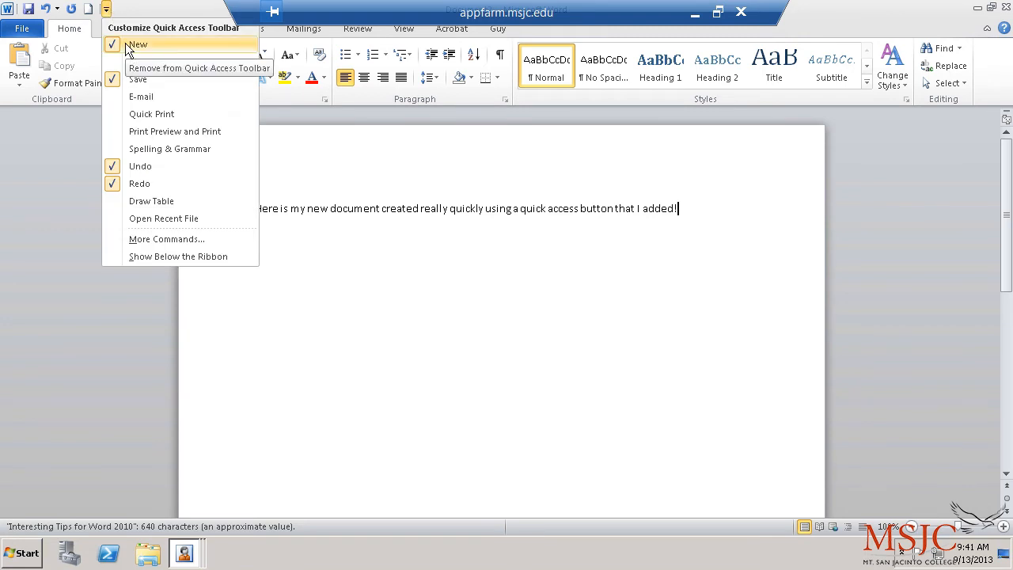
click(141, 113)
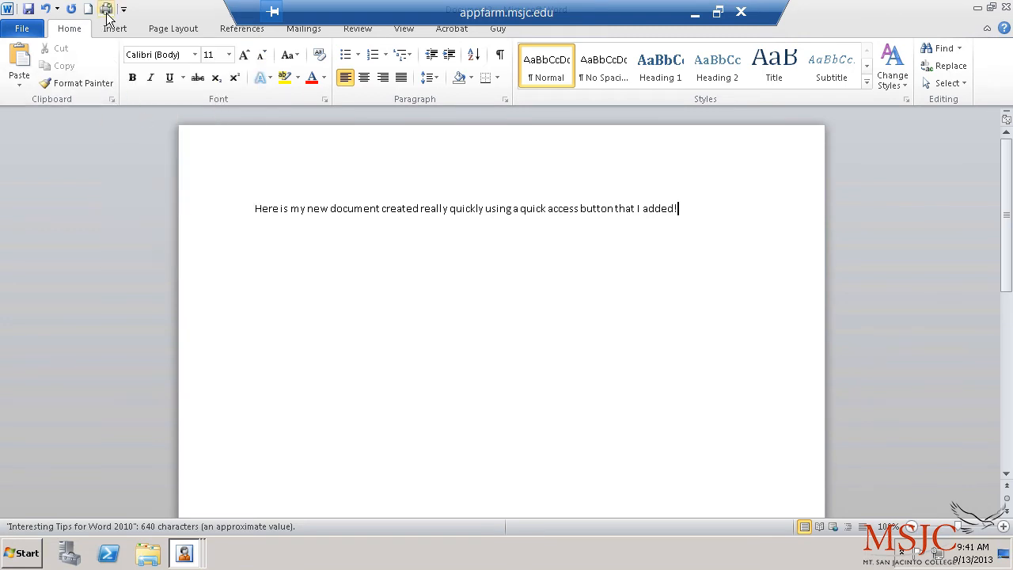
click(22, 29)
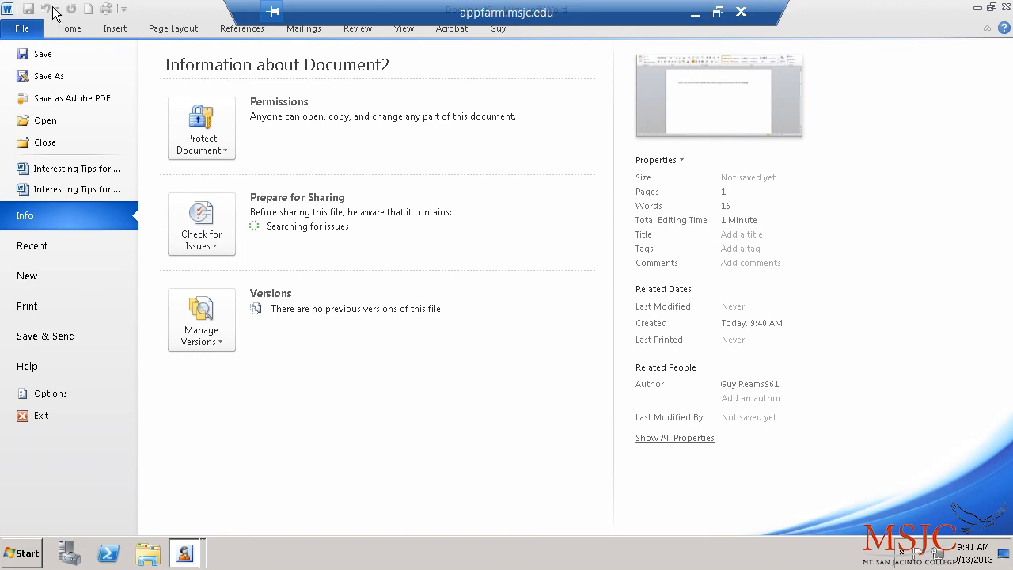
click(68, 28)
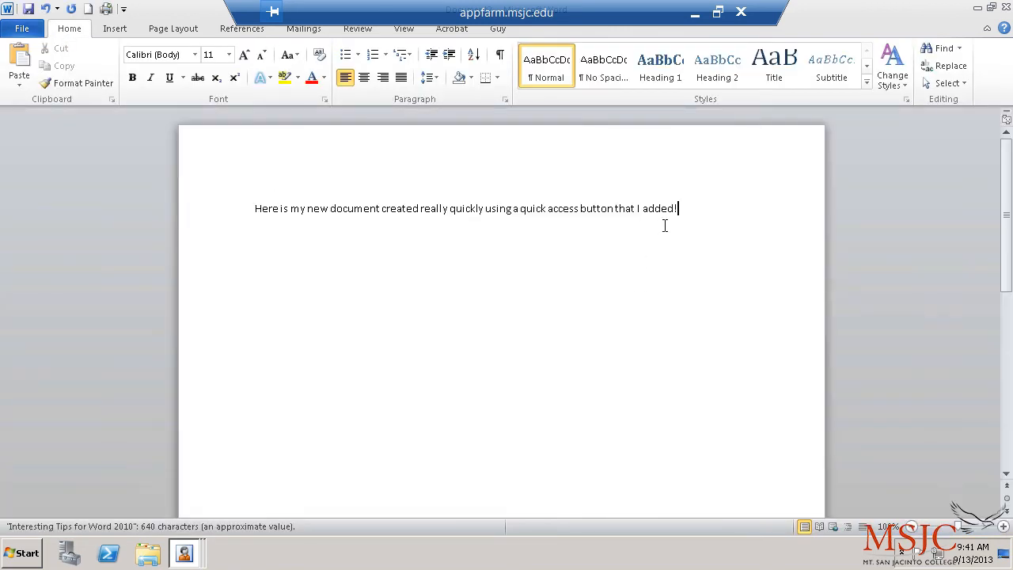
Step: Type 'Now that I have added print, I can use the all powerful ALT key' and print with Alt, 5
text(Now that I have ad)
text(ded print.)
key(BackSpace)
text(, I can use the all powerful ALT key.)
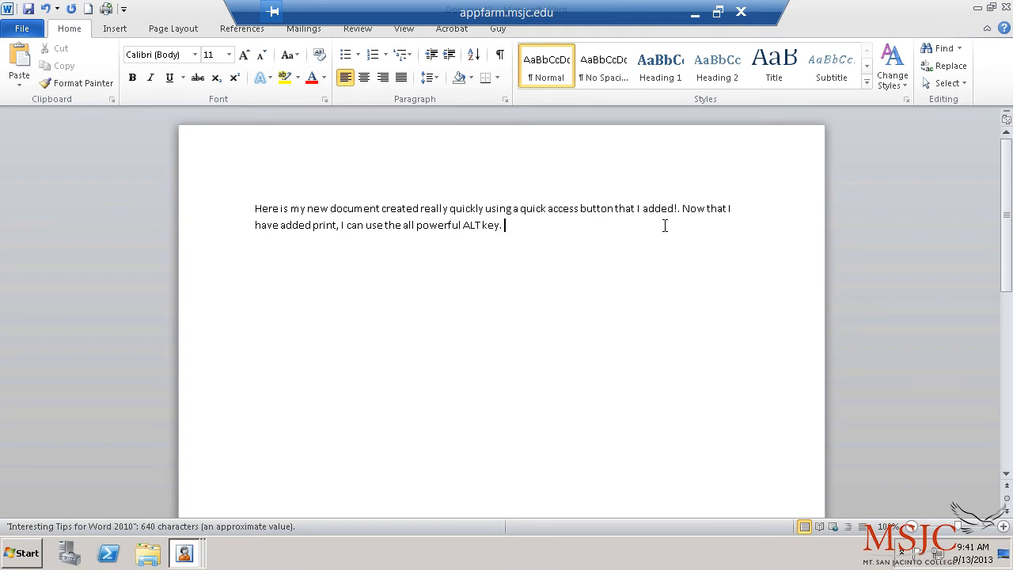
key(alt)
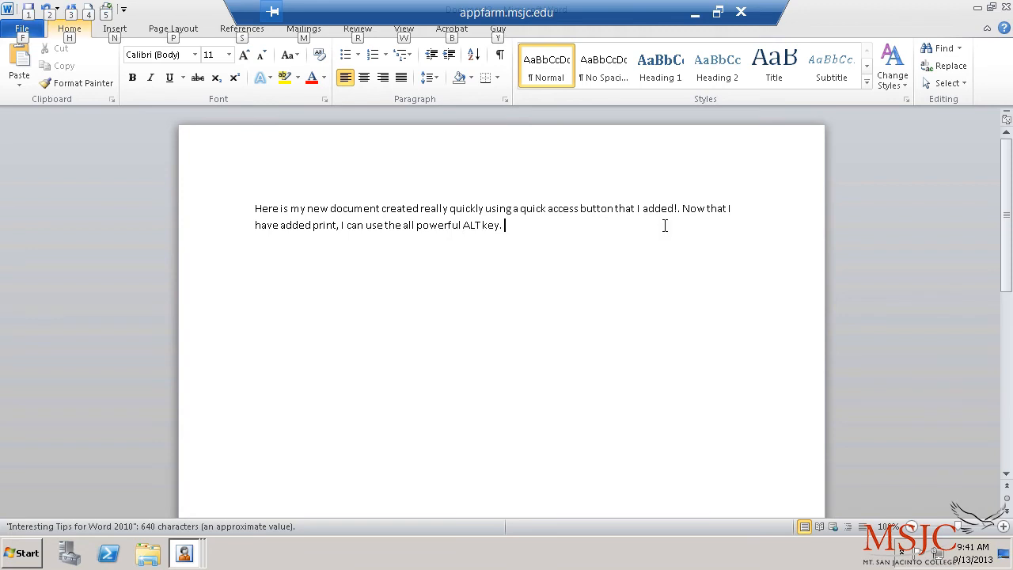
key(5)
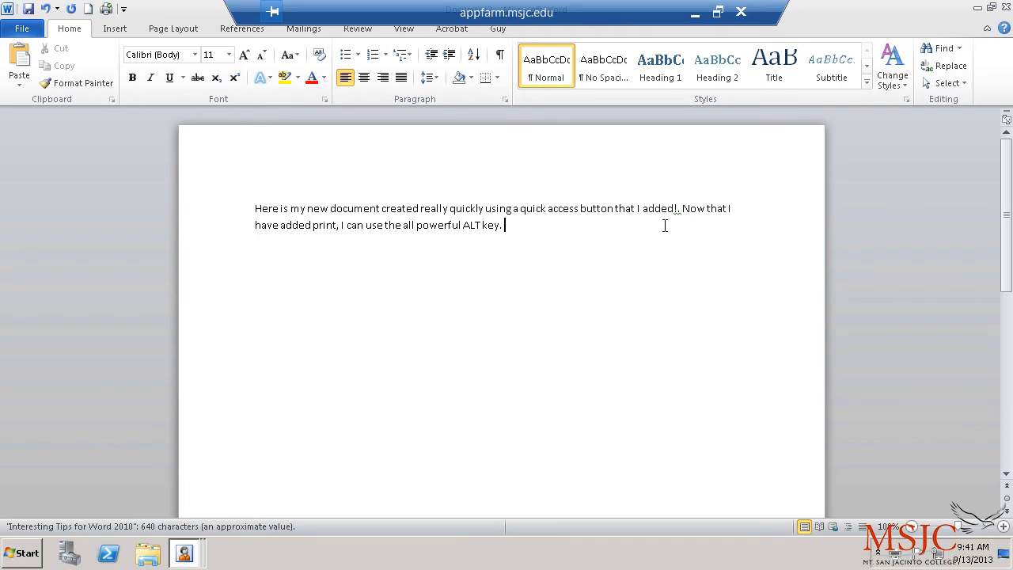
Step: Try opening Devices and Printers from the printer tray icon and dismiss the Restrictions error
right_click(892, 552)
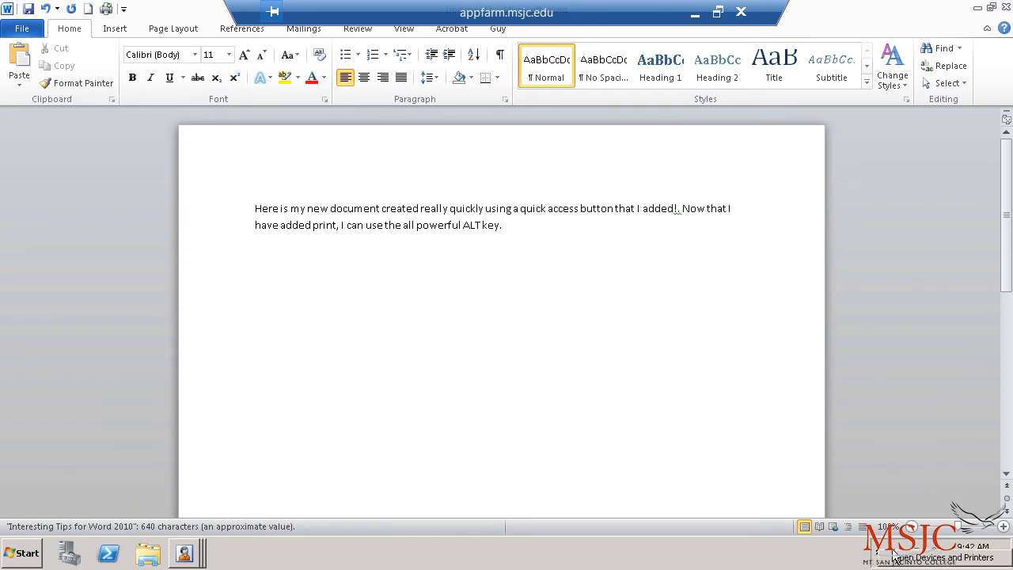
click(905, 558)
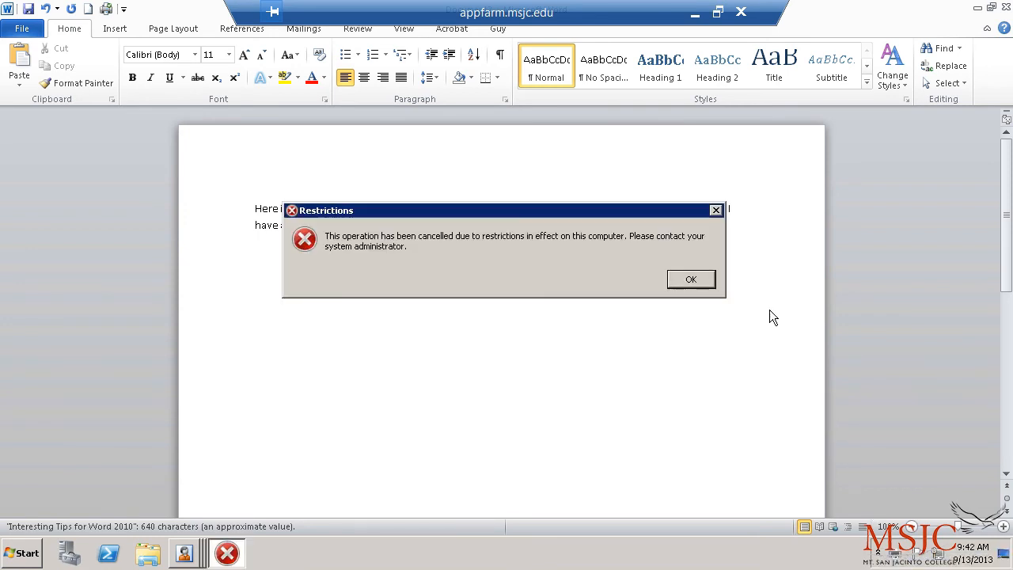
click(691, 280)
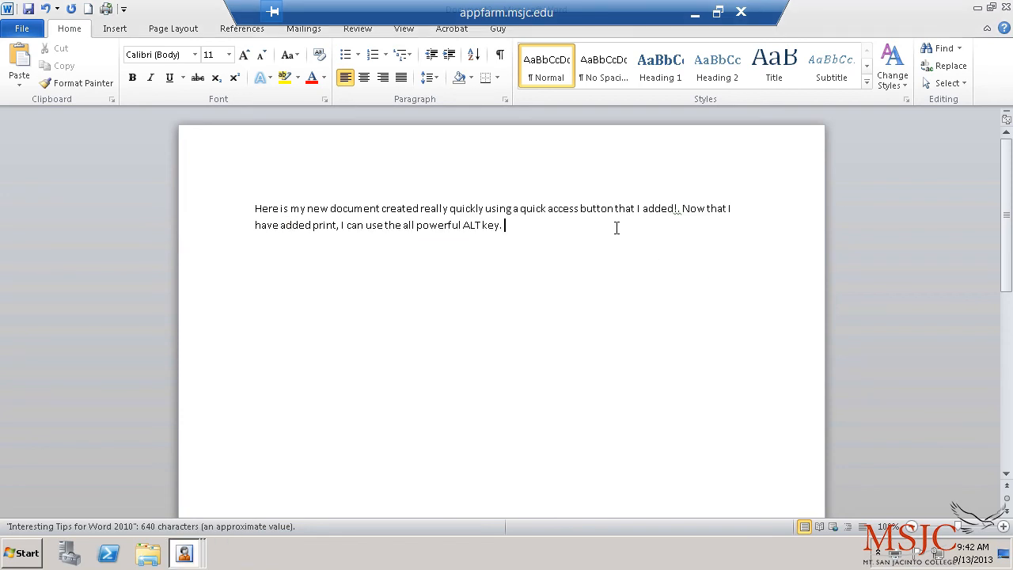
Step: Delete the extra space after 'added!' so both sentences read cleanly
click(680, 209)
key(Delete)
click(581, 231)
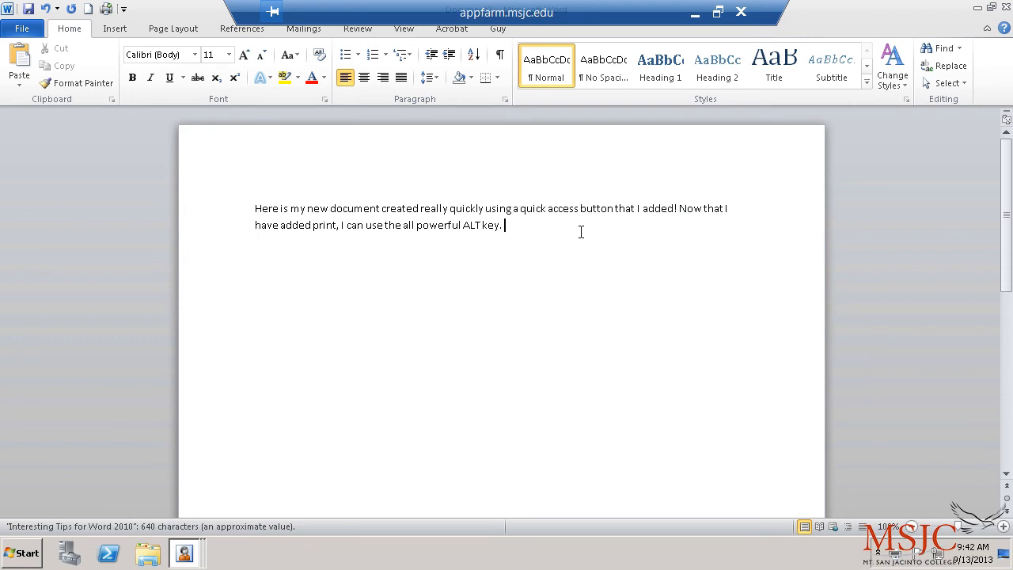
click(123, 9)
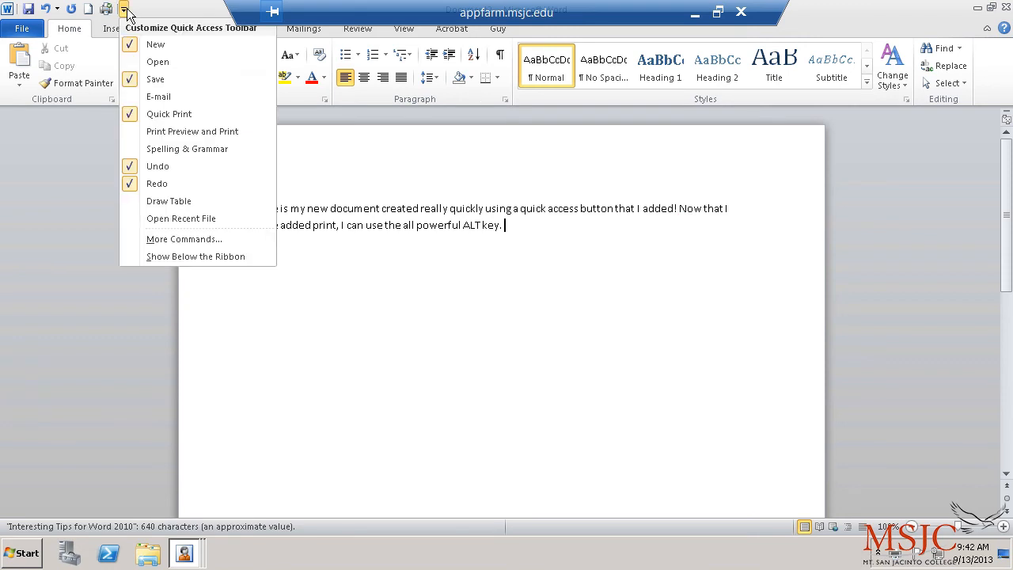
Step: Move the Quick Access Toolbar below the ribbon, then back above it
click(200, 256)
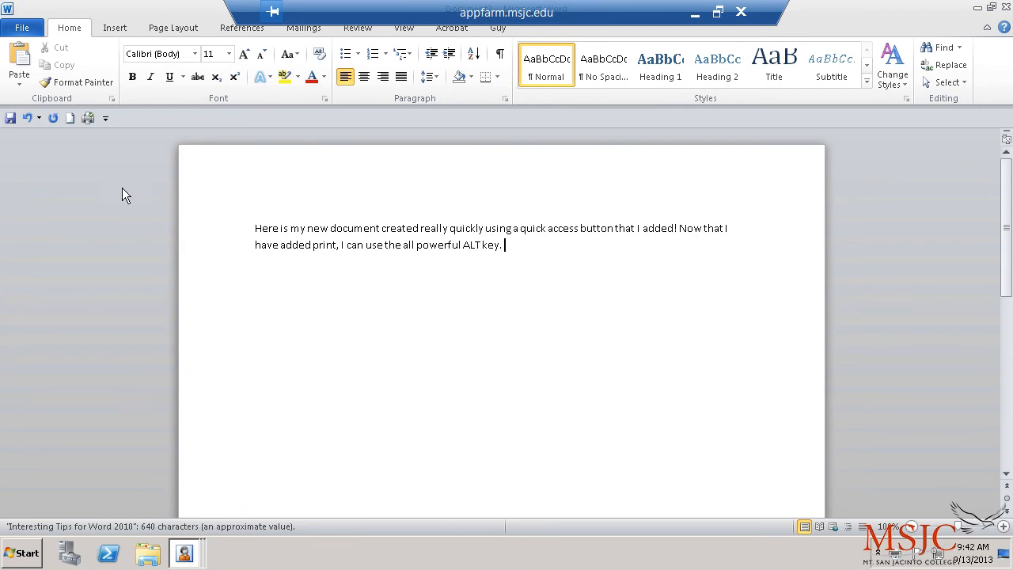
click(105, 118)
click(159, 362)
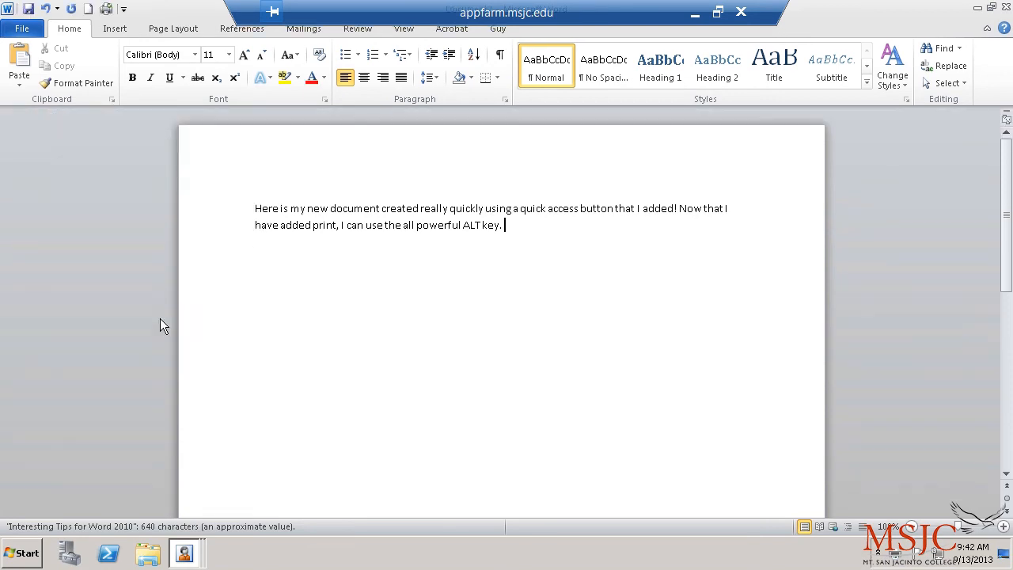
click(124, 10)
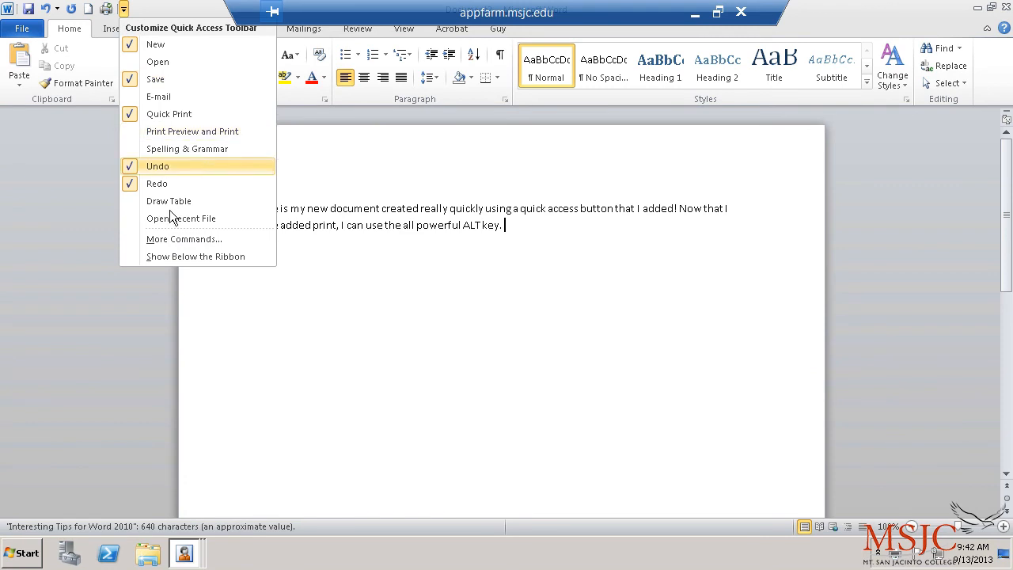
Step: Browse the All Commands and Popular Commands lists in the Quick Access Toolbar settings
click(179, 239)
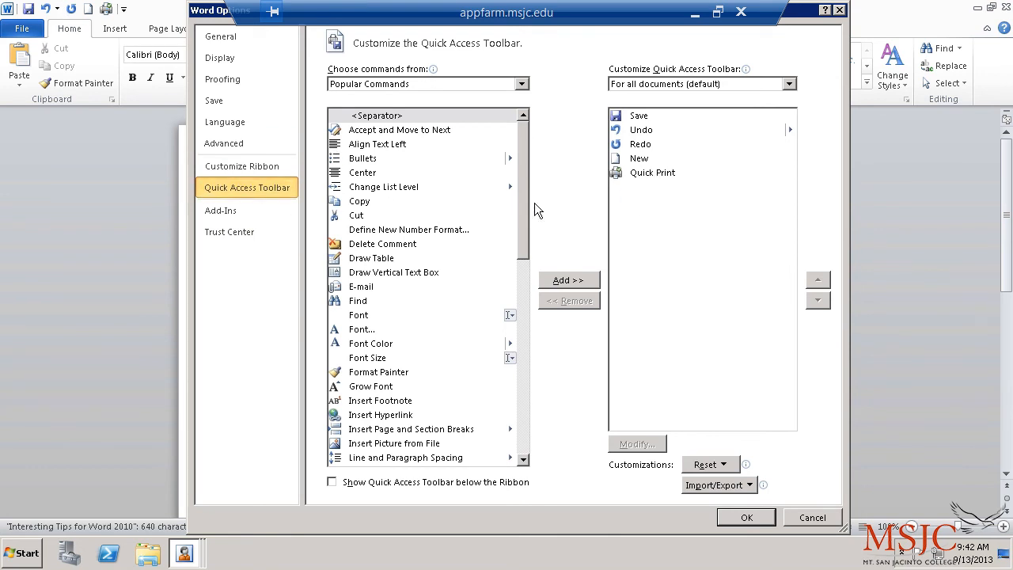
click(521, 84)
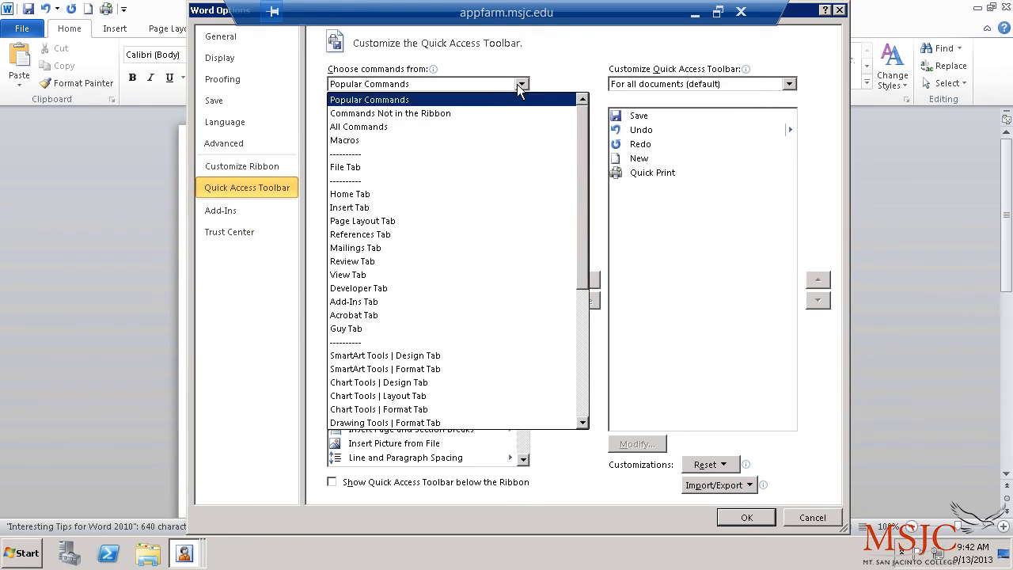
click(505, 128)
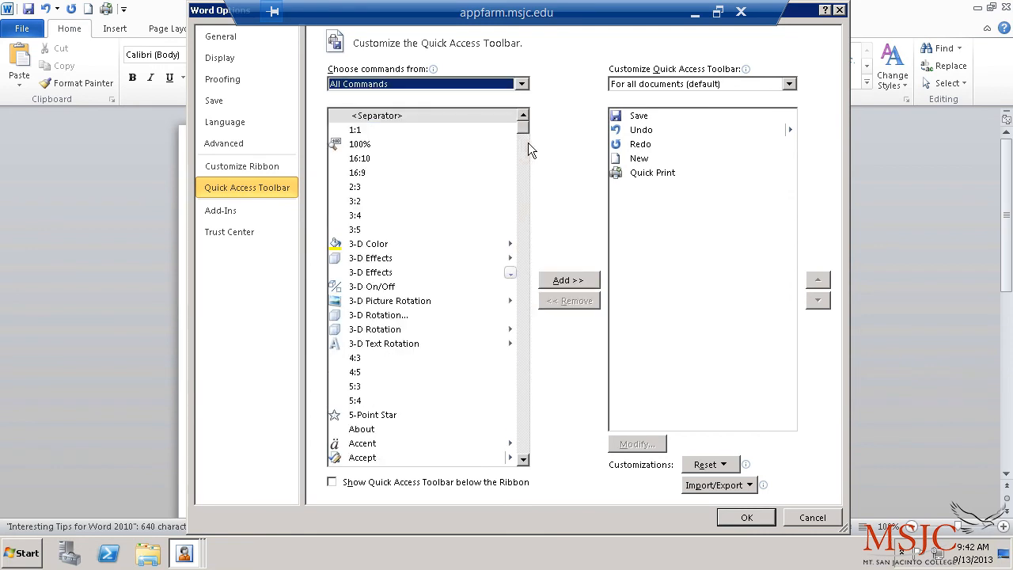
drag(525, 131, 531, 277)
drag(546, 168, 539, 89)
click(523, 83)
click(502, 106)
drag(524, 188, 526, 431)
drag(535, 355, 534, 125)
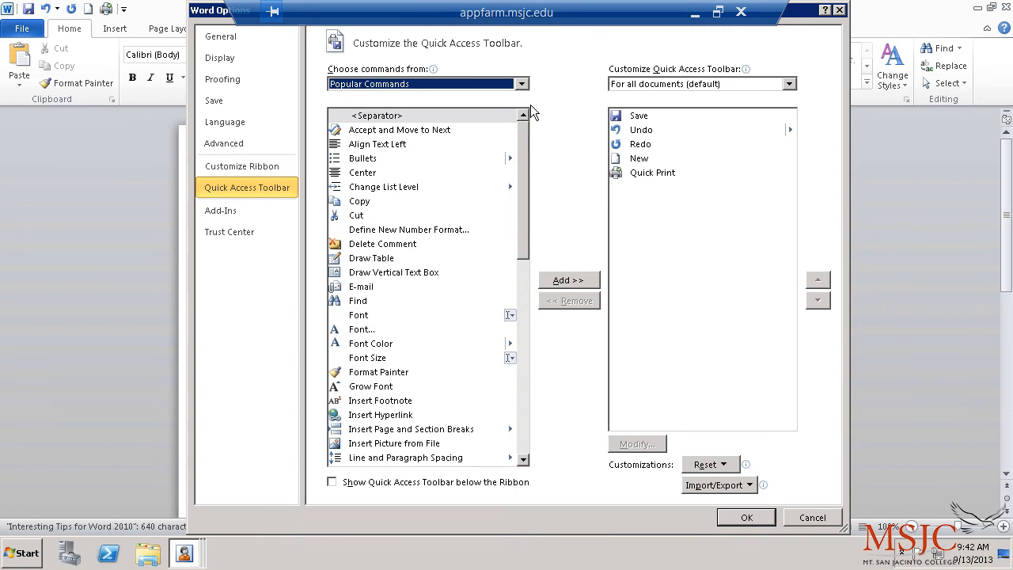
Step: Add Bold and Bullets from the Home Tab commands and confirm with OK
click(522, 85)
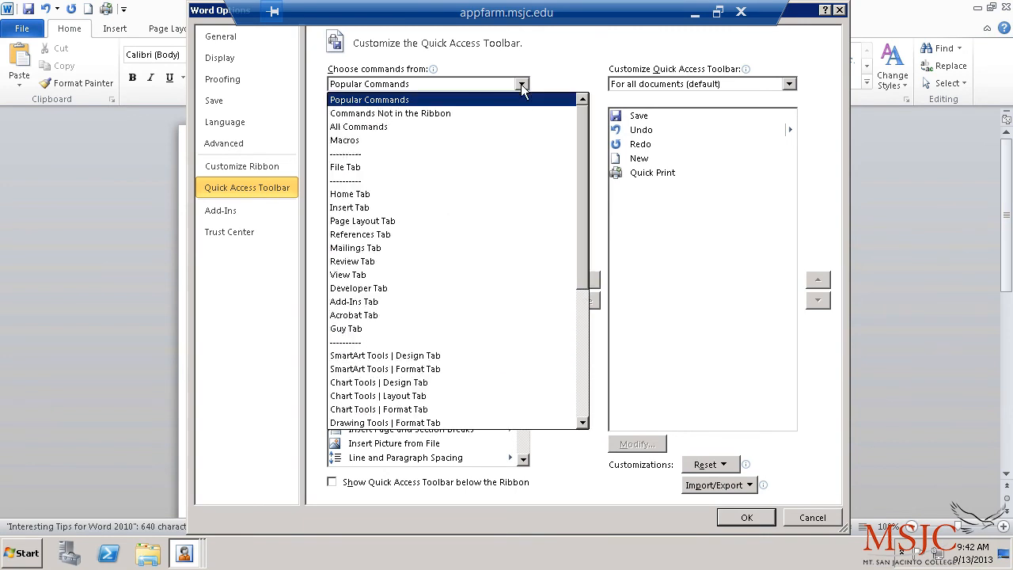
click(452, 197)
click(378, 216)
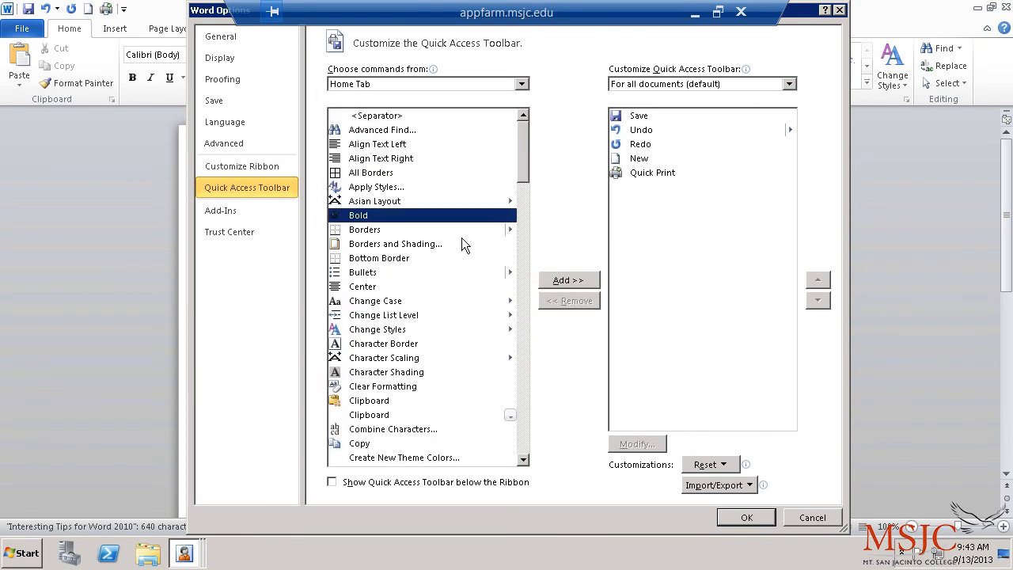
click(563, 282)
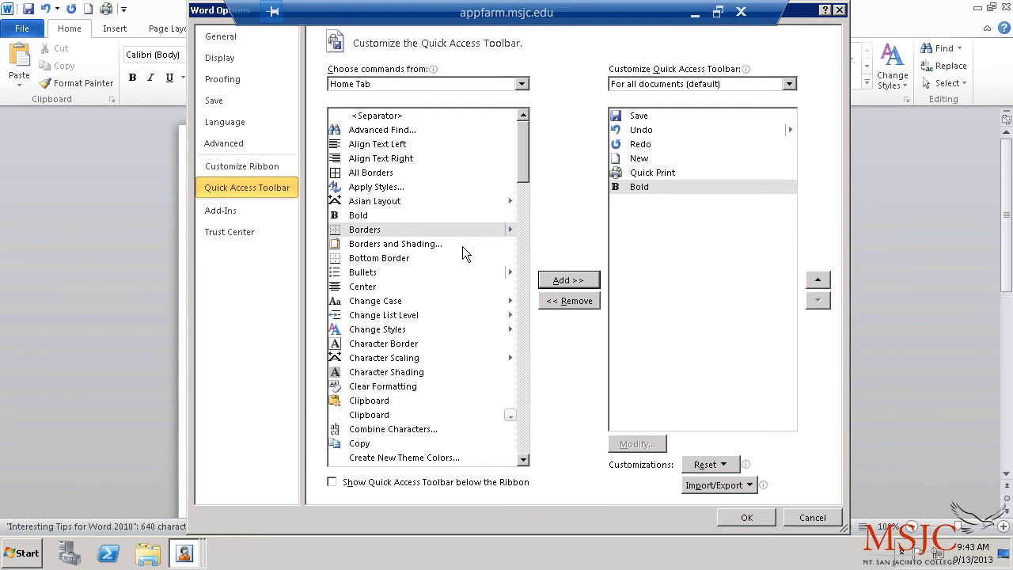
click(399, 273)
click(564, 280)
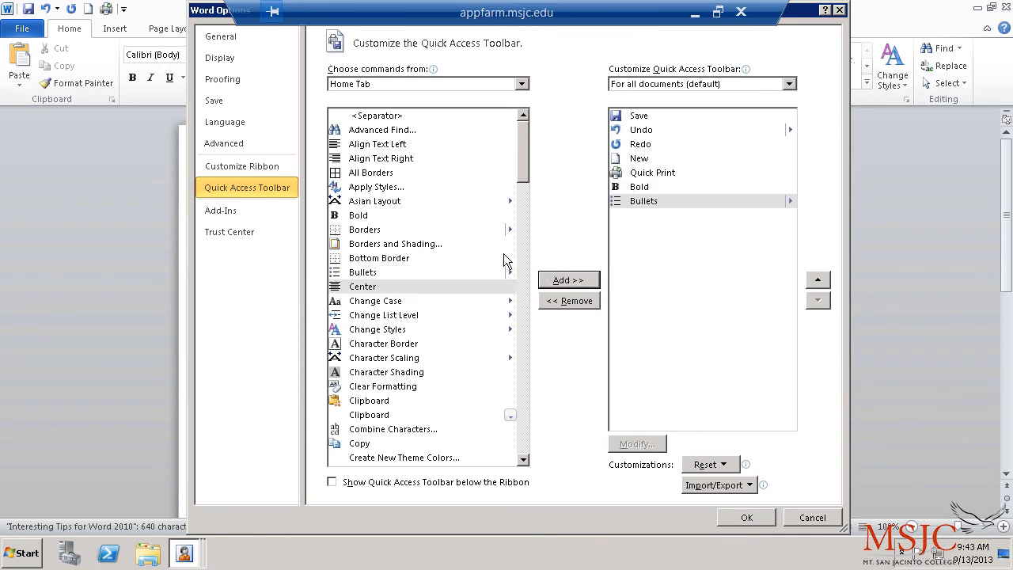
click(747, 518)
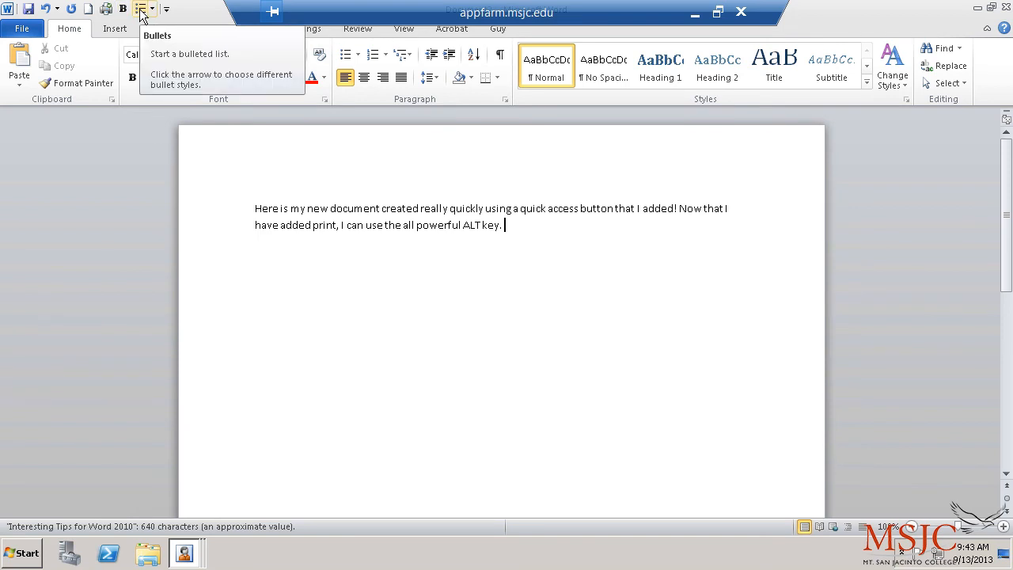
Step: Minimize the ribbon to tab names only and click back into the text
click(988, 29)
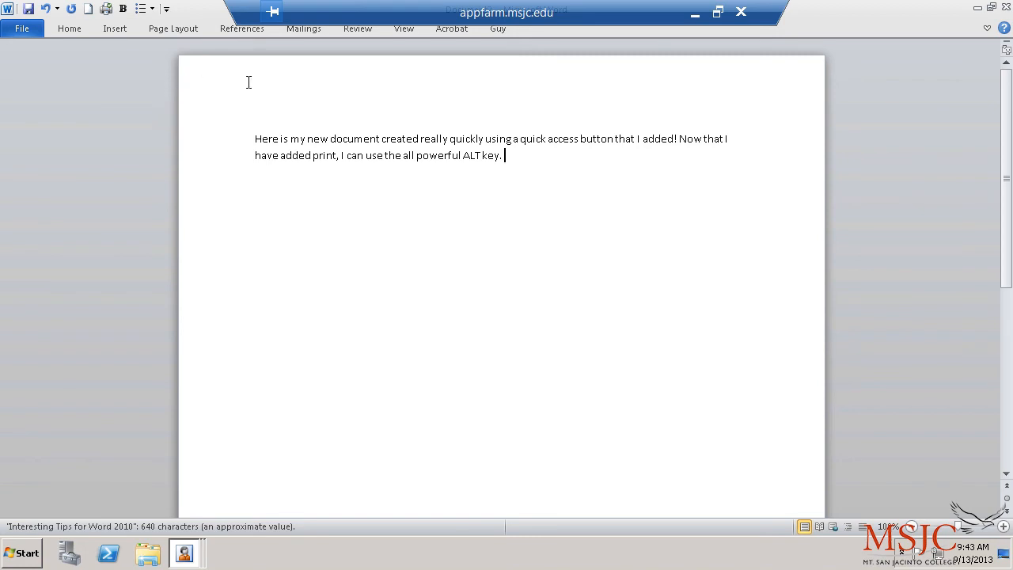
click(356, 274)
Step: Switch between the Tips document and Document2 using View > Switch Windows
click(404, 29)
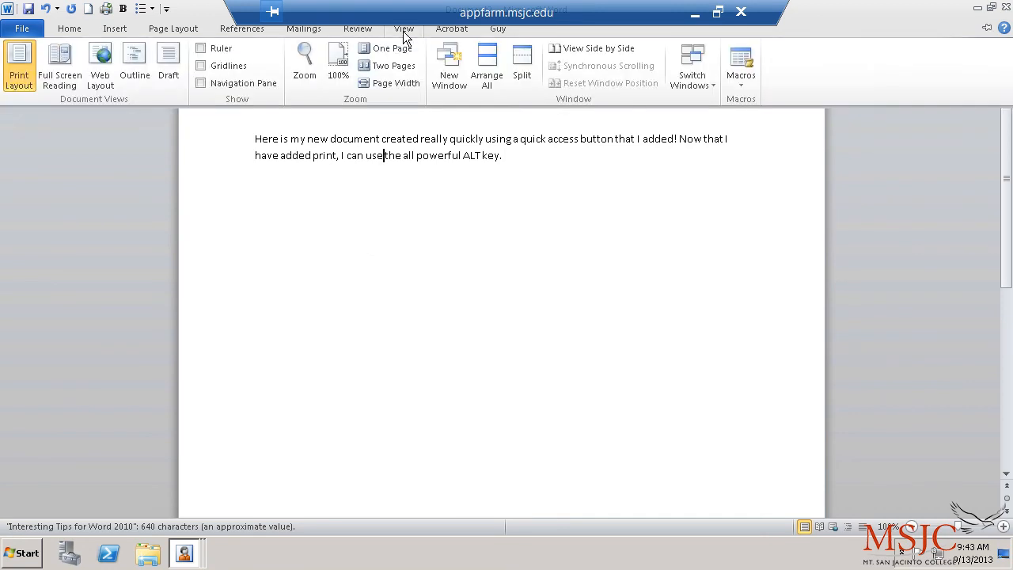
click(673, 76)
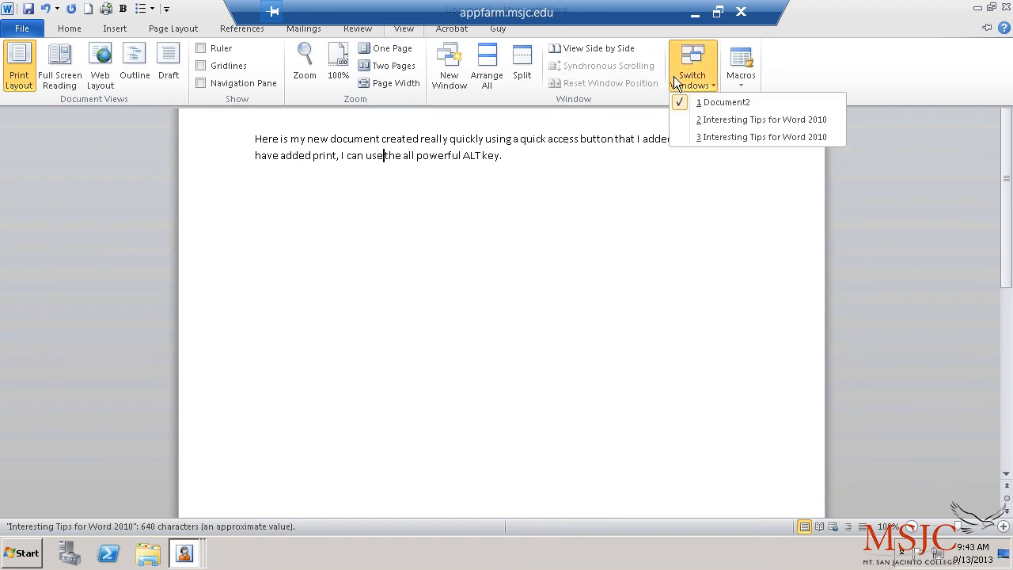
click(703, 119)
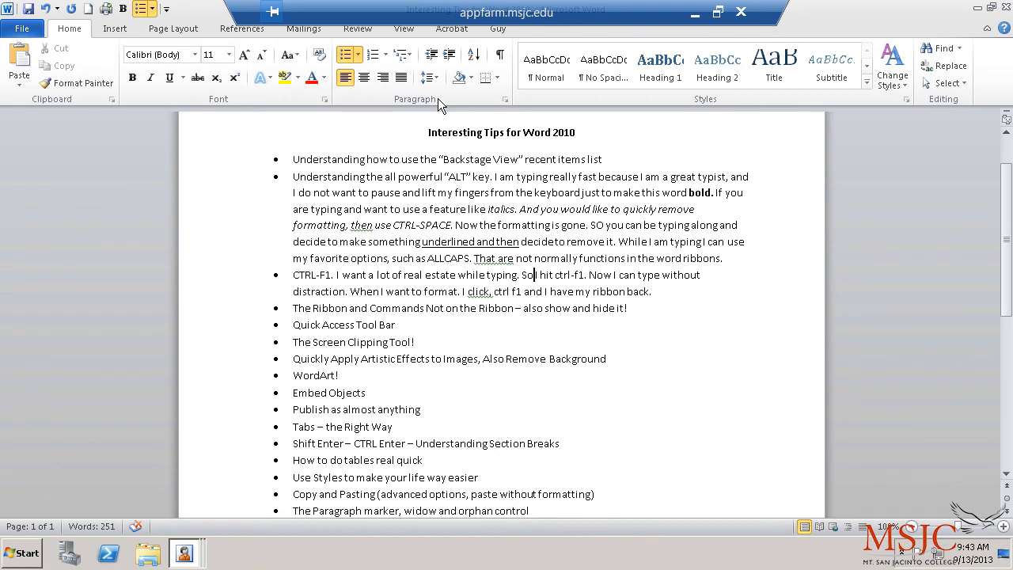
click(404, 30)
click(693, 80)
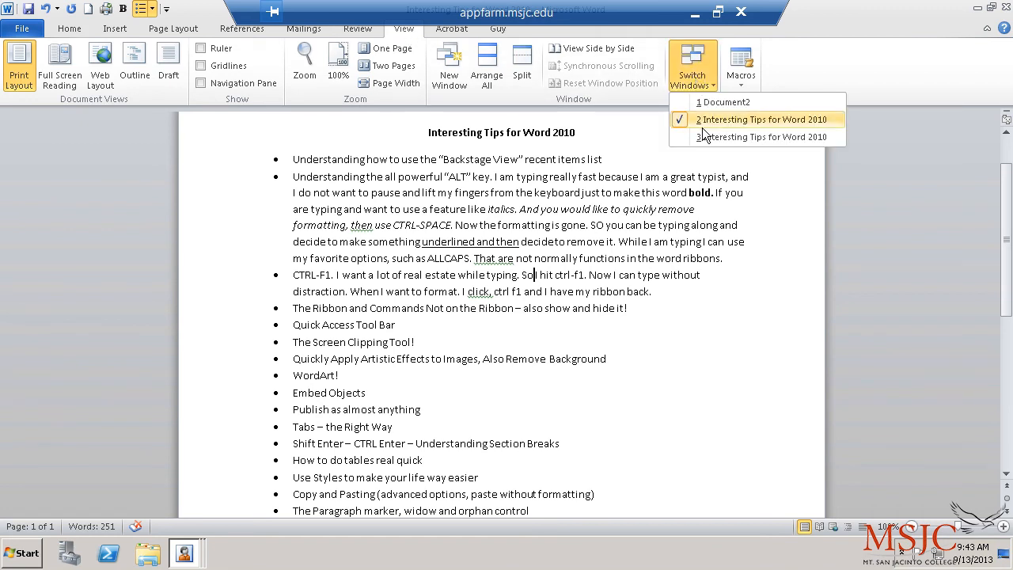
click(704, 103)
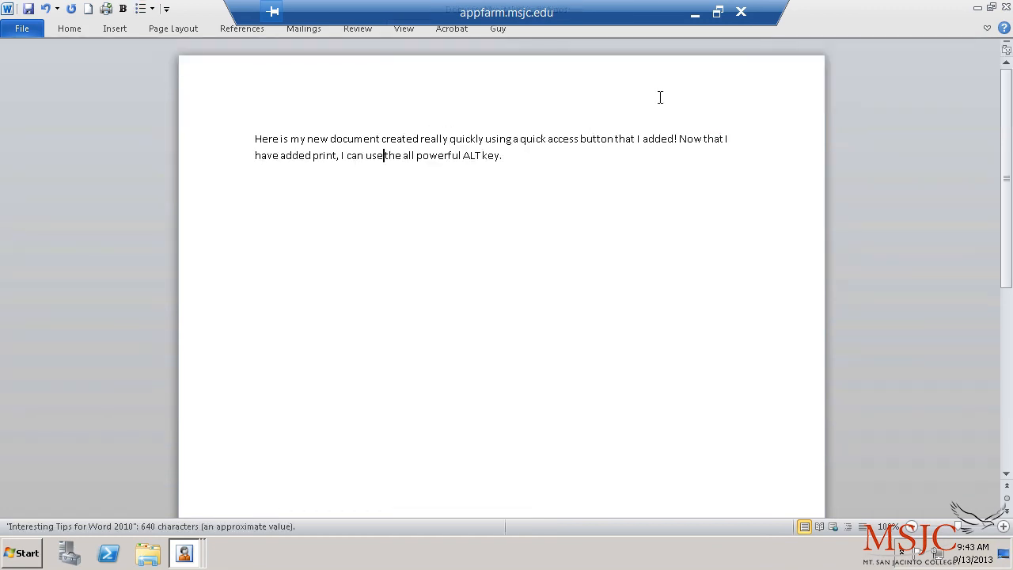
click(412, 28)
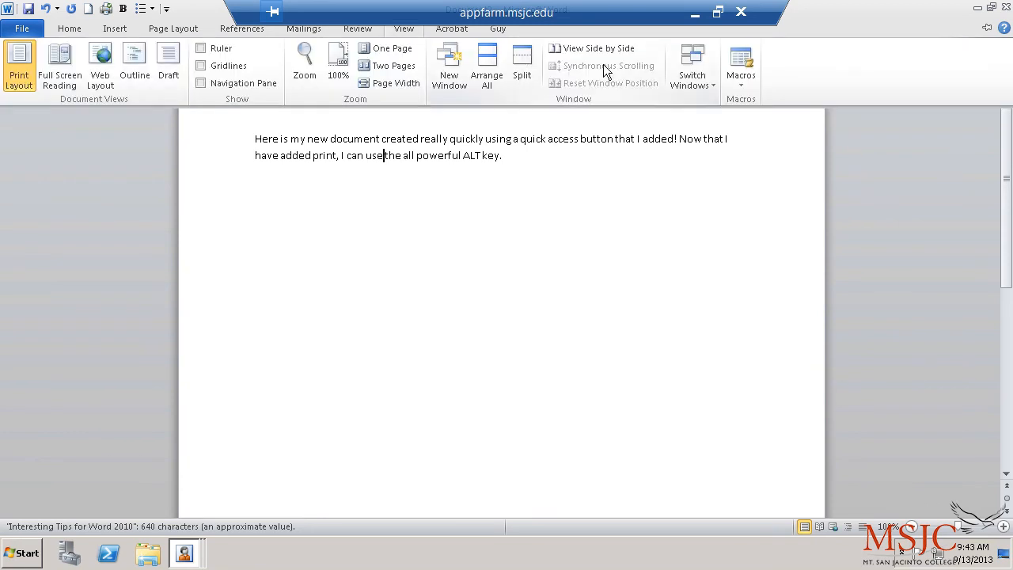
click(686, 80)
click(687, 80)
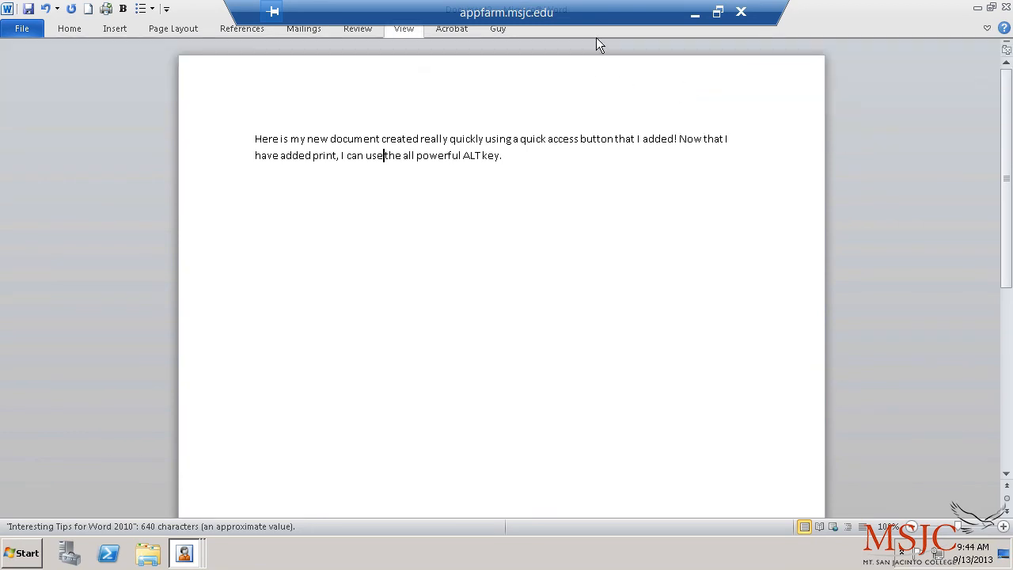
Step: Arrange All, close the duplicate Tips window, and arrange again to stack both documents
click(404, 28)
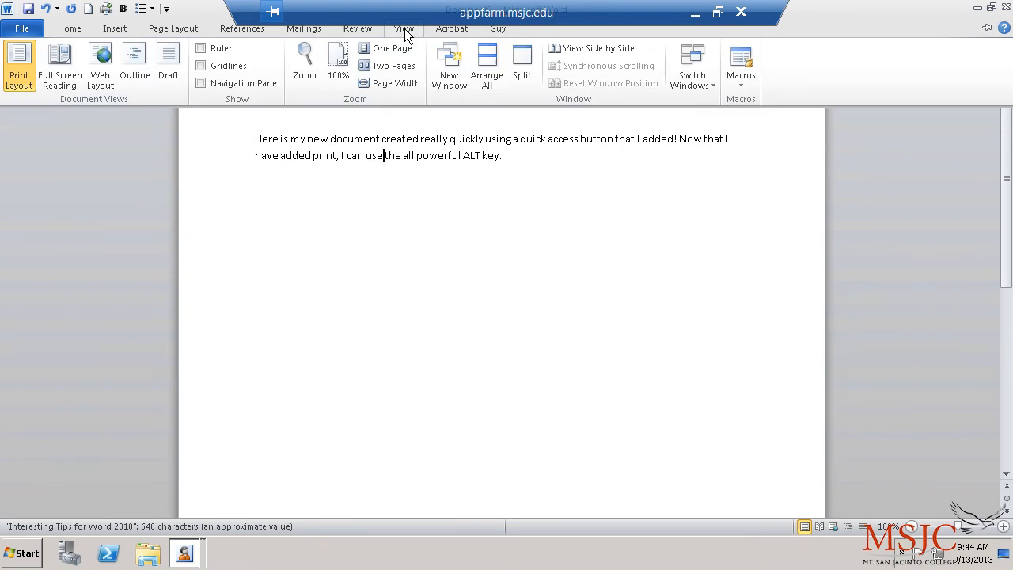
click(489, 75)
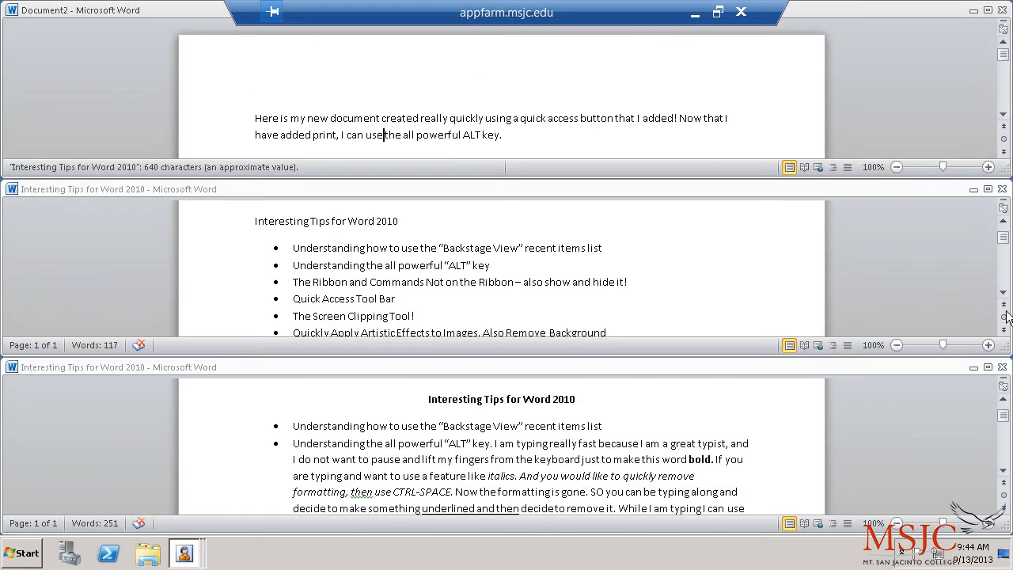
click(1003, 190)
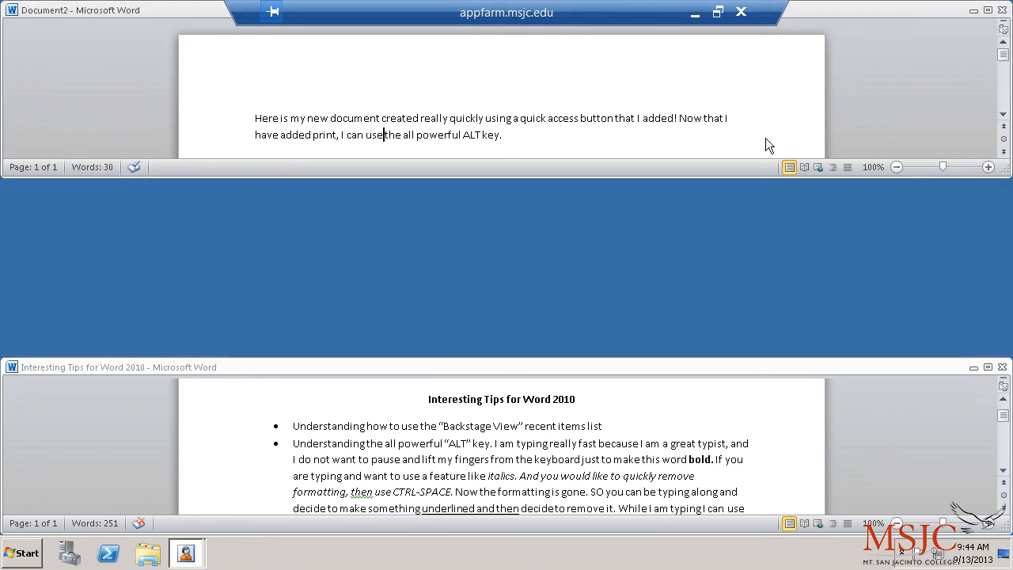
click(475, 369)
drag(475, 369, 467, 233)
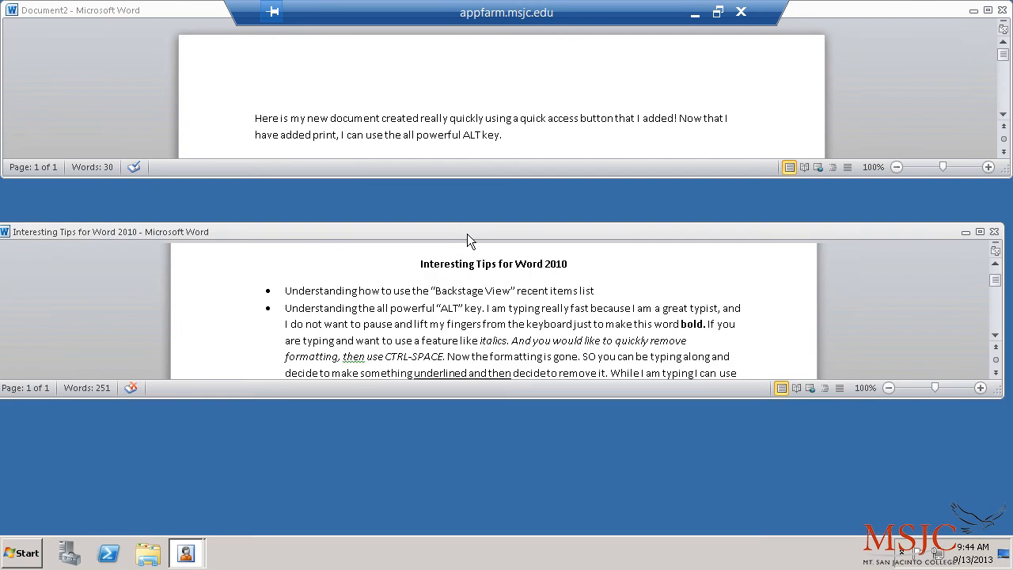
click(982, 231)
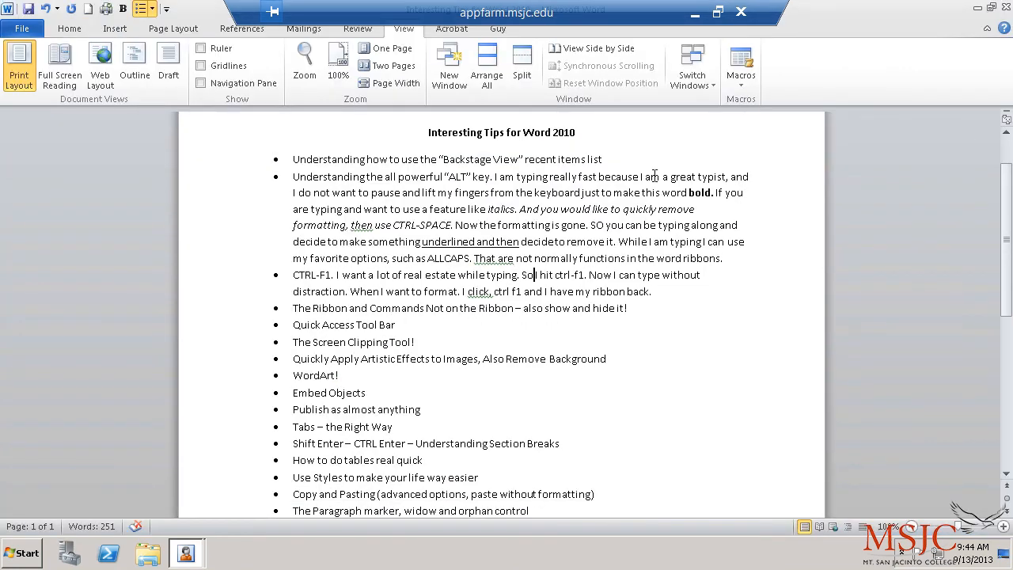
click(488, 79)
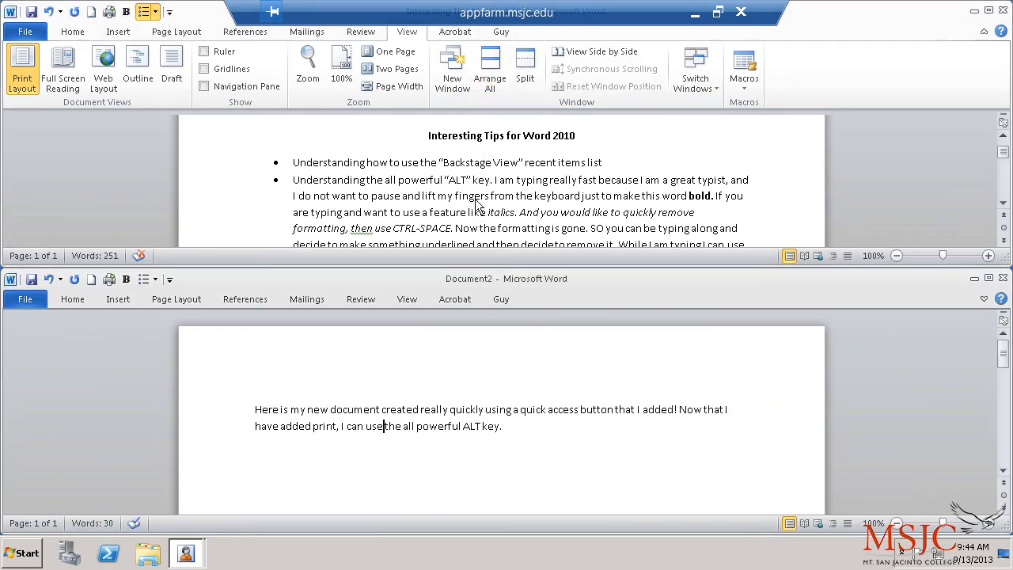
click(496, 79)
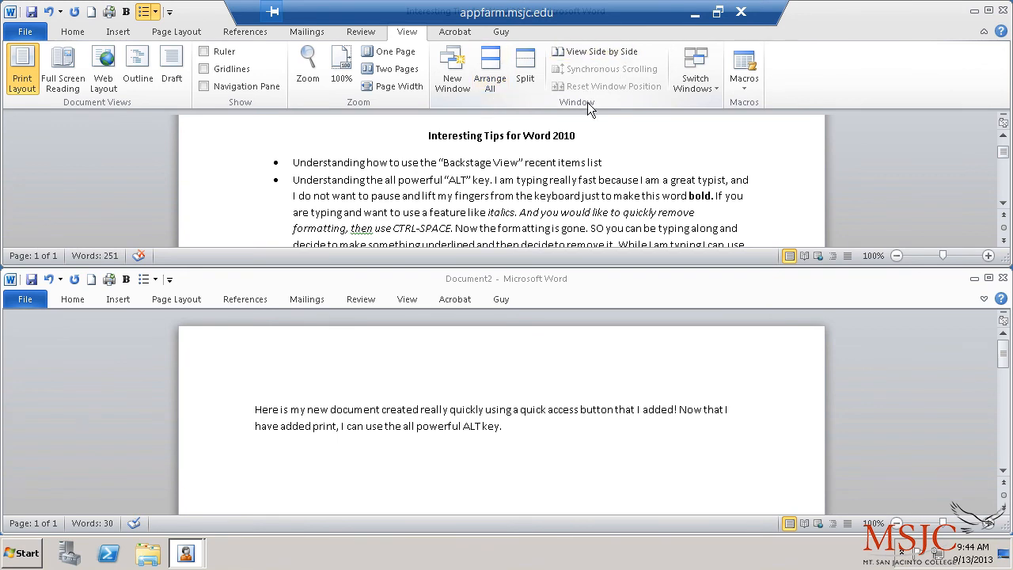
Step: View the Tips document and Document2 side by side with synchronized scrolling
click(586, 52)
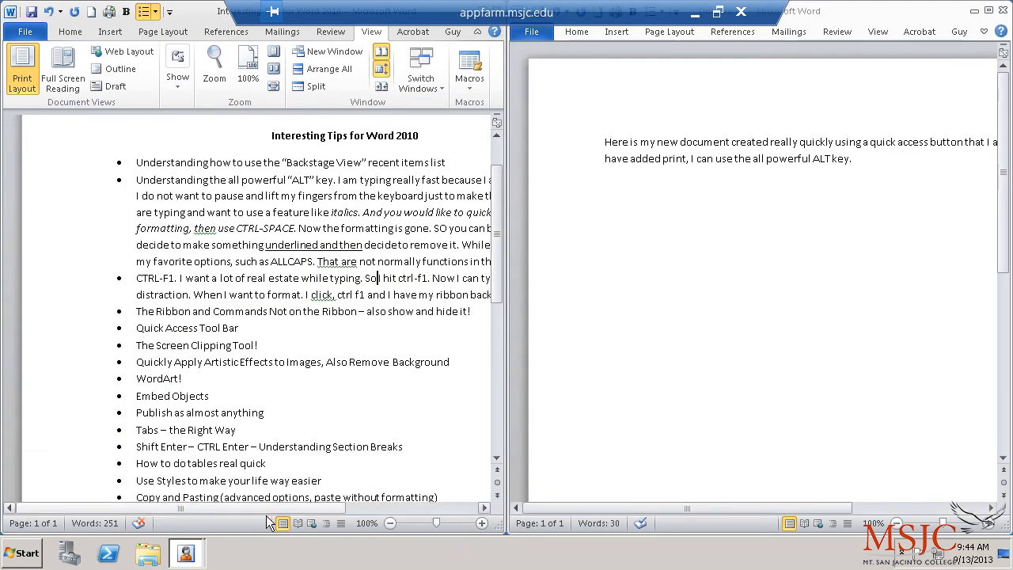
drag(269, 516, 316, 508)
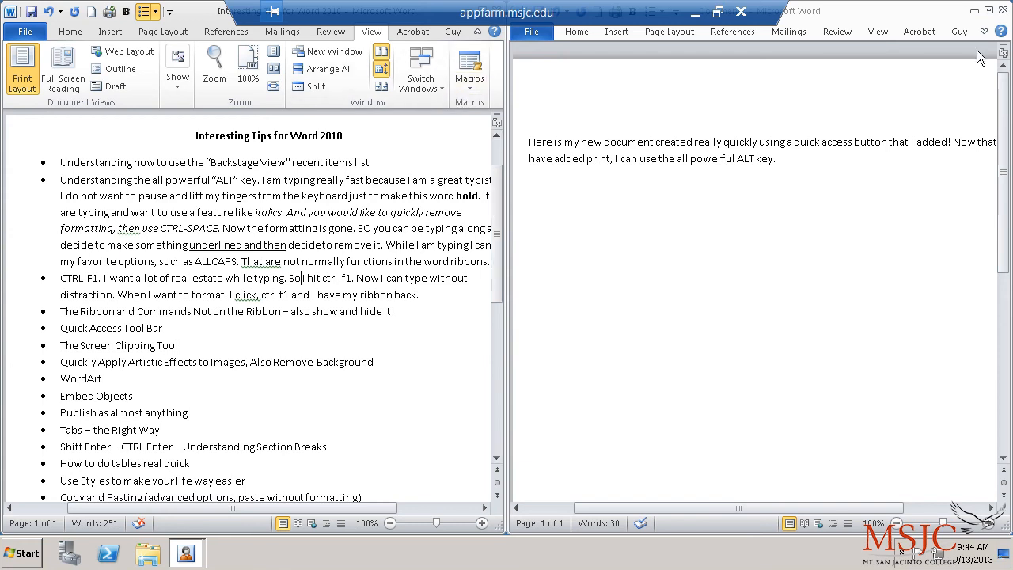
click(990, 11)
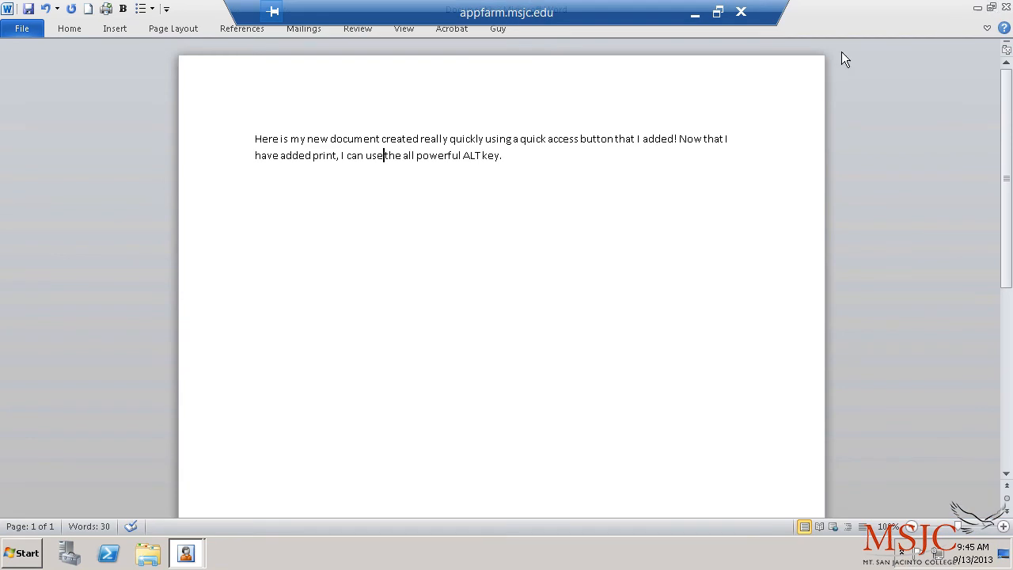
click(391, 29)
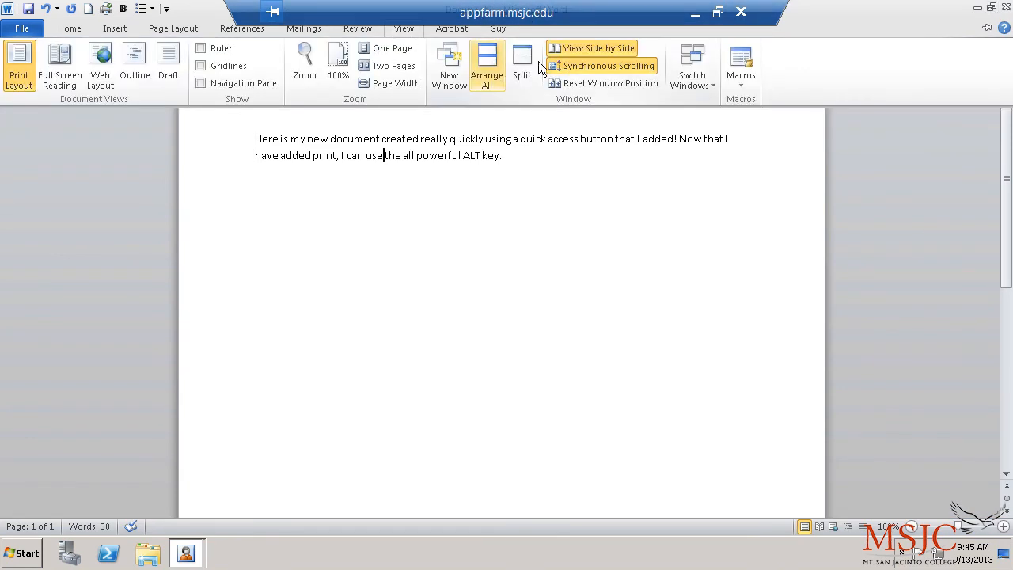
click(566, 50)
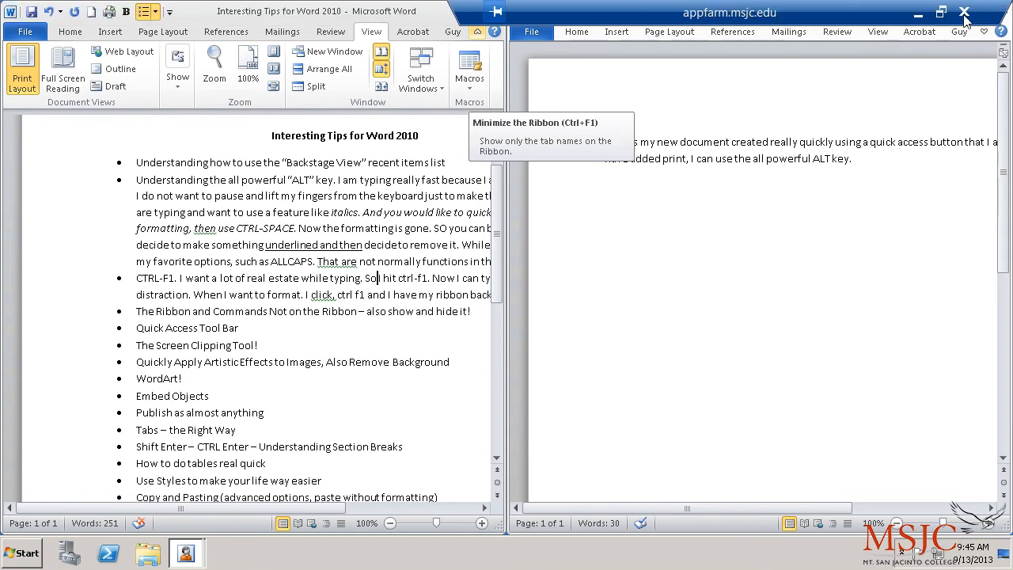
Step: Maximize the Tips window, collapse its ribbon, then minimize it
drag(414, 18, 426, 88)
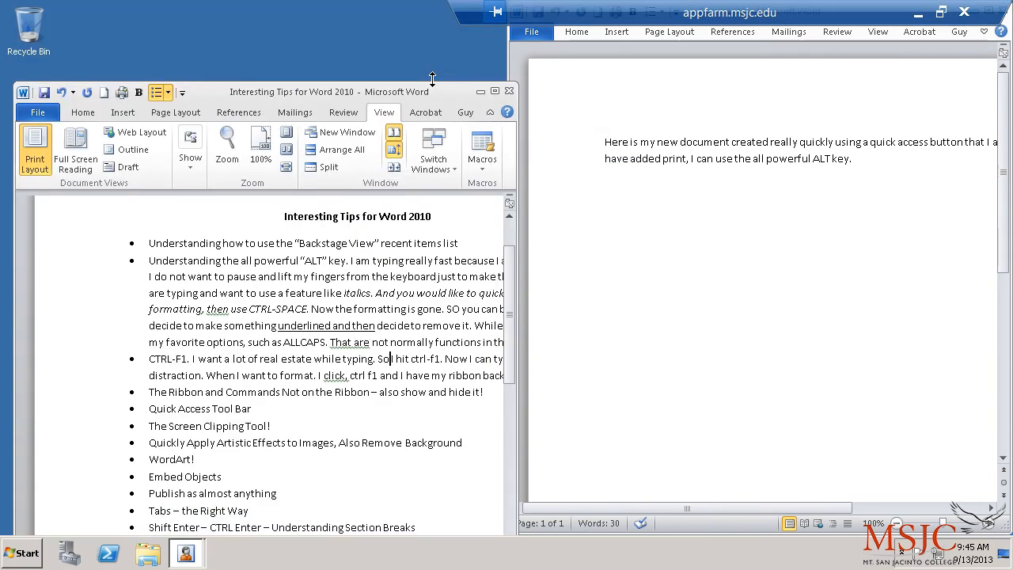
click(492, 92)
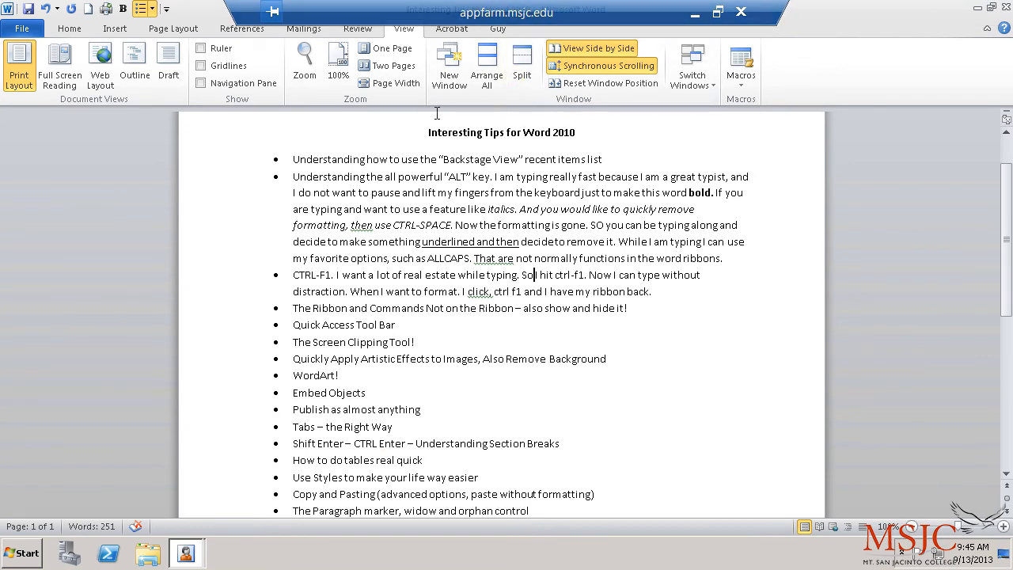
click(433, 193)
click(987, 29)
scroll(450, 207, down, 2)
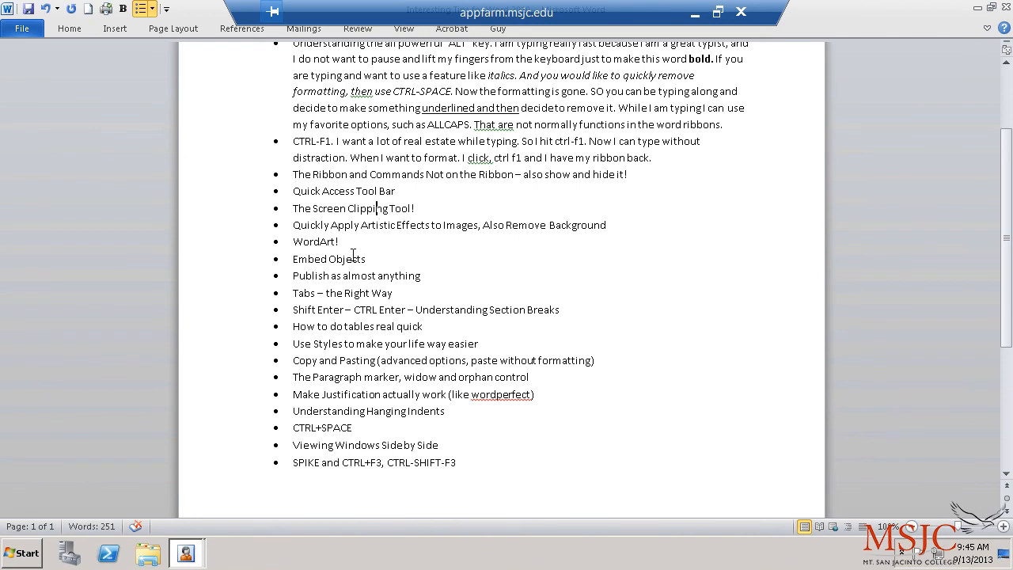
click(978, 9)
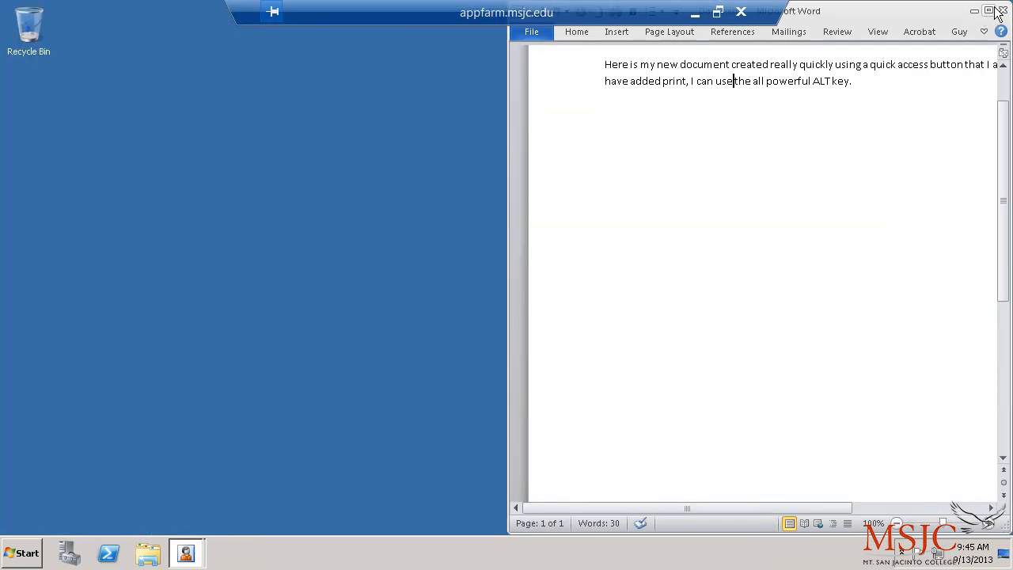
Step: Open the Acceptable Use Policy page maximized in Internet Explorer, then return to the Tips document
click(974, 10)
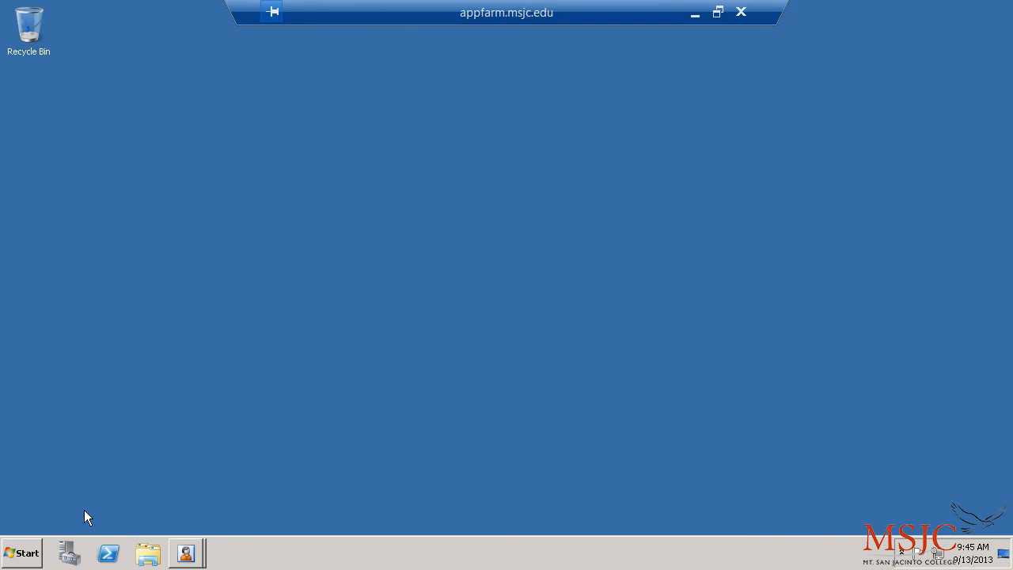
click(22, 553)
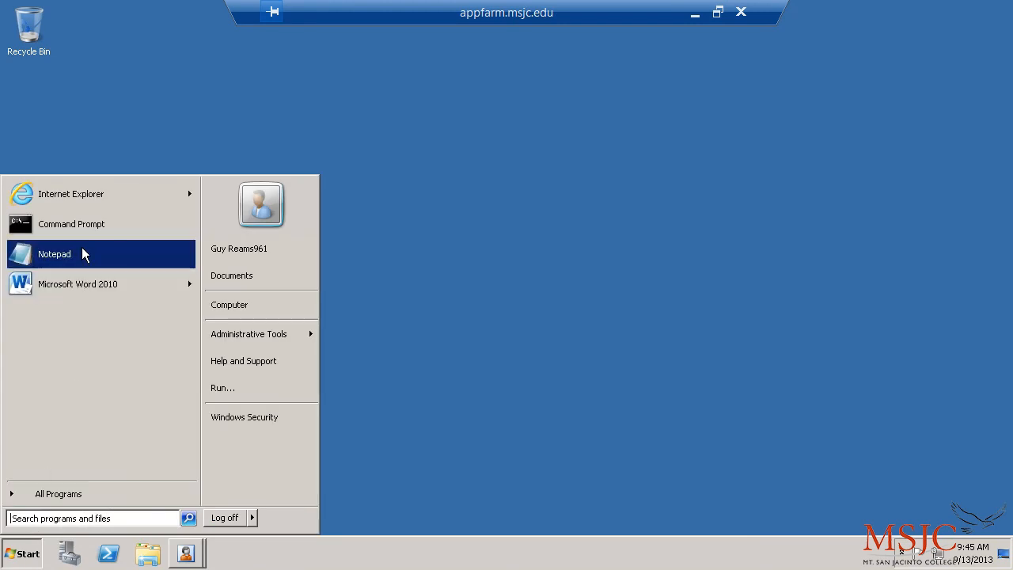
click(90, 203)
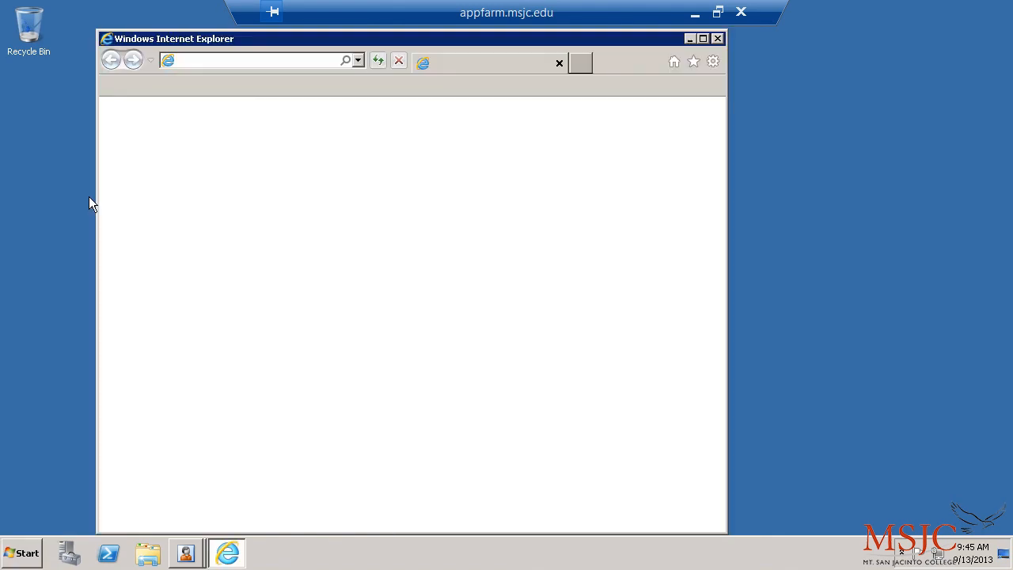
click(235, 60)
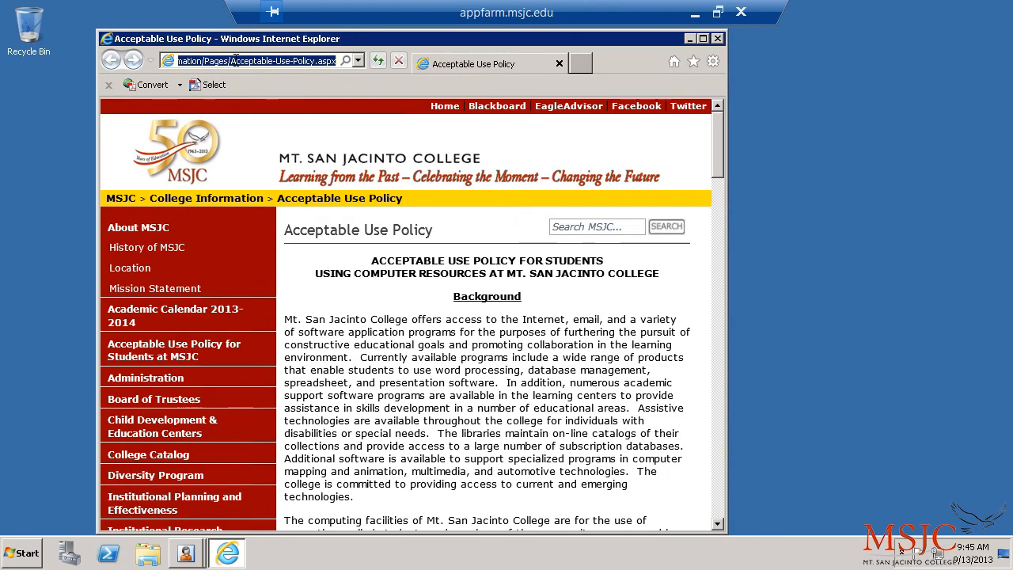
click(703, 38)
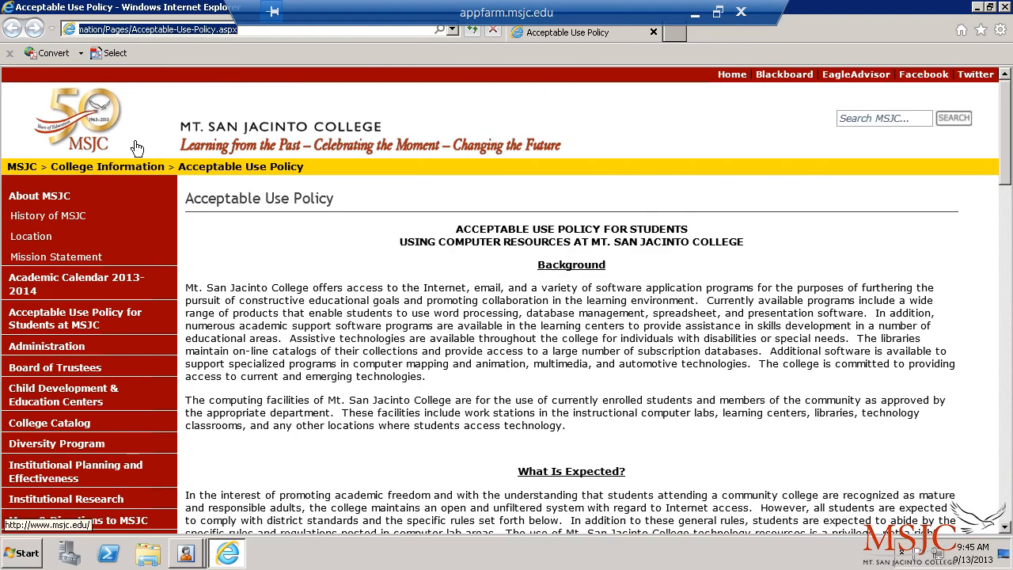
click(197, 562)
click(199, 499)
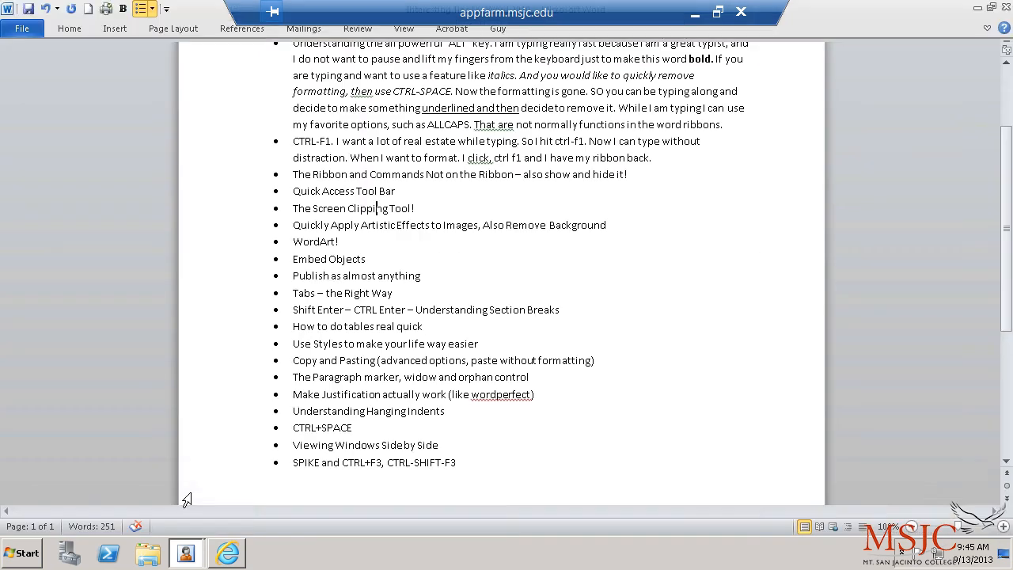
Step: Append '. Gee I would really like to have an image right here that I see on my computer' to the Screen Clipping Tool! bullet
click(454, 202)
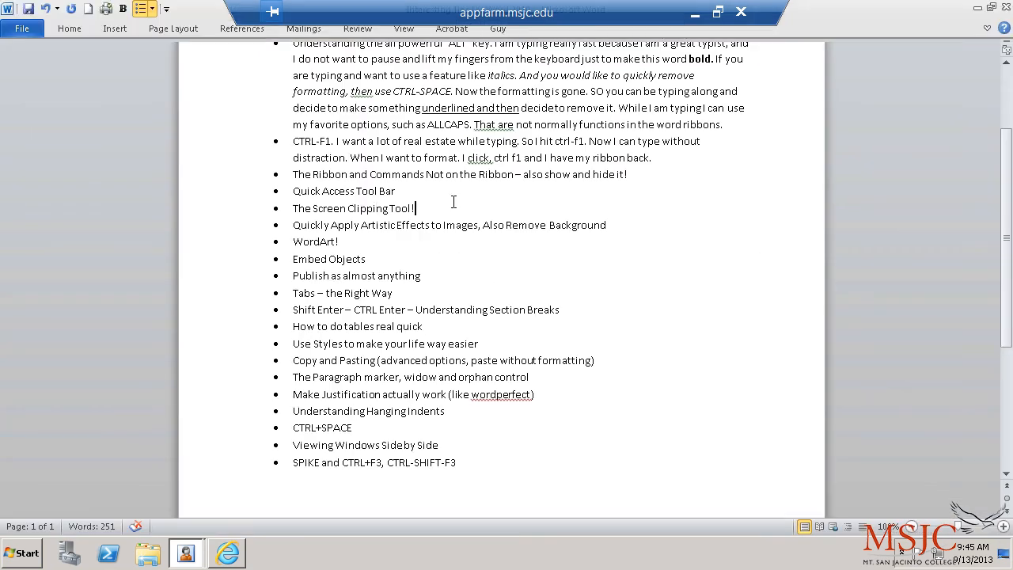
text(. Gee I would really like to have an image right here that I see)
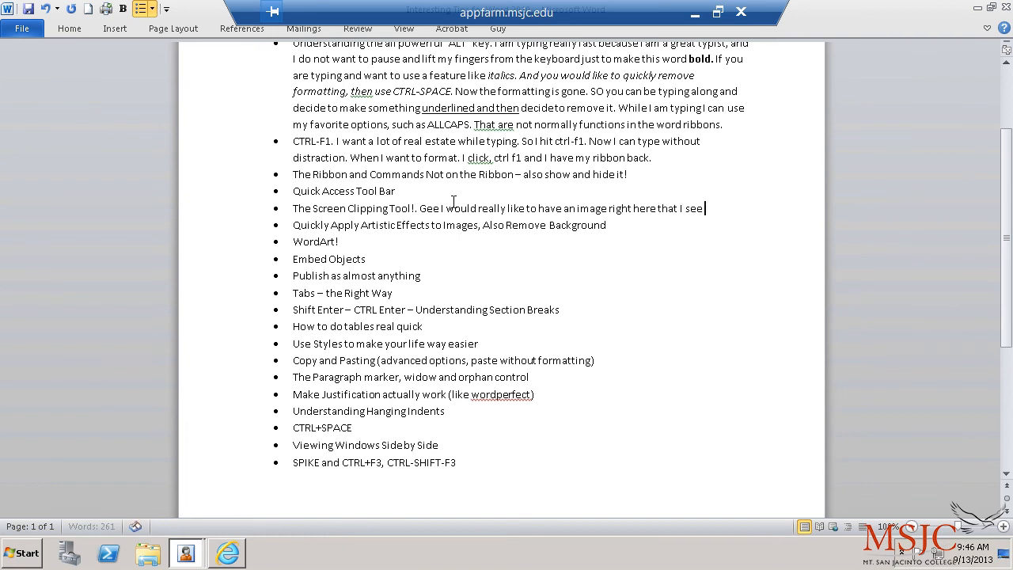
text( on my computer.)
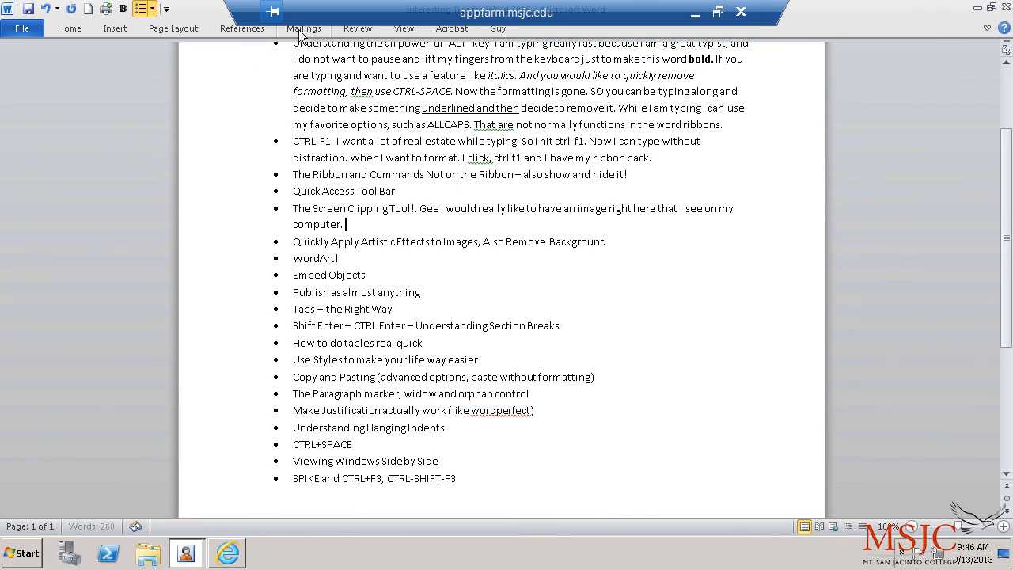
click(403, 30)
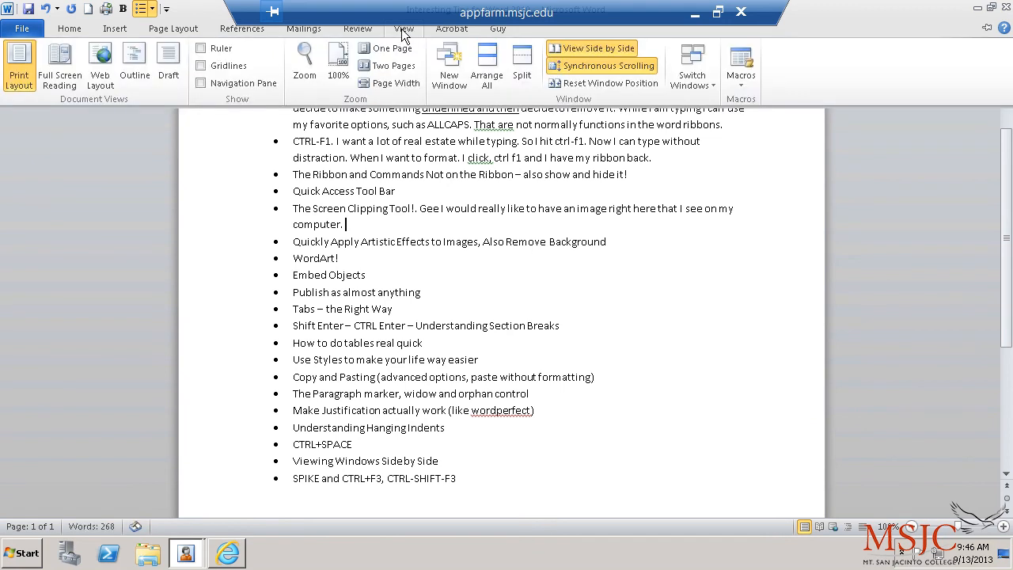
click(373, 29)
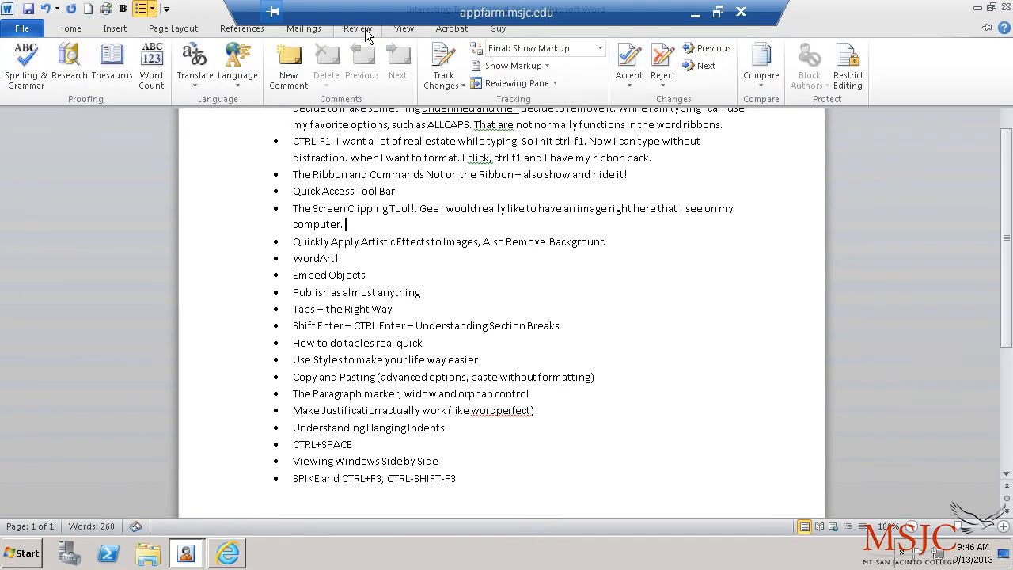
click(313, 28)
double_click(260, 29)
click(241, 29)
click(174, 28)
click(154, 30)
click(130, 27)
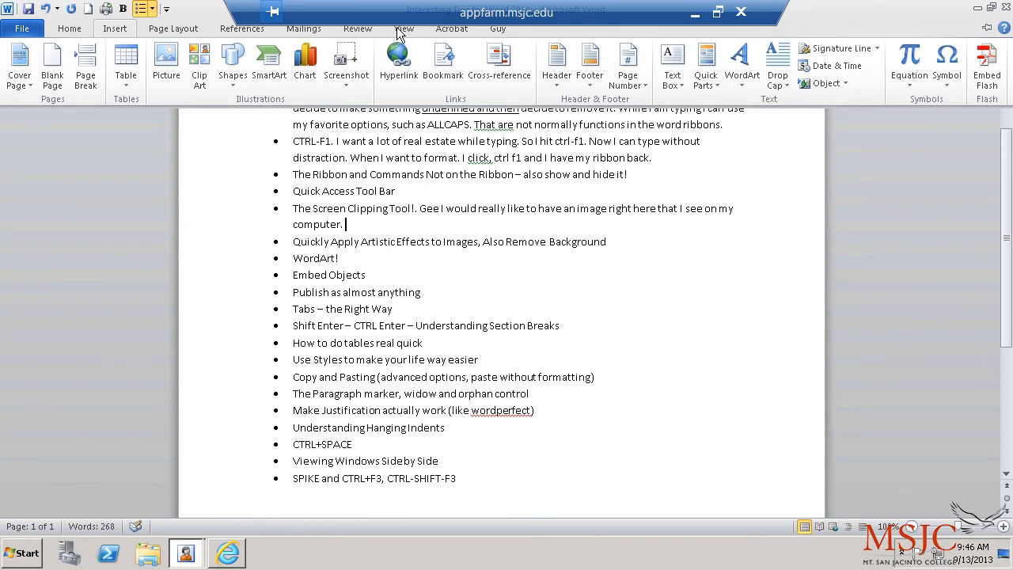
click(357, 29)
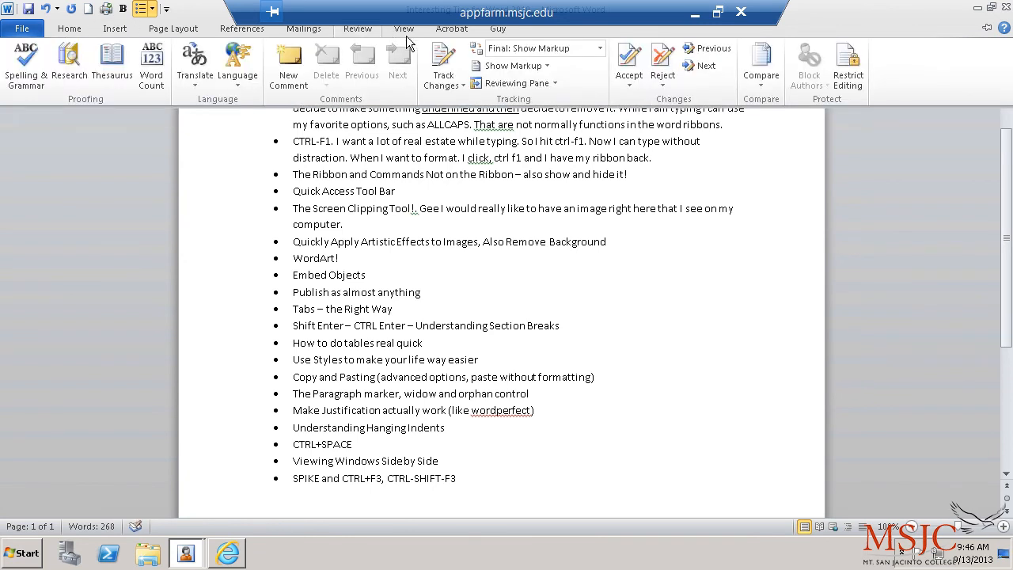
click(71, 29)
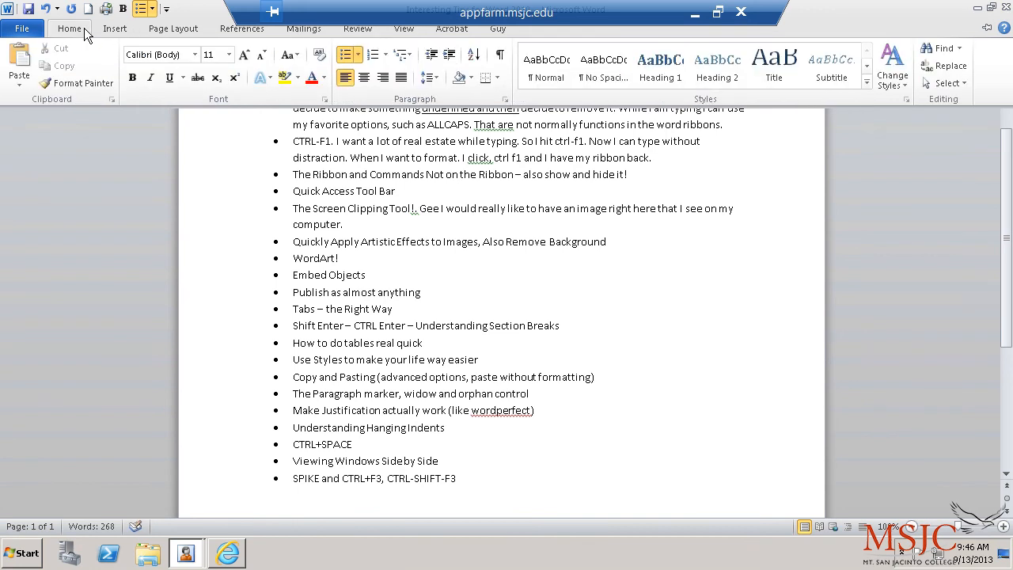
click(111, 30)
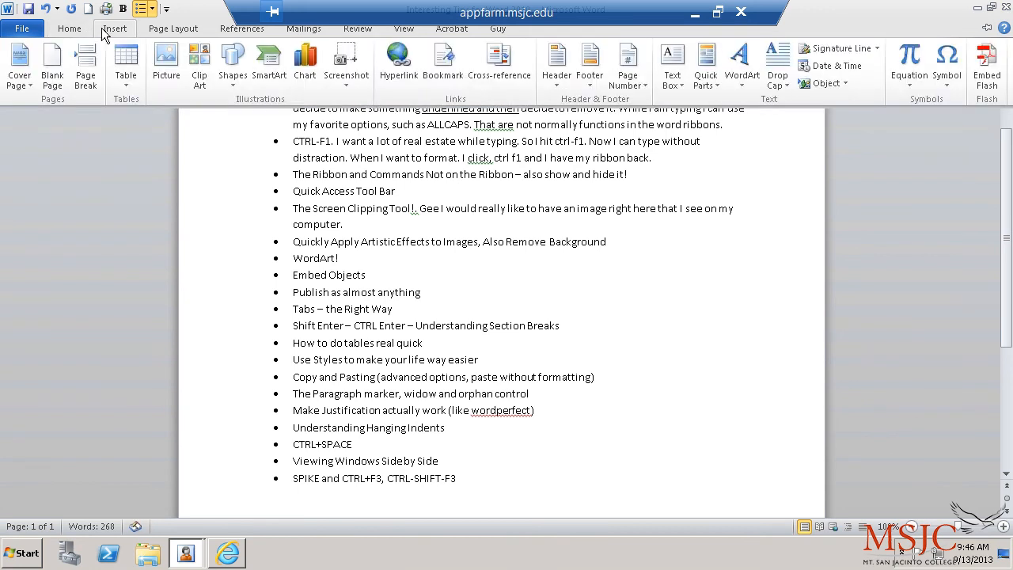
click(181, 31)
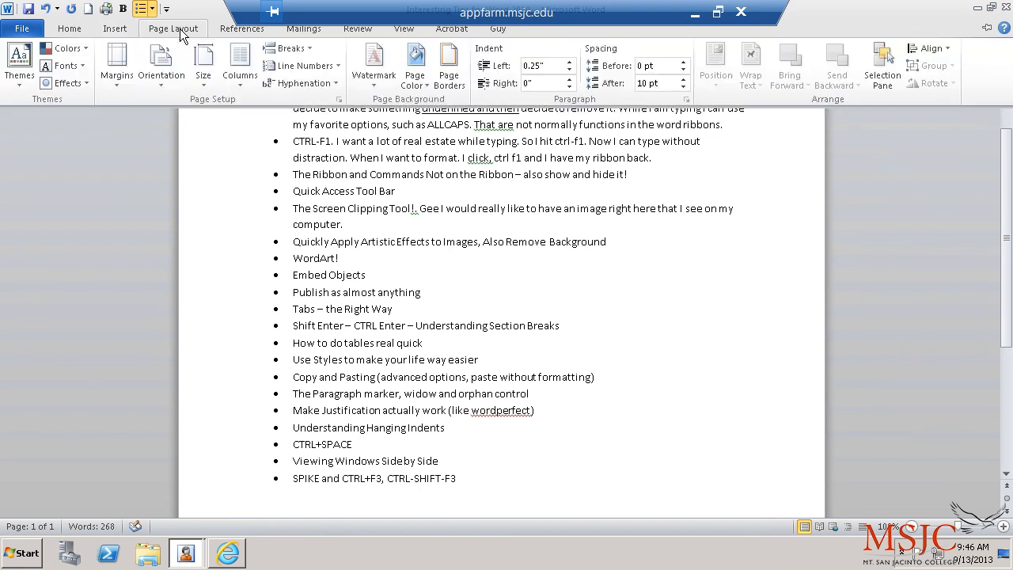
click(253, 36)
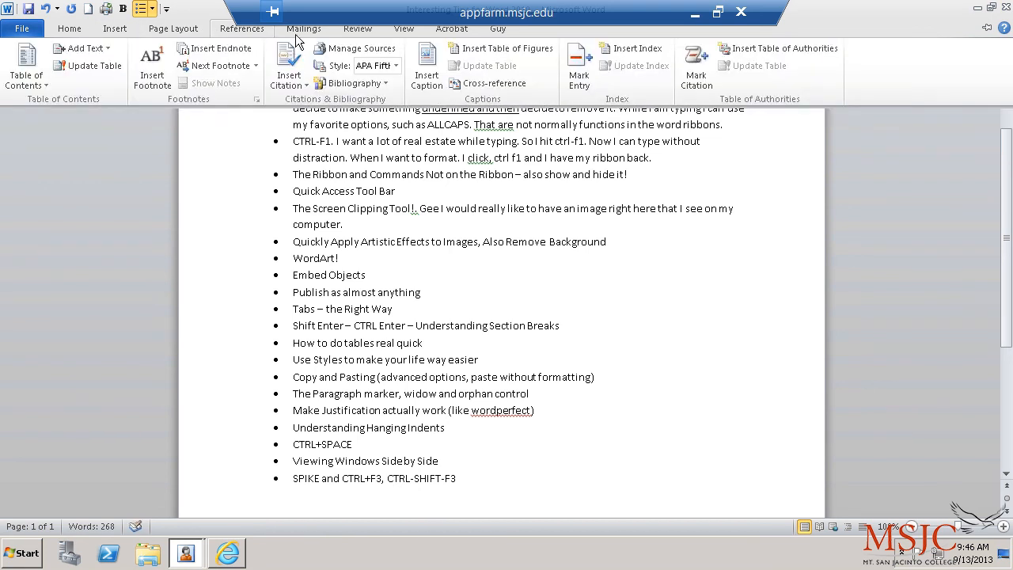
click(366, 31)
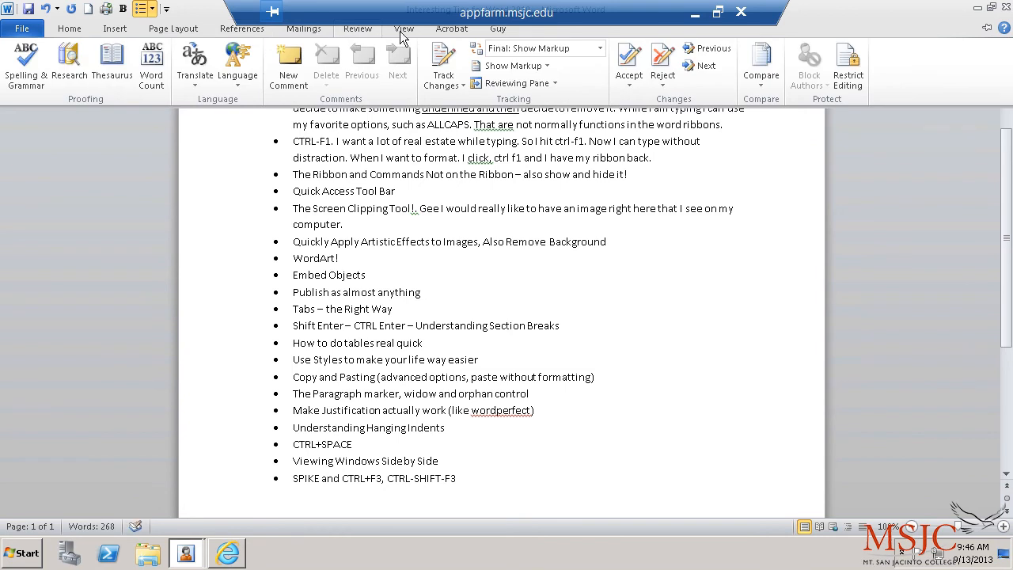
click(407, 30)
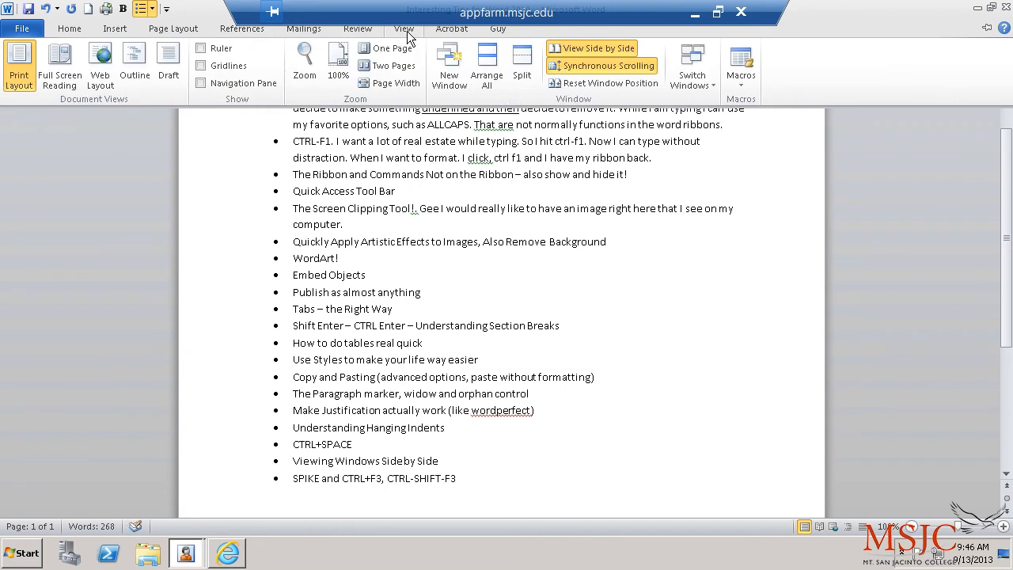
click(449, 31)
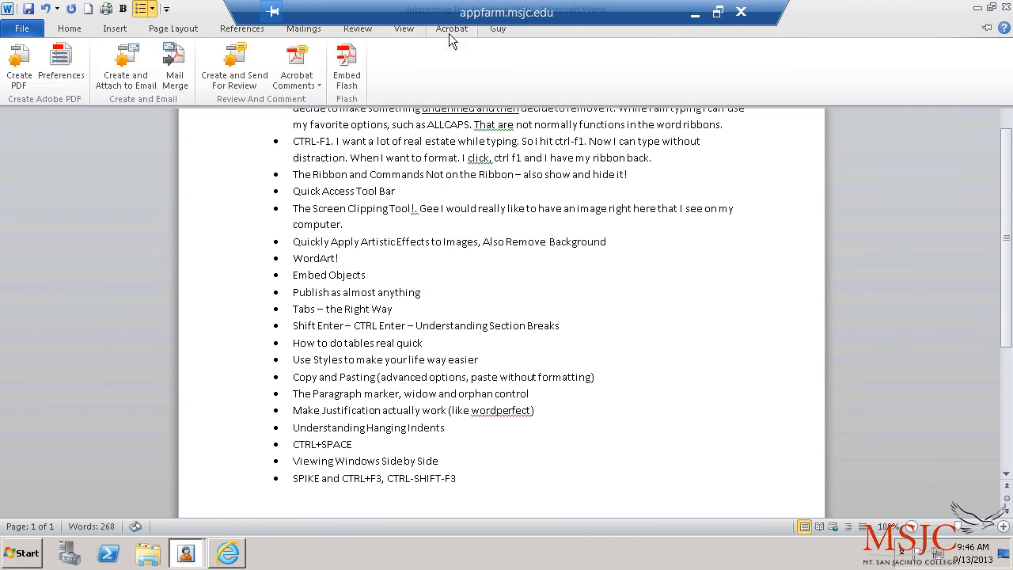
click(496, 32)
click(358, 29)
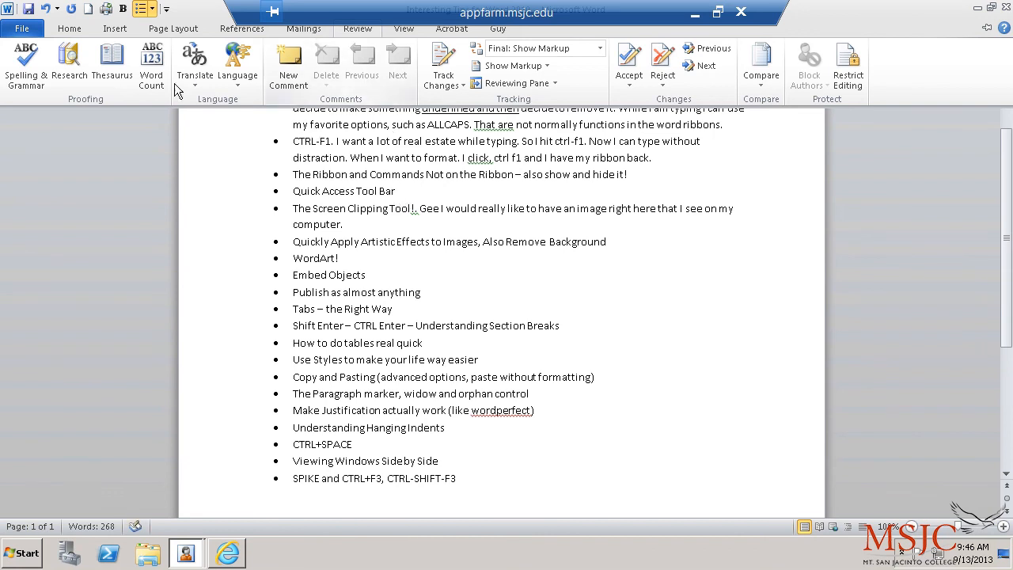
click(82, 28)
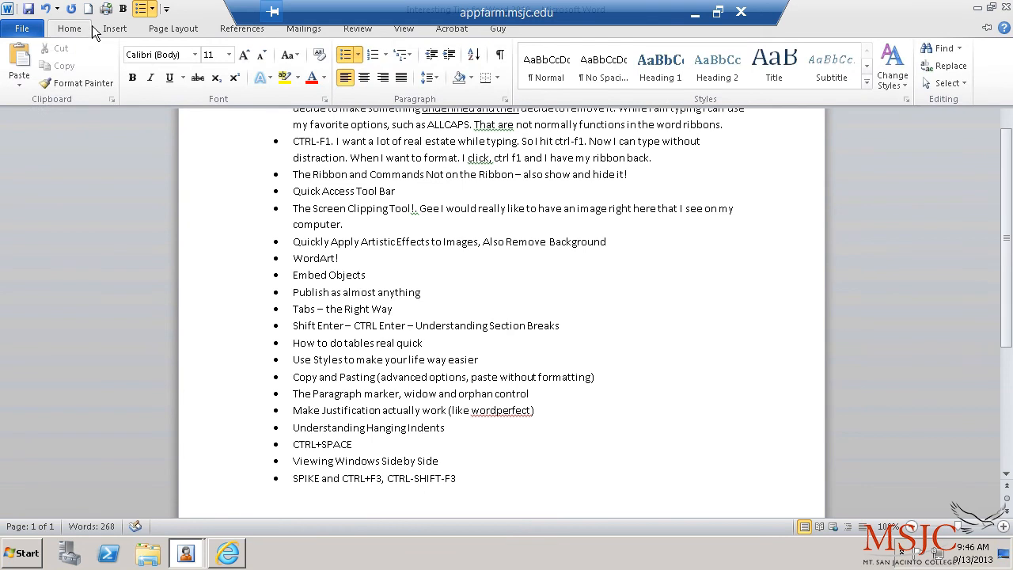
click(95, 29)
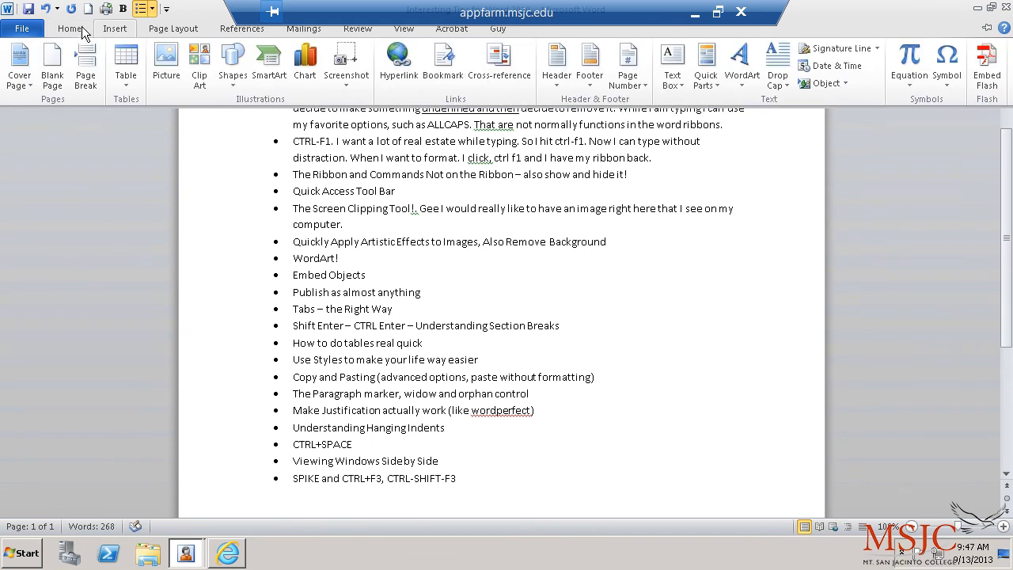
click(73, 29)
click(1005, 29)
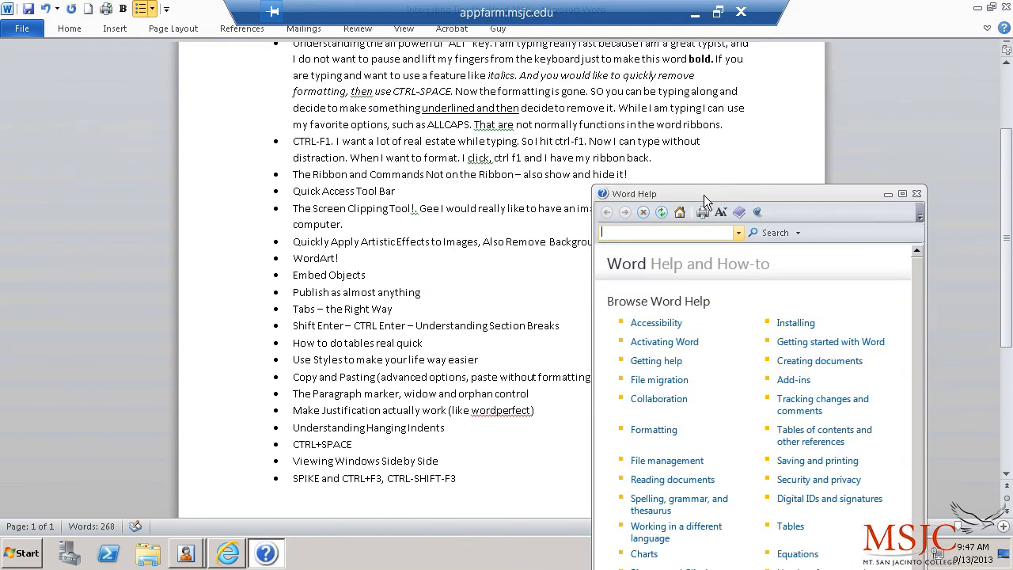
text(screen clipping tool)
key(Return)
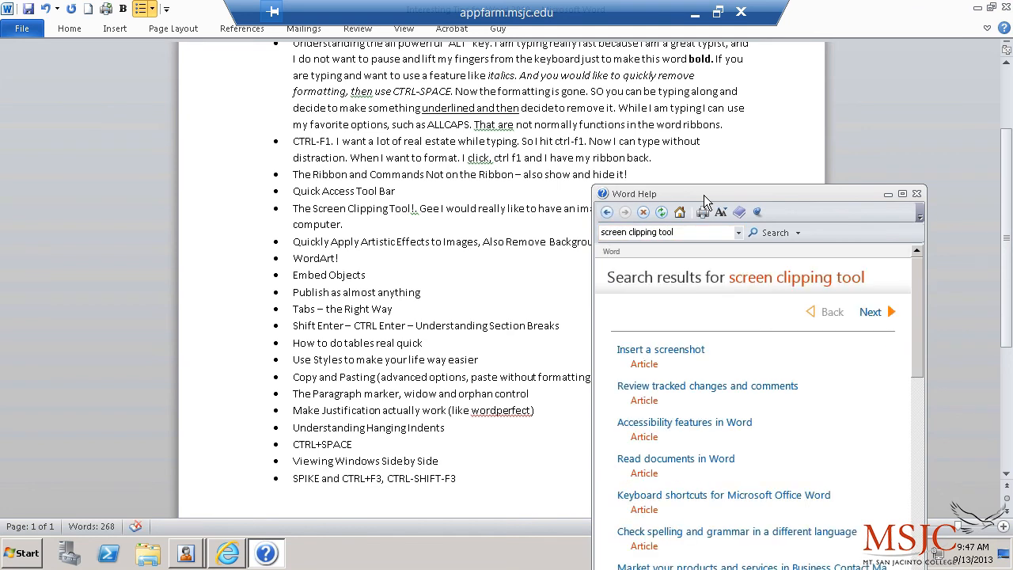
drag(704, 195, 670, 89)
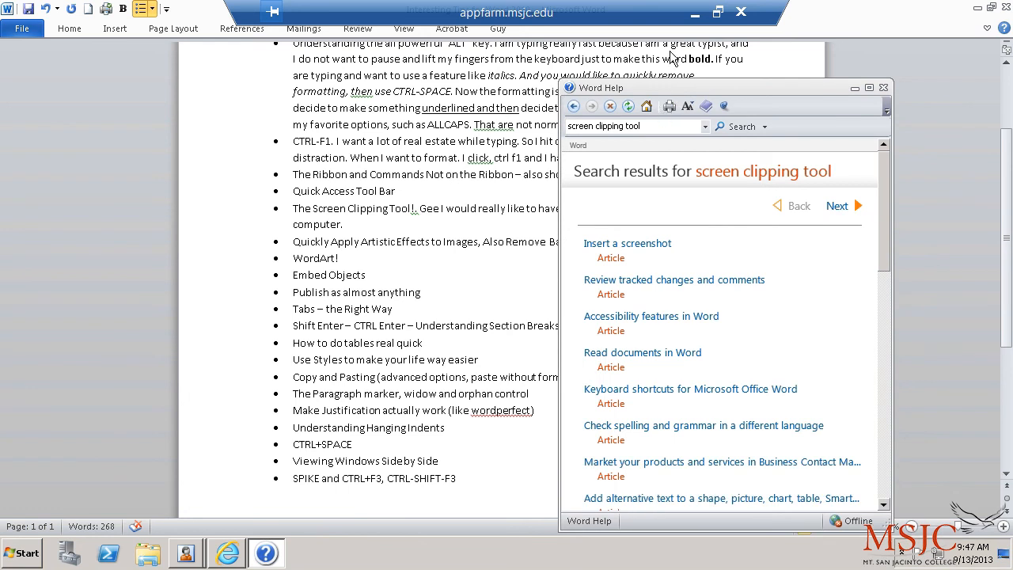
click(628, 246)
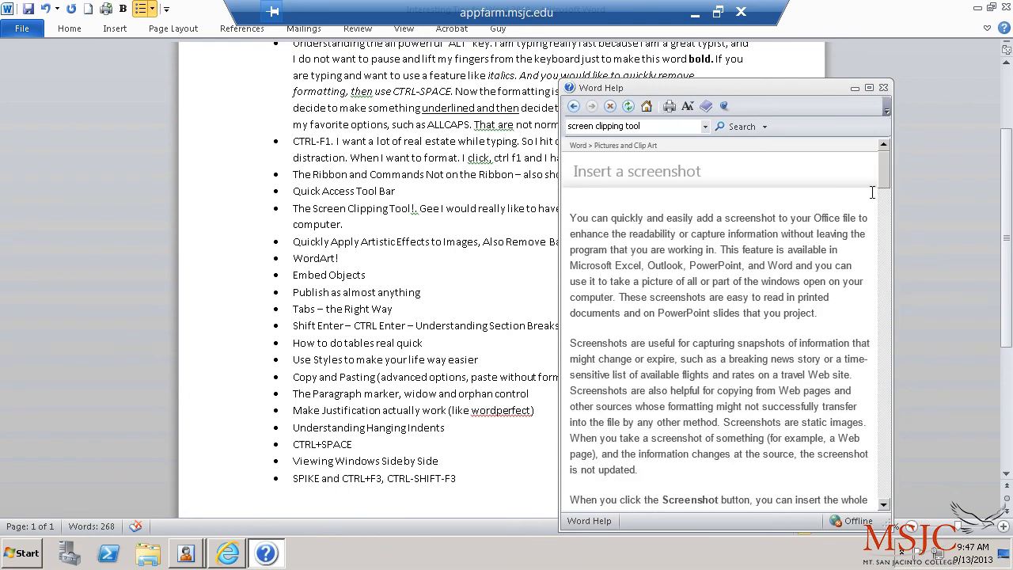
drag(886, 180, 883, 222)
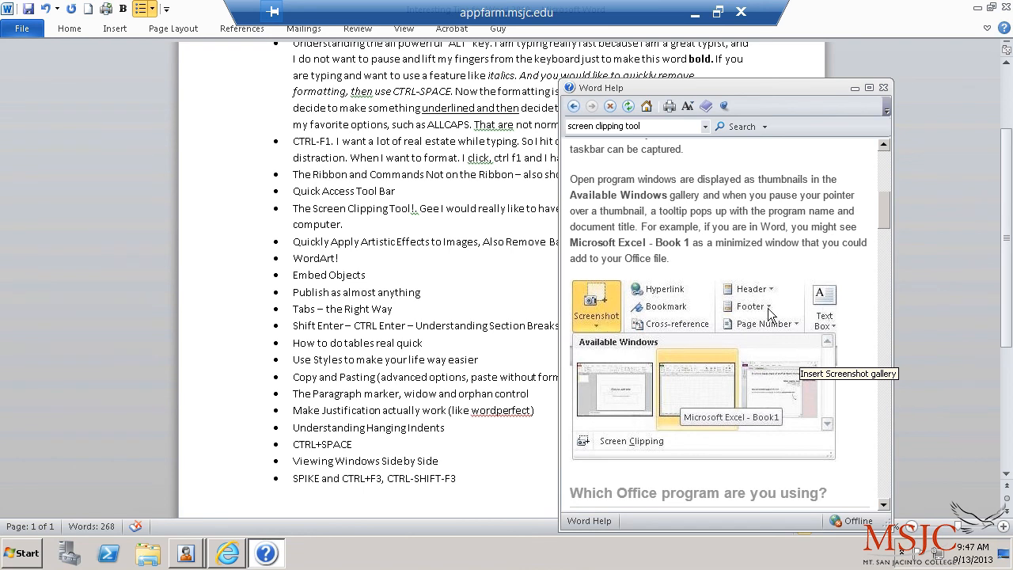
drag(888, 217, 884, 278)
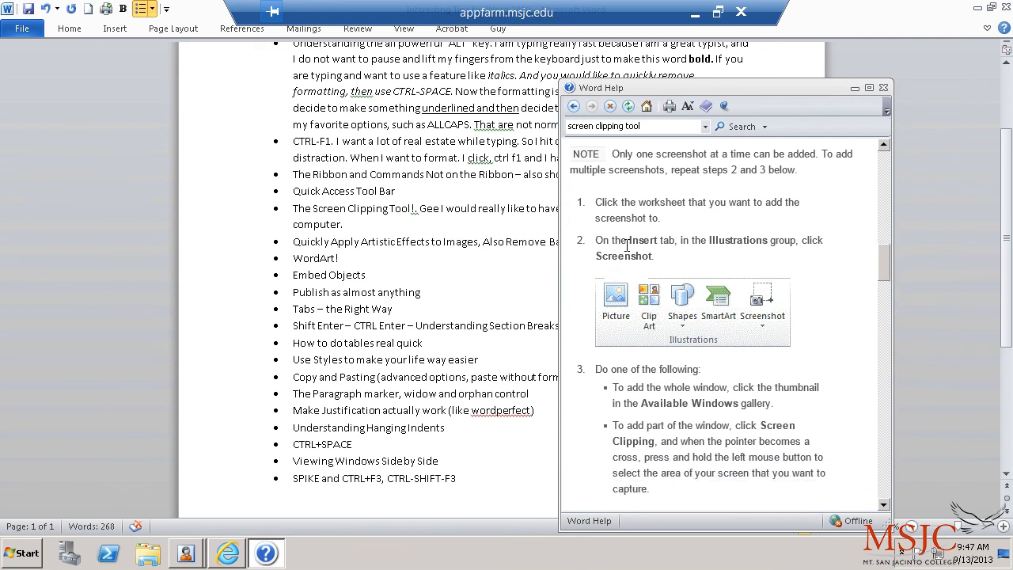
click(883, 87)
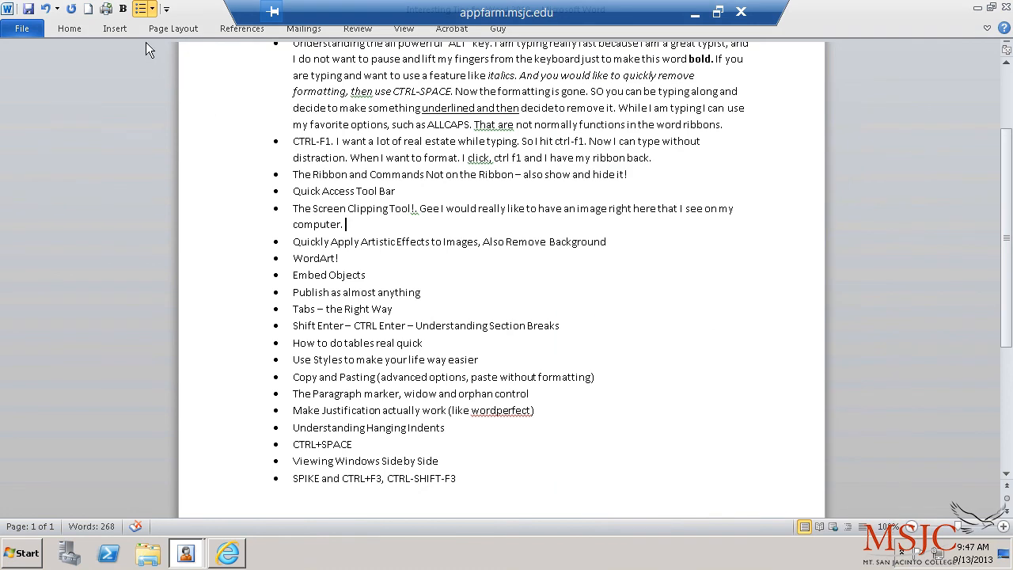
Step: Insert a Screen Clipping of the MSJC 50 logo from the college web page in Internet Explorer
click(116, 29)
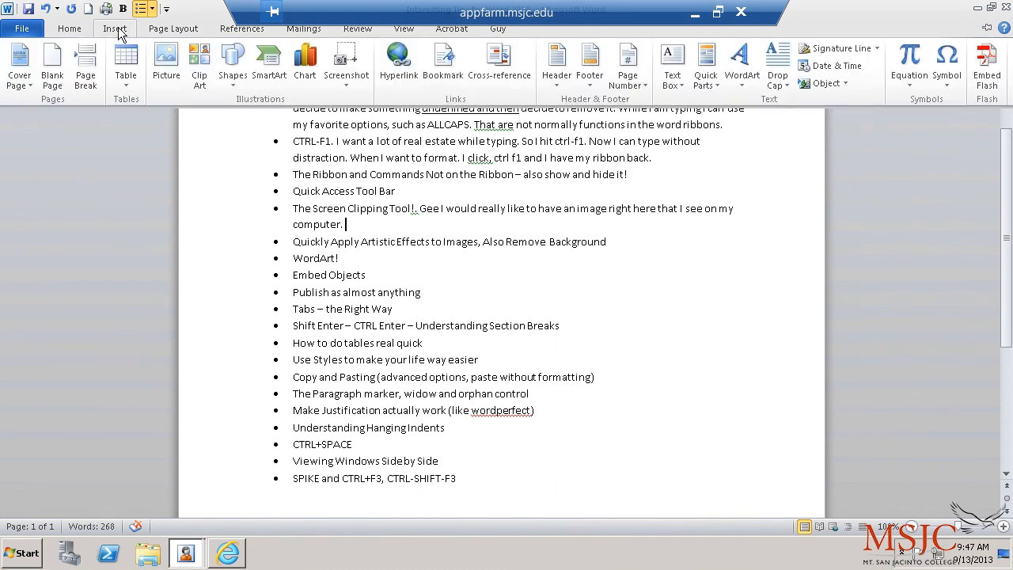
click(351, 79)
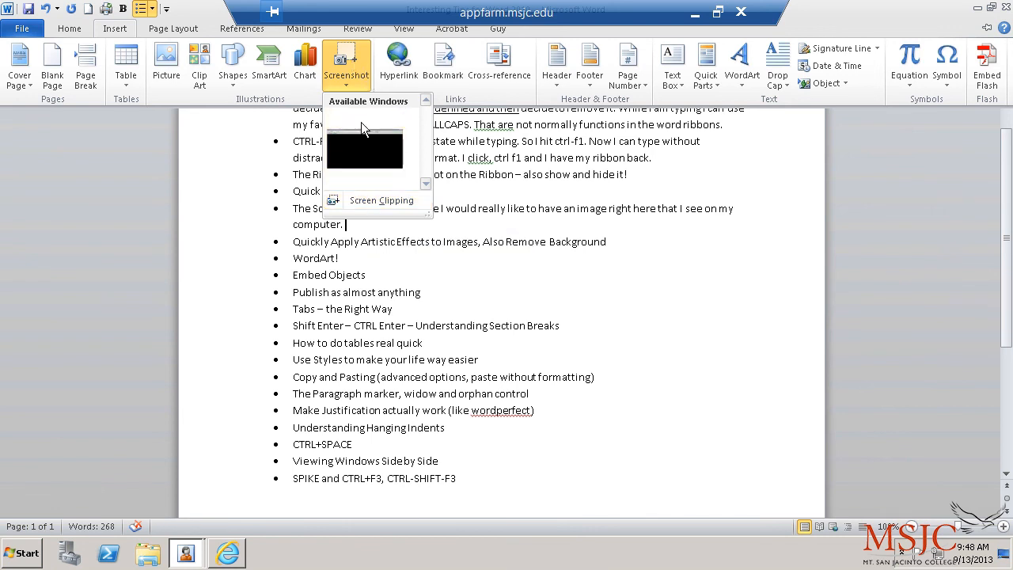
click(372, 200)
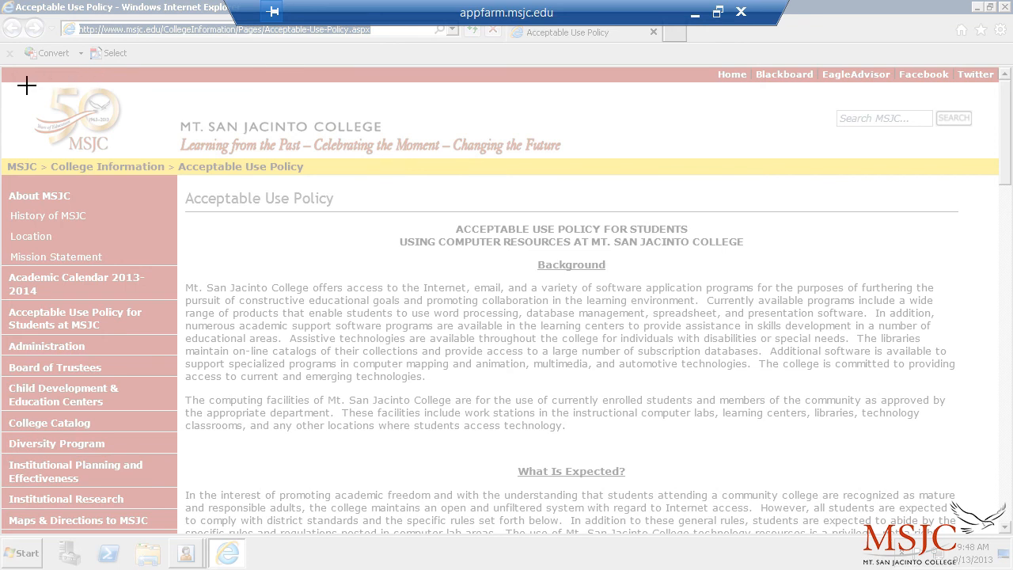
drag(28, 85, 137, 157)
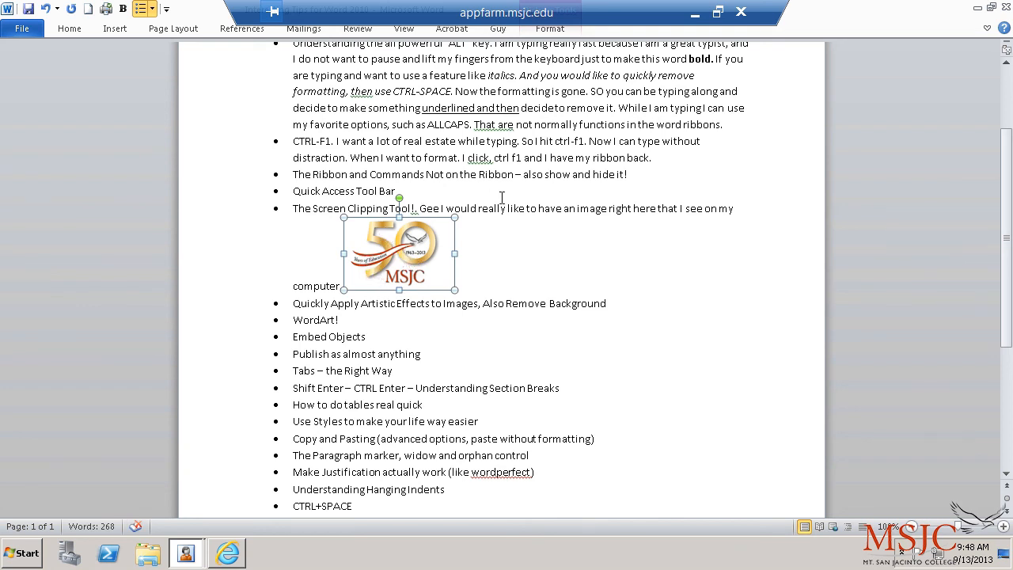
Step: Set the MSJC logo's wrapping to In Front of Text and drag it up over the list
click(540, 205)
click(744, 208)
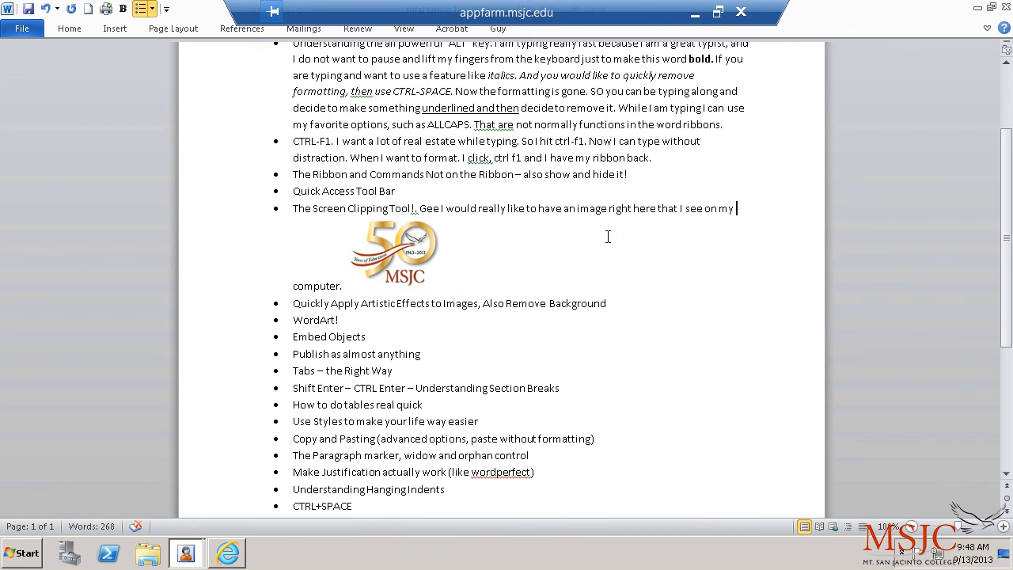
click(388, 257)
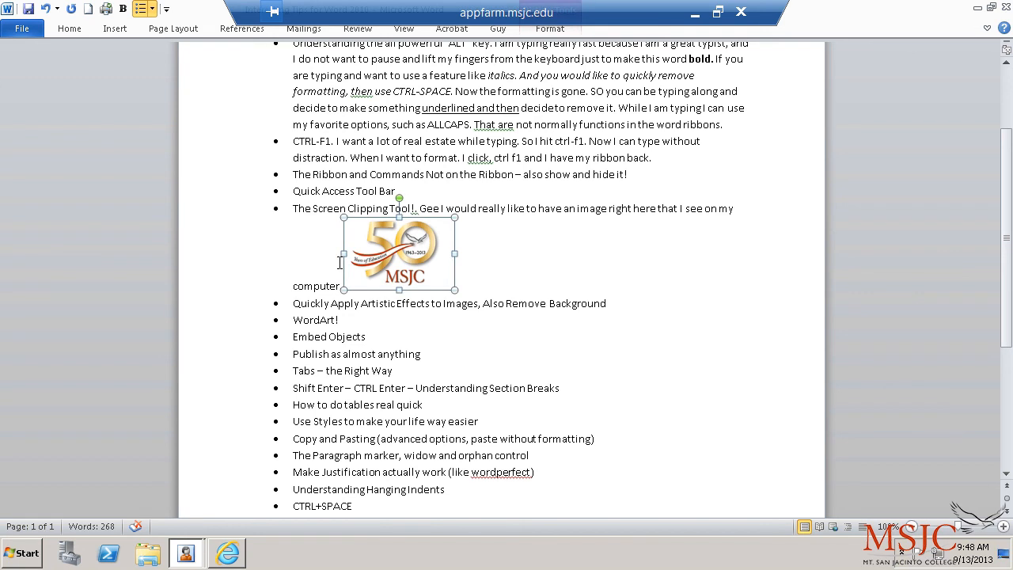
right_click(398, 256)
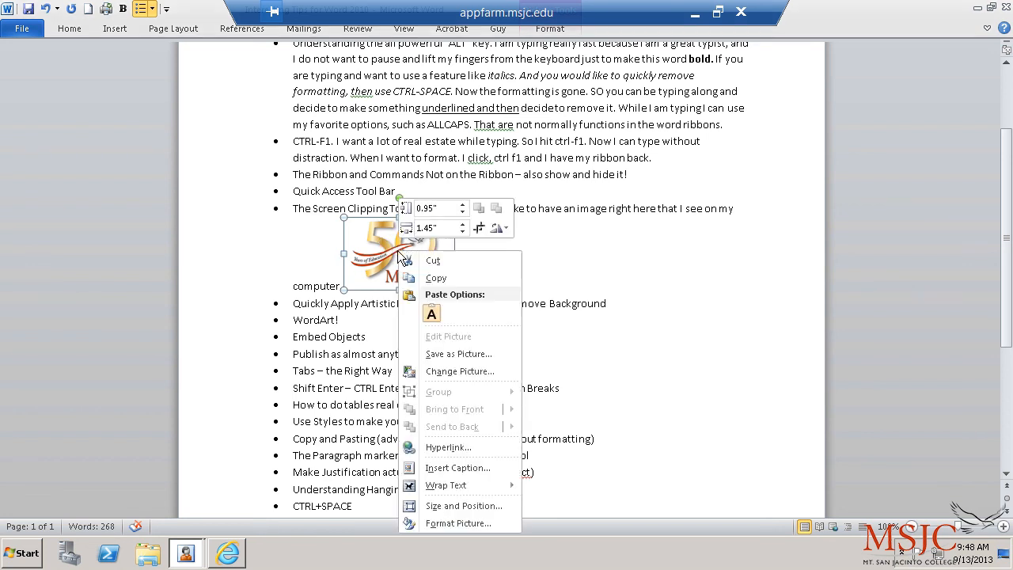
mouse_move(430, 486)
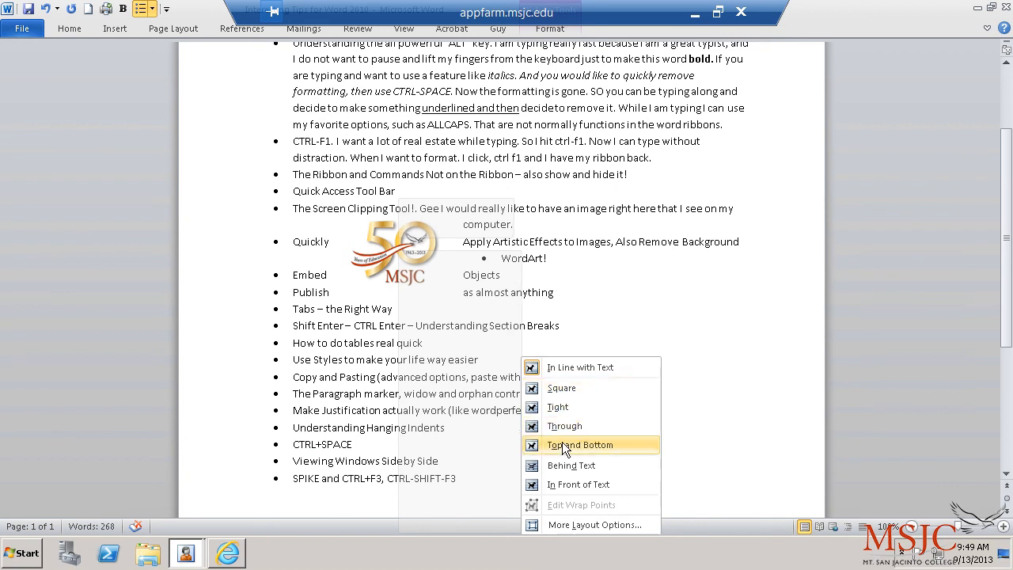
click(574, 484)
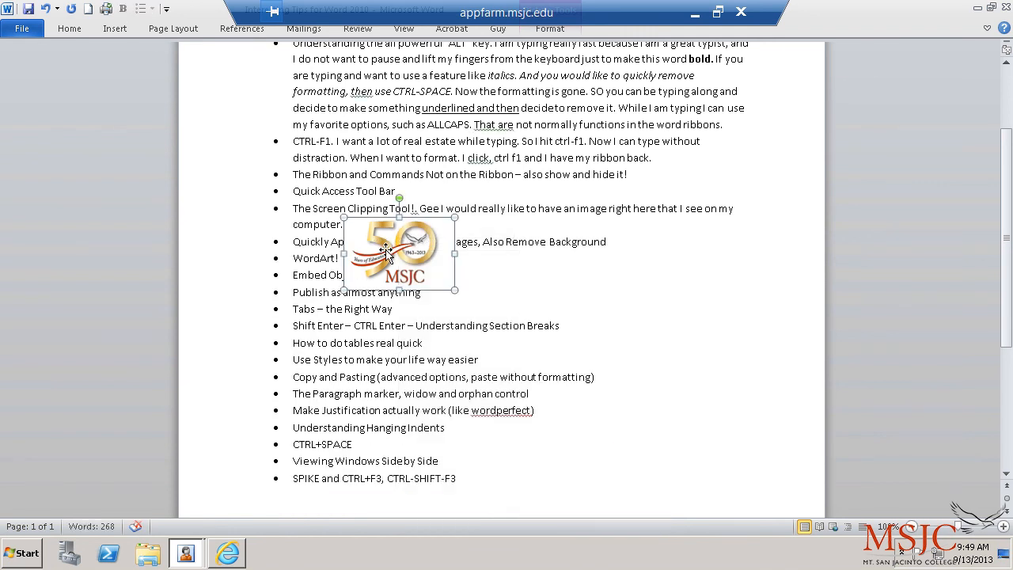
drag(386, 250, 687, 255)
Step: Reapply In Front of Text to the logo and position it right of the bullet list
click(642, 359)
click(685, 271)
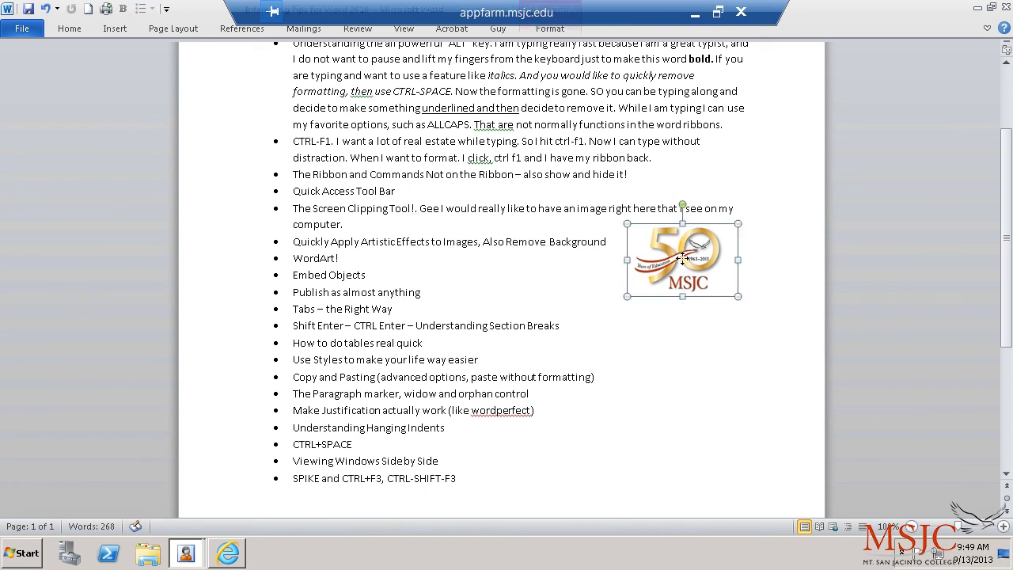
right_click(682, 258)
mouse_move(727, 489)
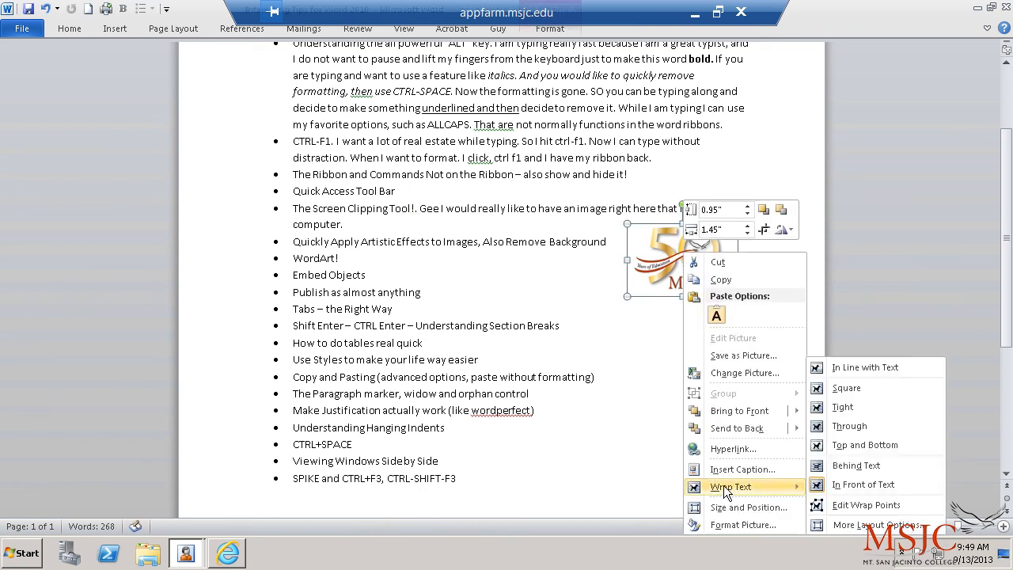
click(881, 483)
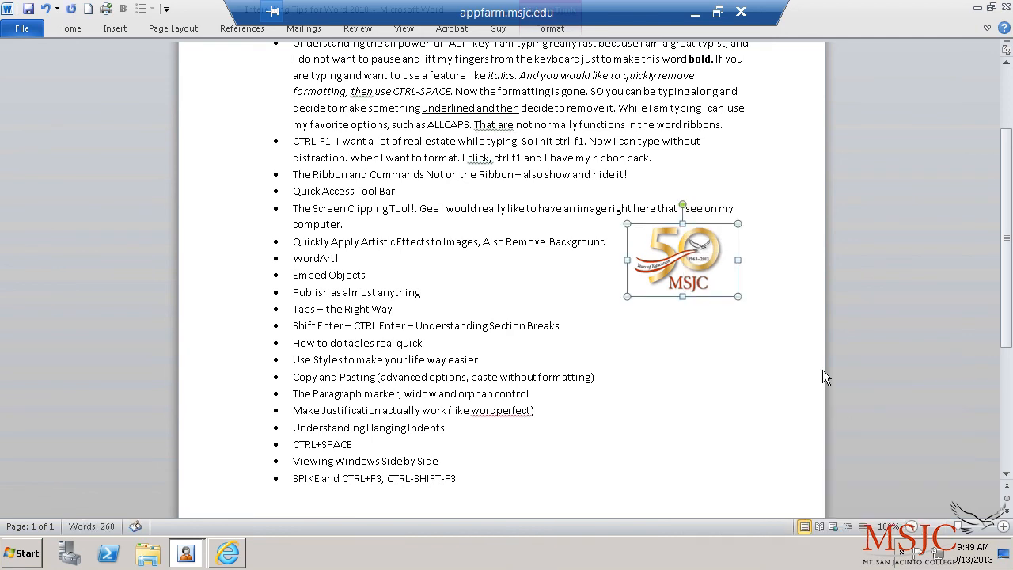
drag(708, 273, 681, 254)
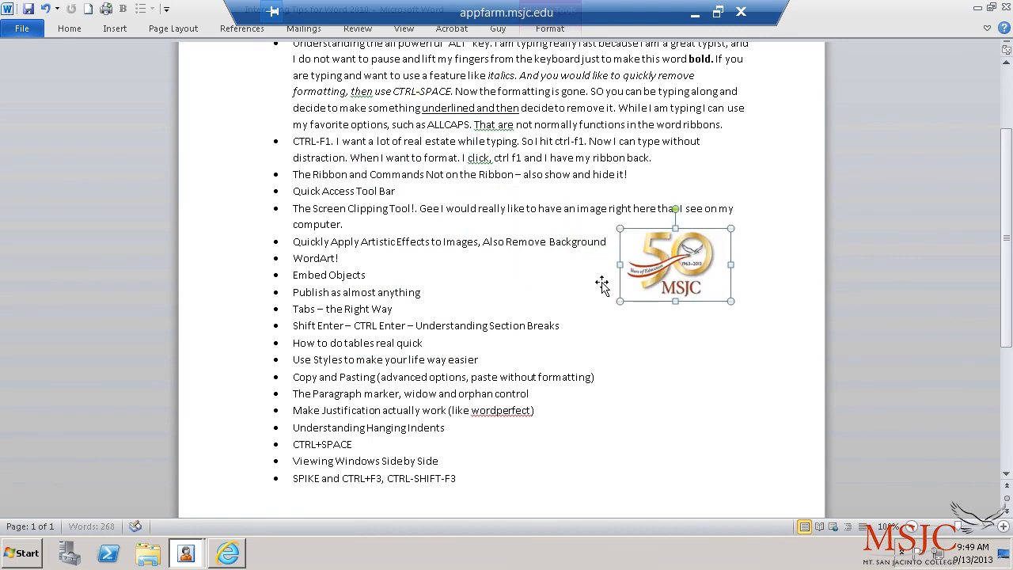
click(988, 28)
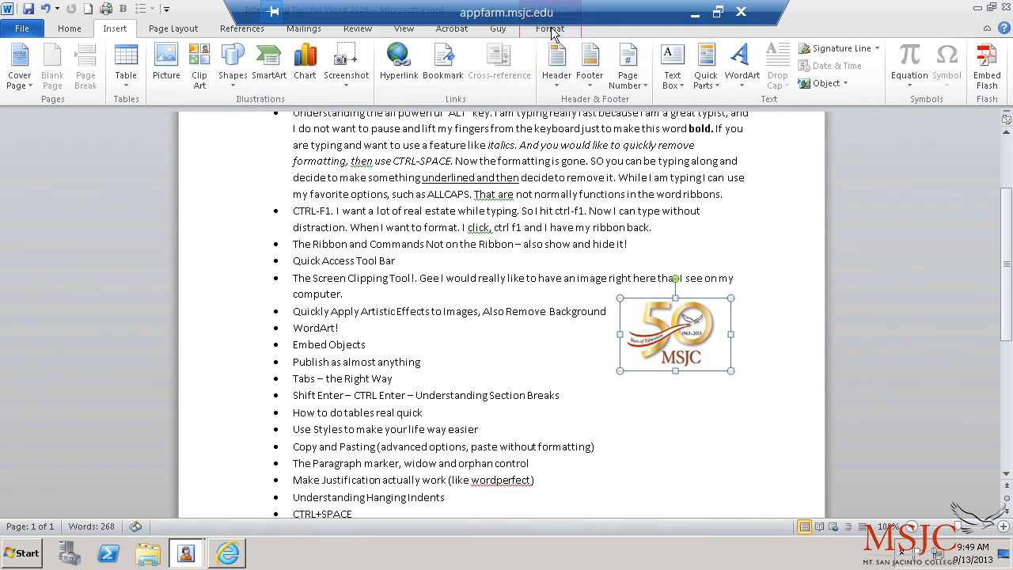
click(36, 27)
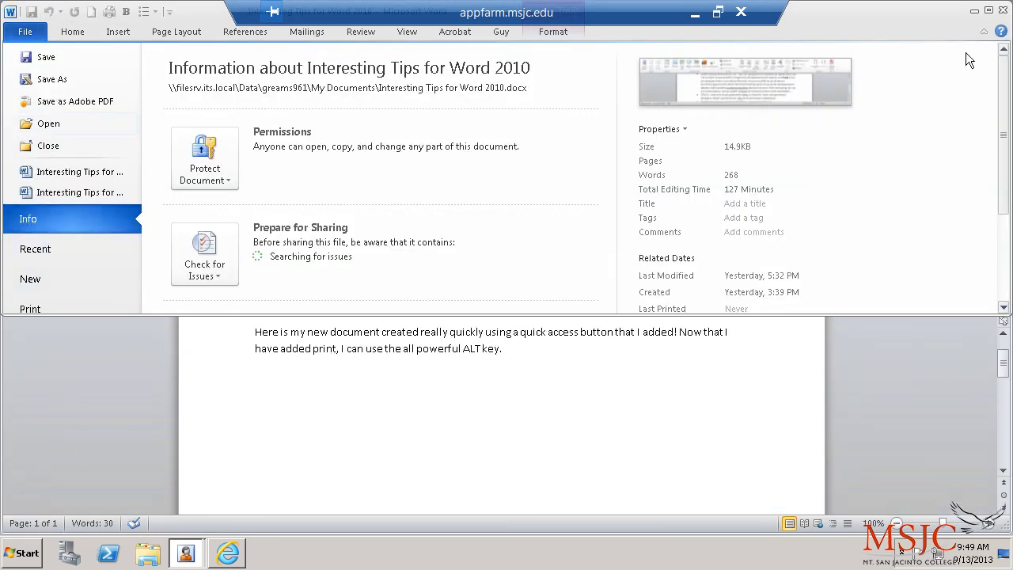
click(988, 11)
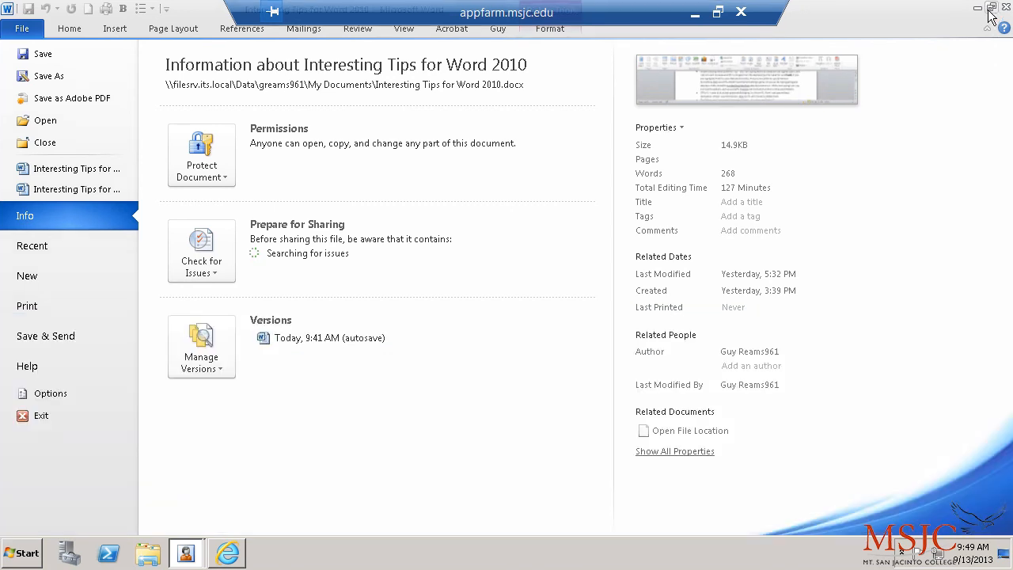
click(57, 393)
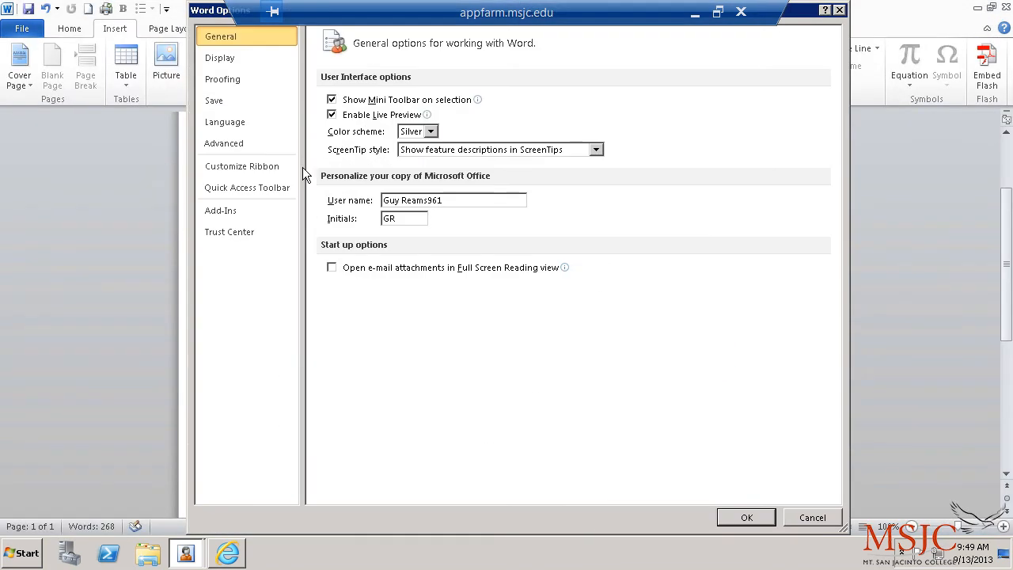
click(242, 167)
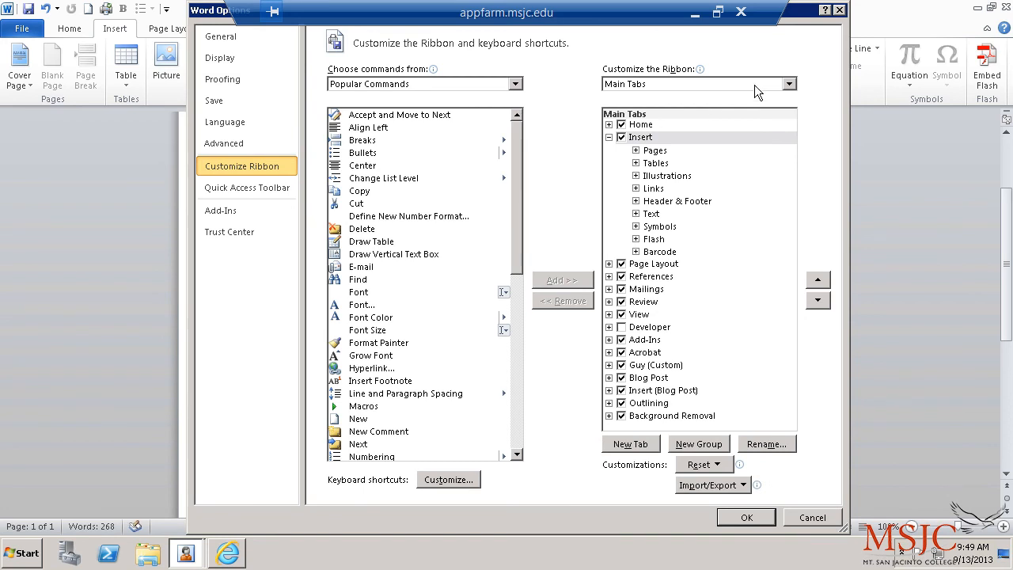
click(789, 84)
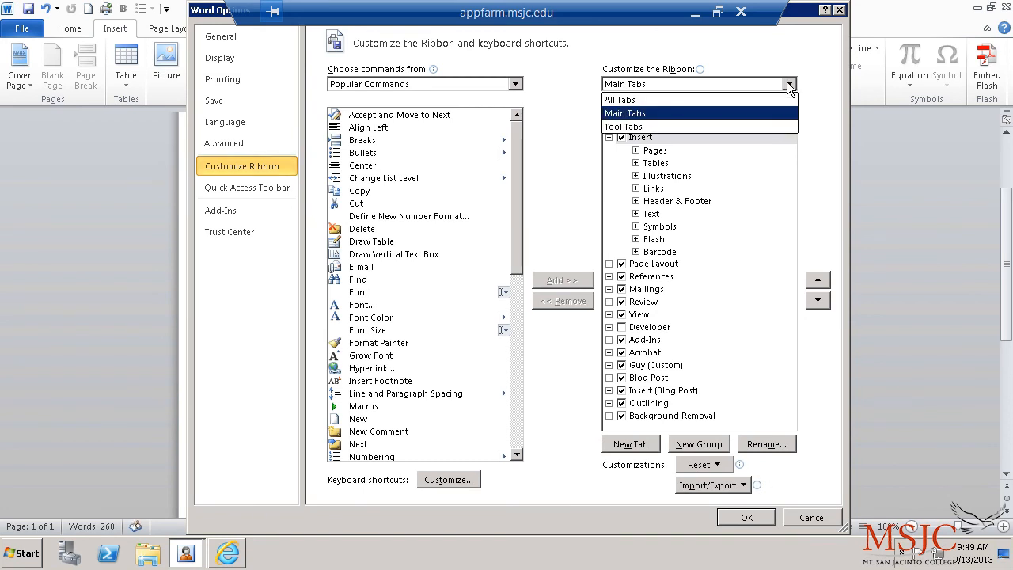
click(642, 129)
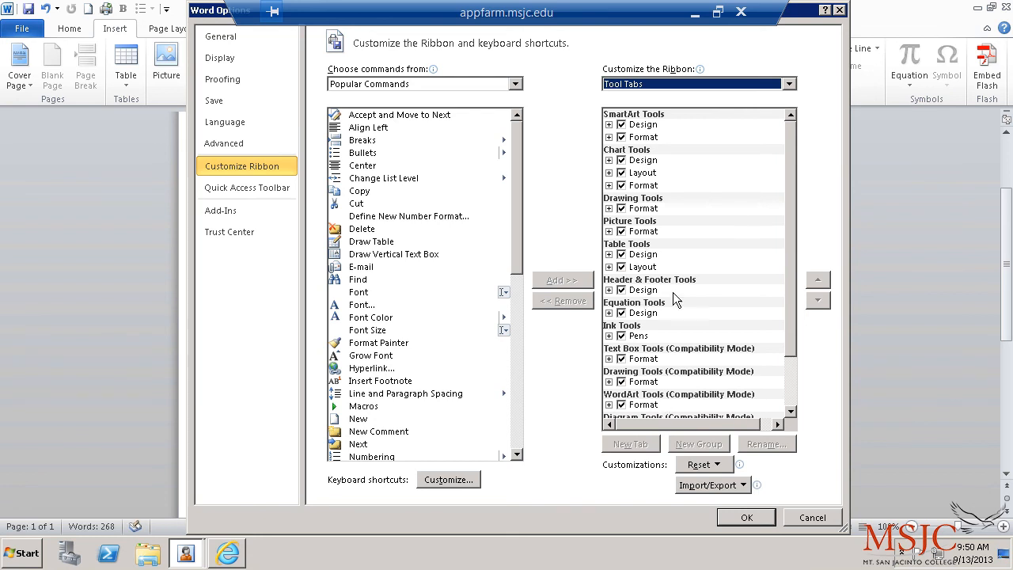
click(812, 519)
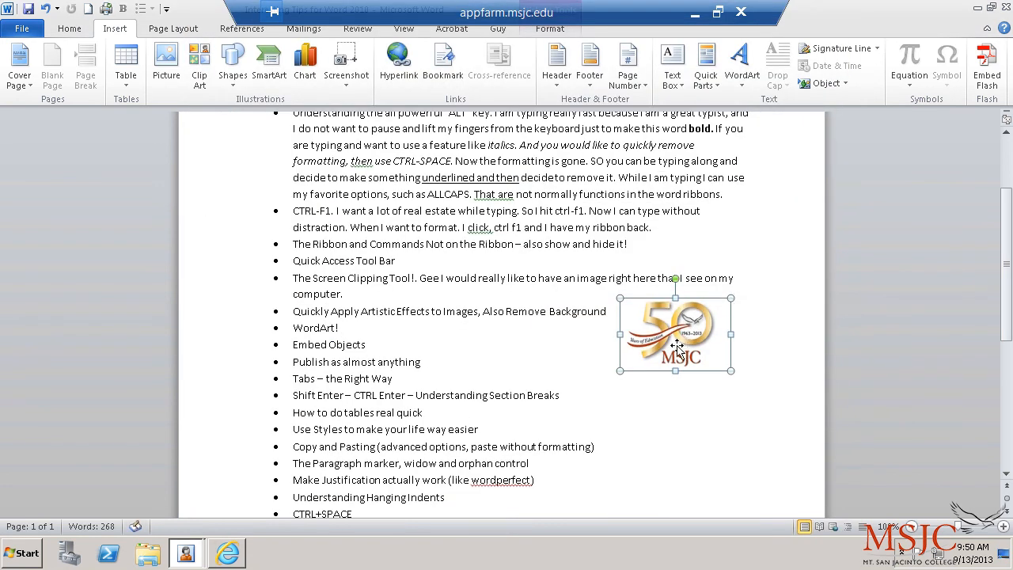
Step: Try the oval metal-frame, rotated white-frame and soft-oval picture styles on the MSJC logo
click(539, 32)
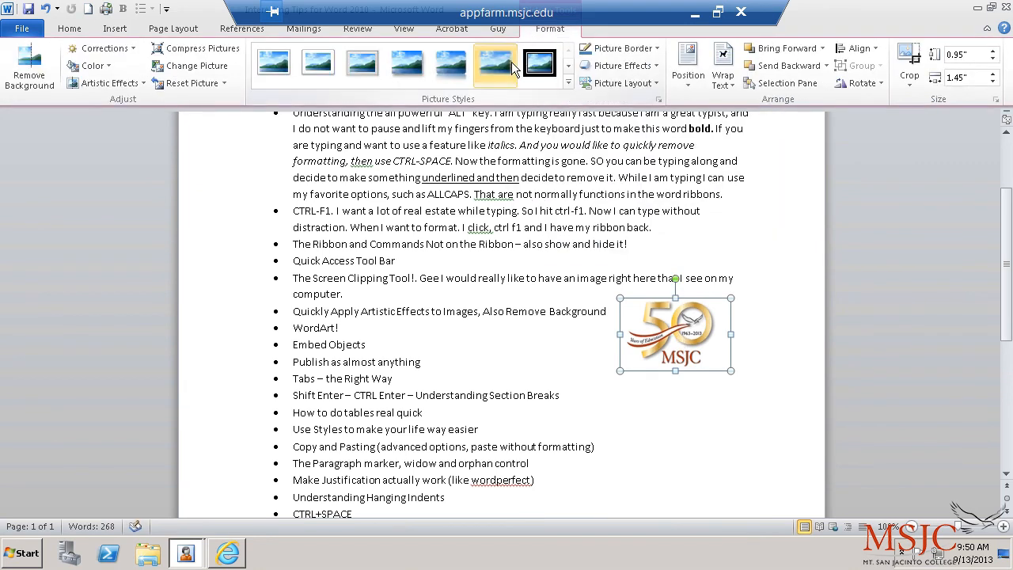
click(566, 82)
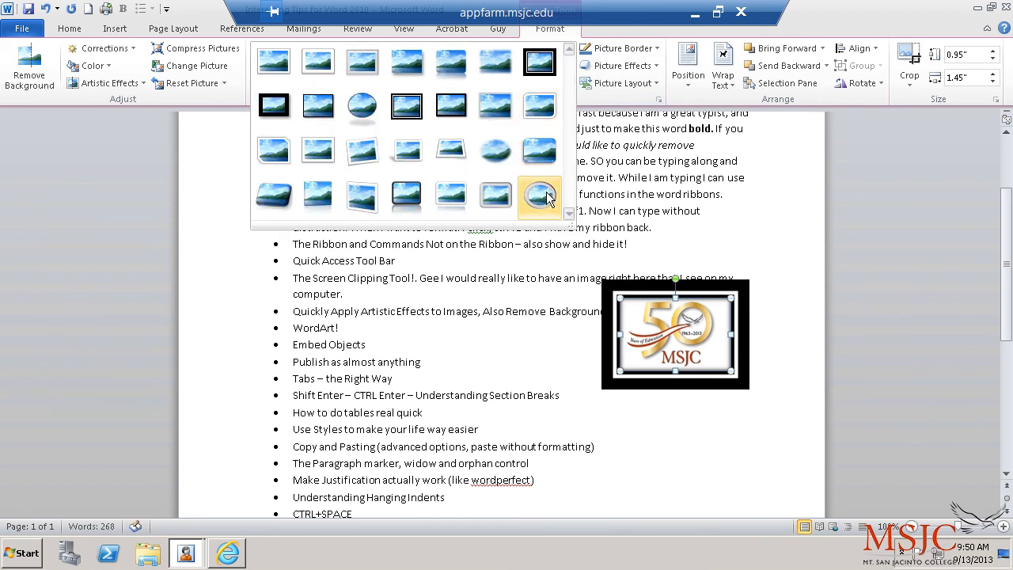
click(541, 196)
click(568, 83)
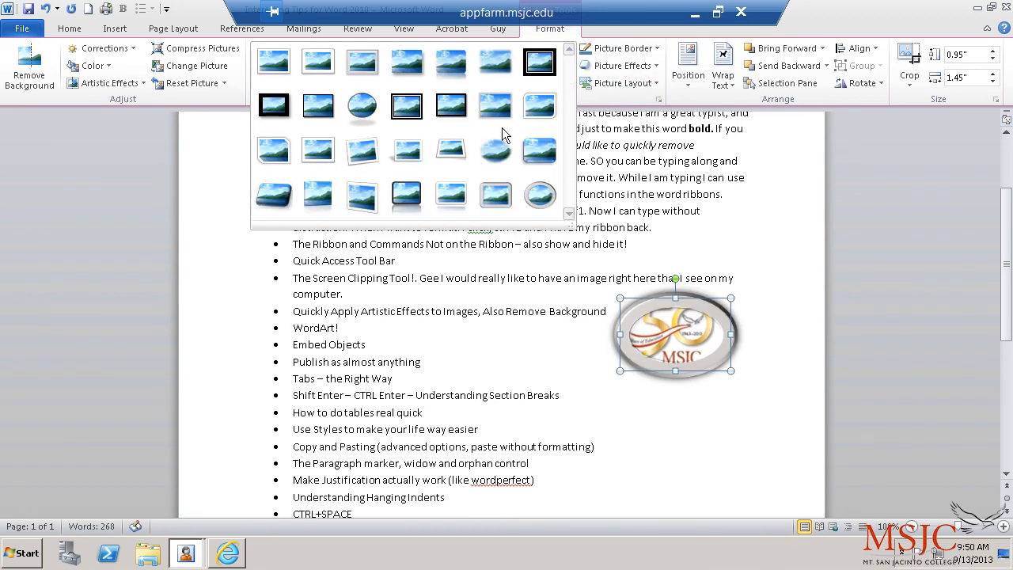
click(363, 153)
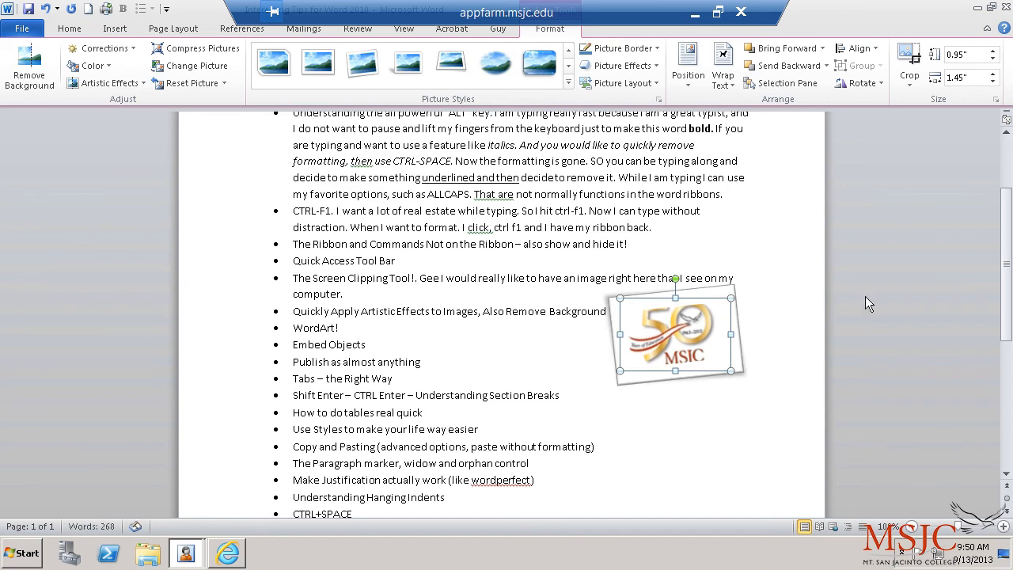
click(569, 83)
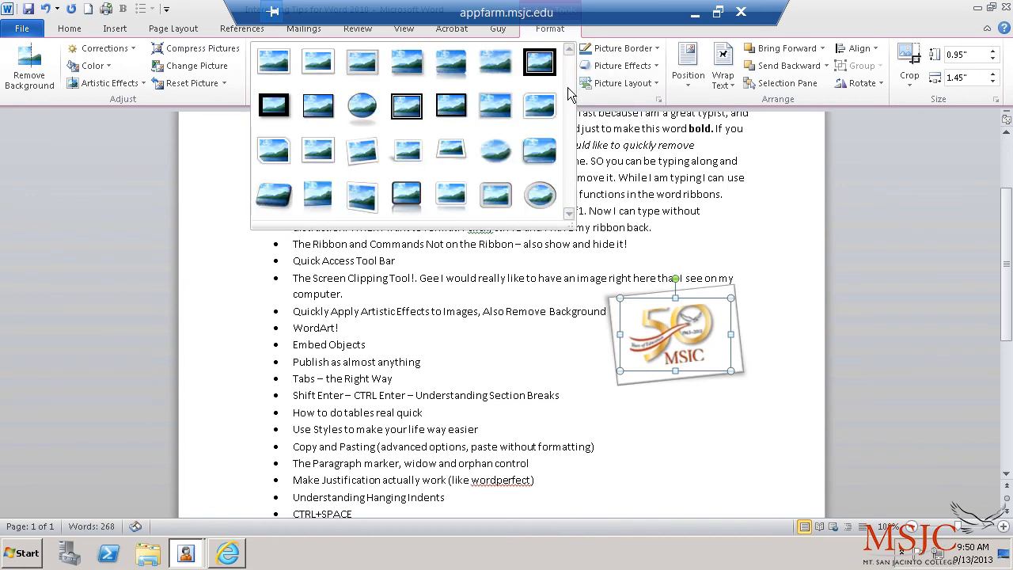
click(503, 150)
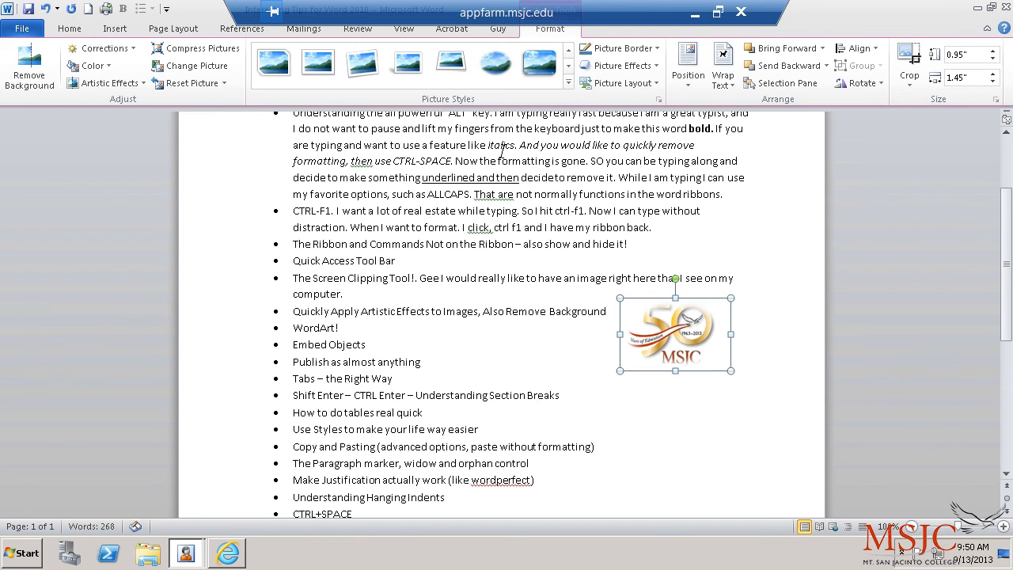
Step: Apply the Snip Diagonal Corner, White style and nudge the logo slightly right and down
click(569, 81)
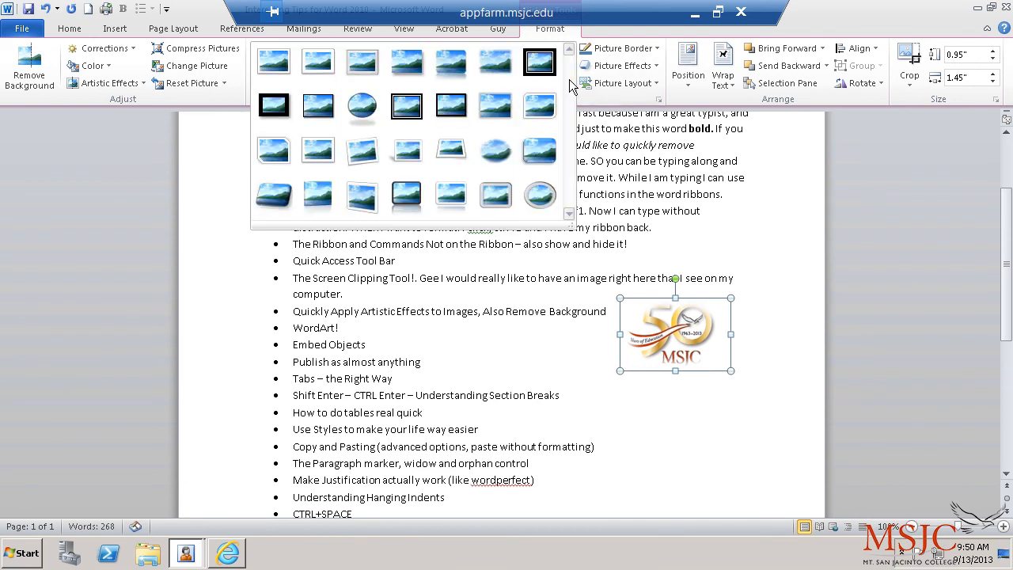
click(273, 151)
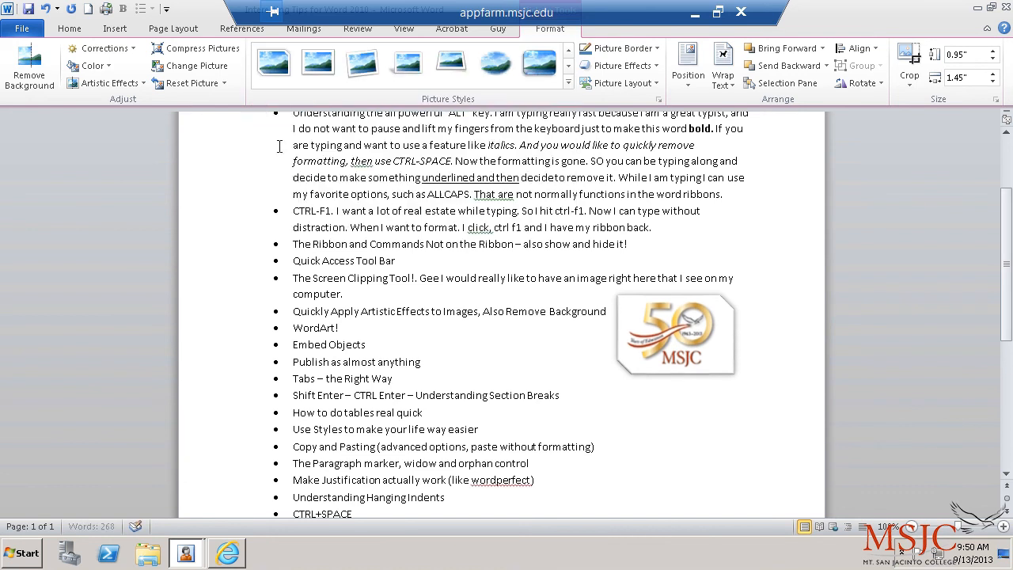
drag(650, 330, 663, 337)
click(841, 361)
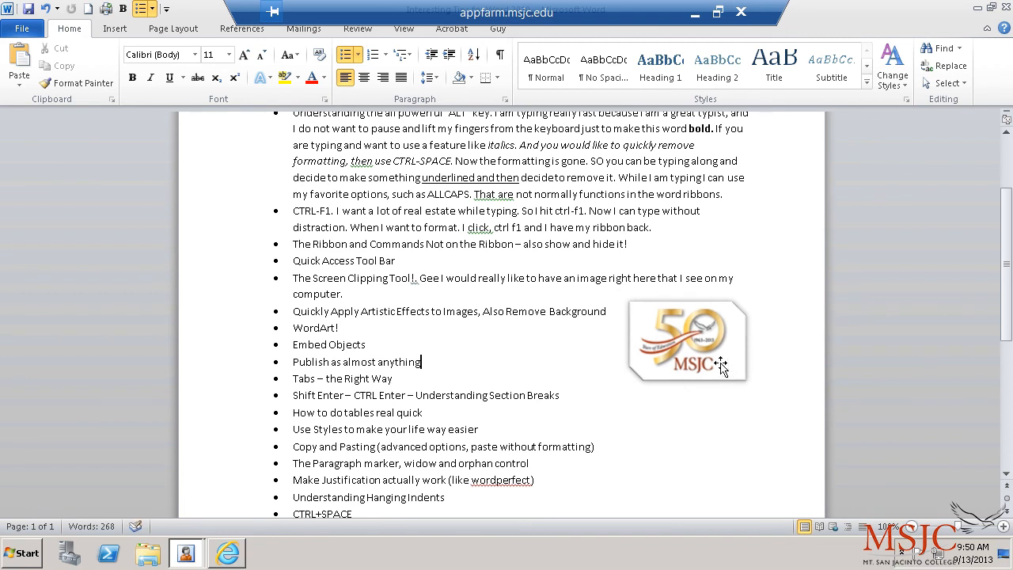
Step: Try a sketch artistic effect on the MSJC logo and nudge the picture slightly right
click(677, 331)
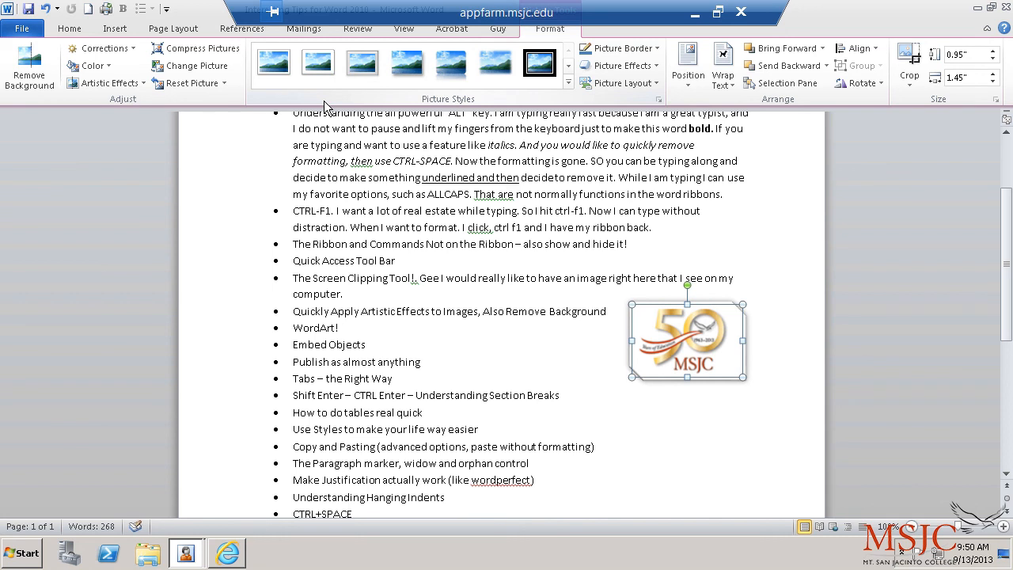
click(144, 83)
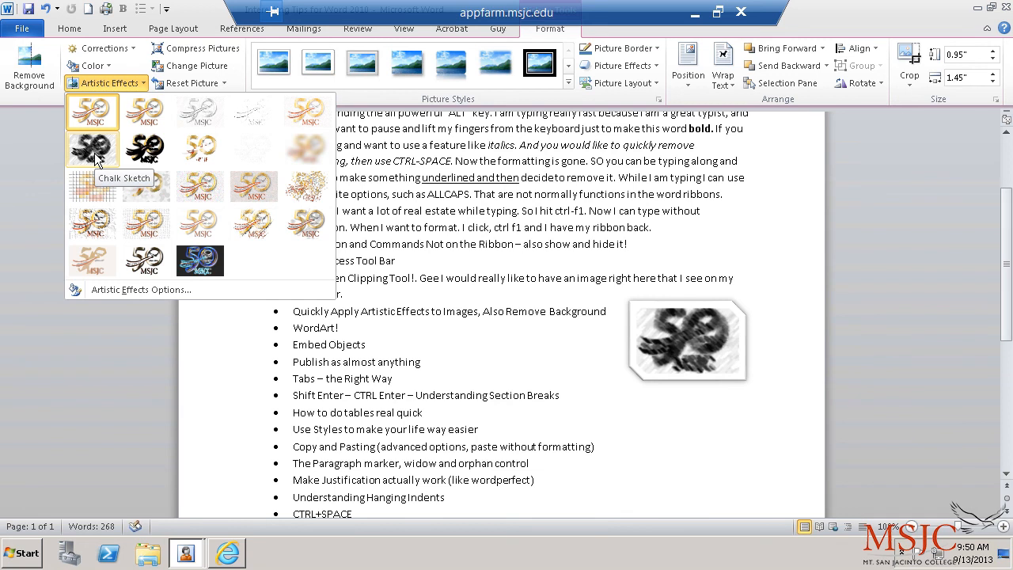
click(146, 151)
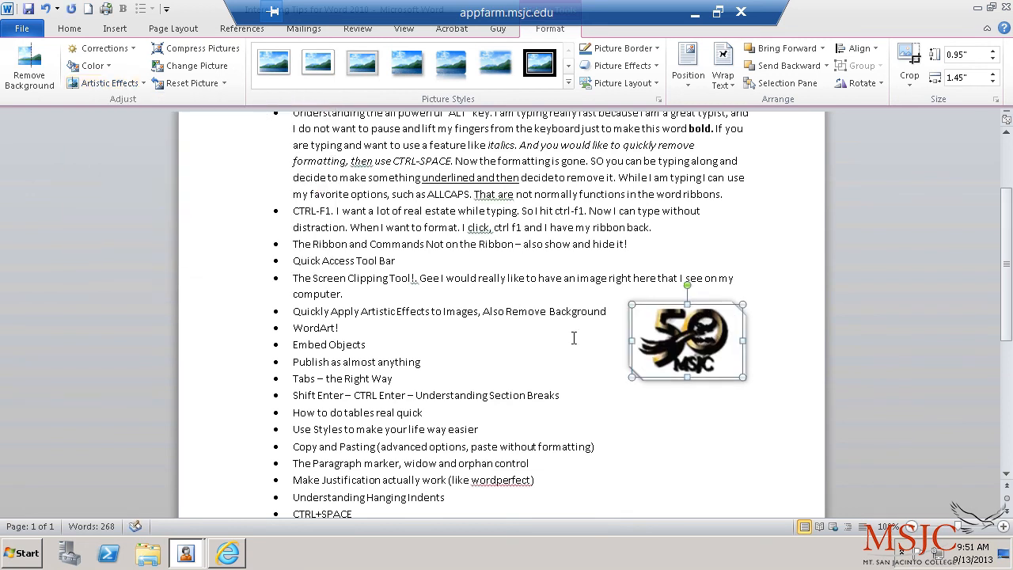
click(822, 384)
click(716, 340)
drag(728, 350, 748, 352)
click(776, 403)
click(748, 355)
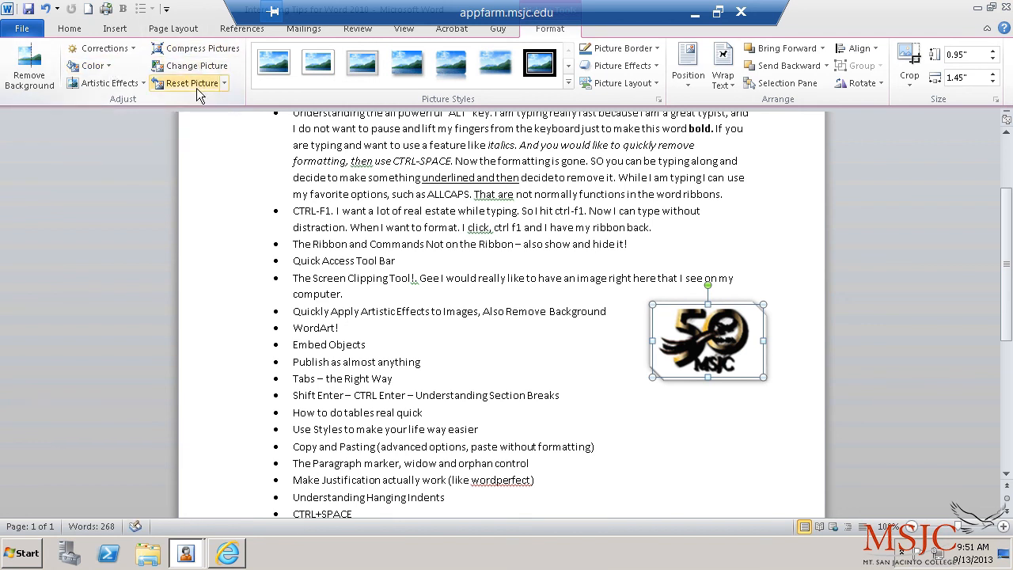
click(717, 433)
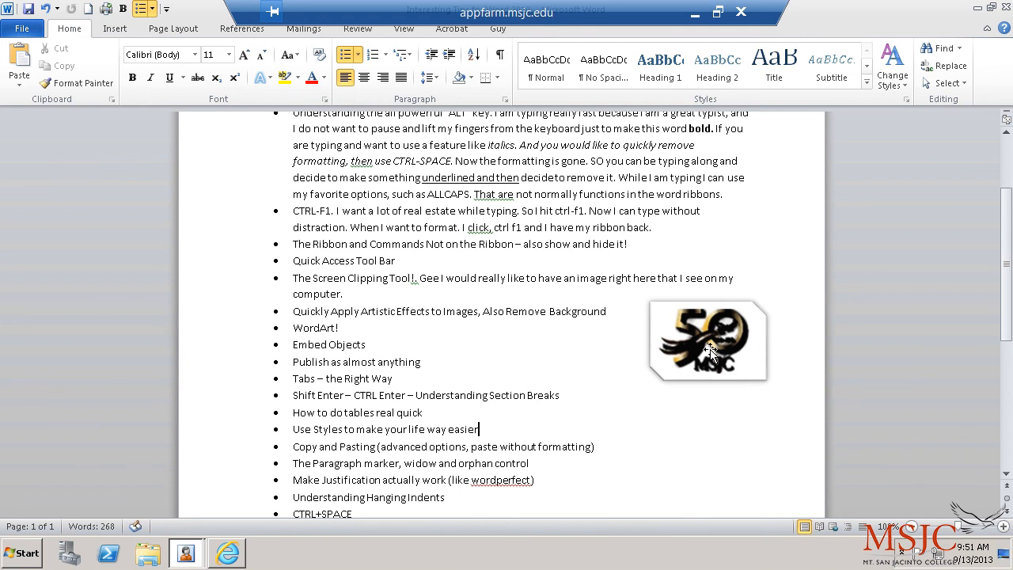
click(730, 340)
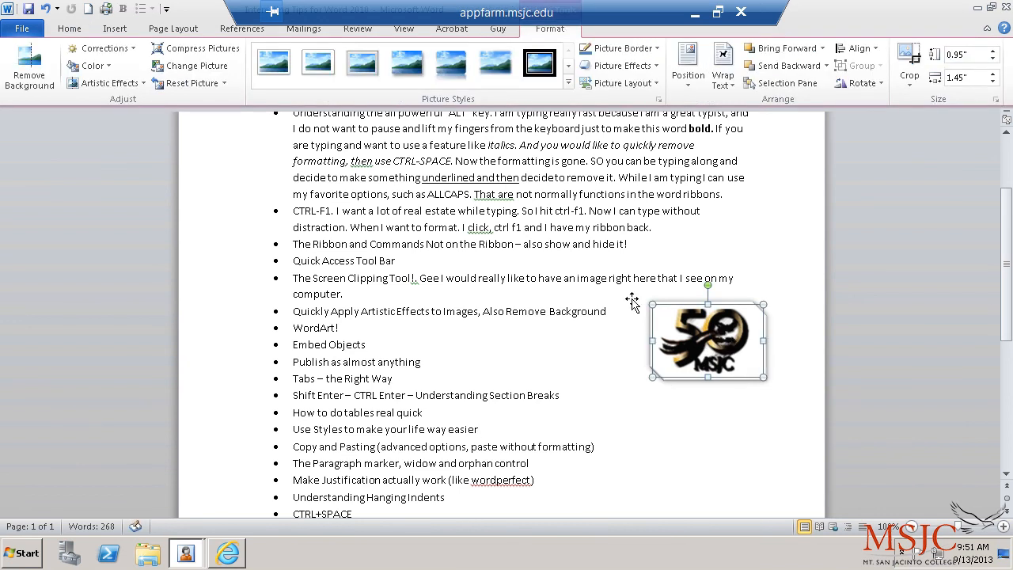
Step: Remove the logo's background, extending the kept area to cover the whole logo, then reposition it
click(29, 67)
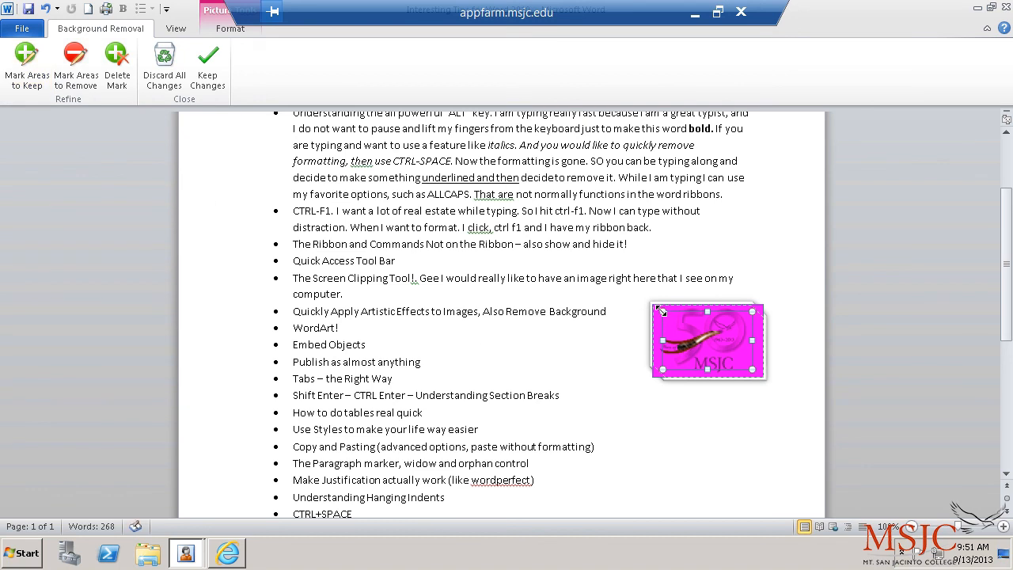
drag(661, 311, 650, 304)
drag(751, 372, 764, 375)
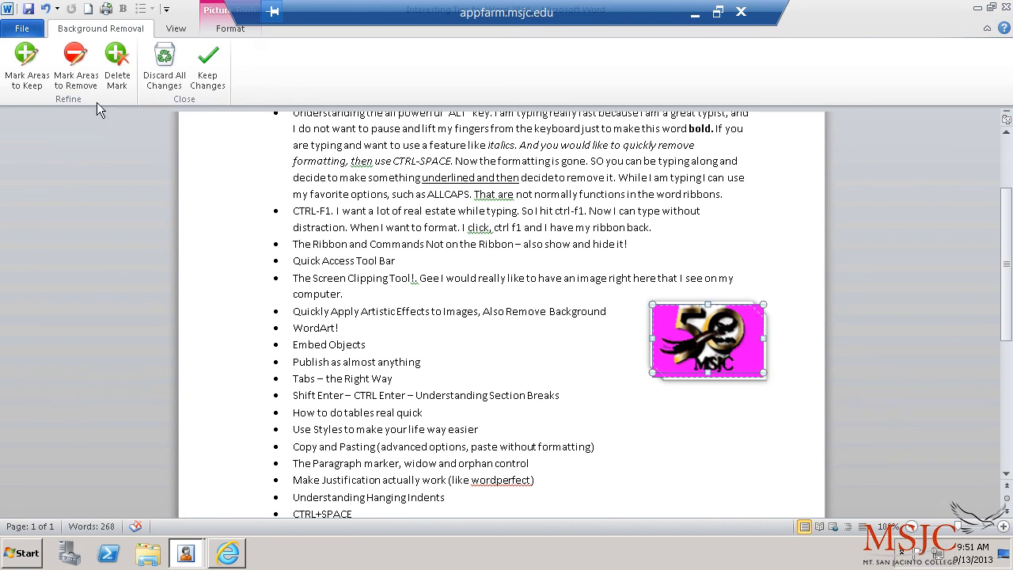
click(207, 67)
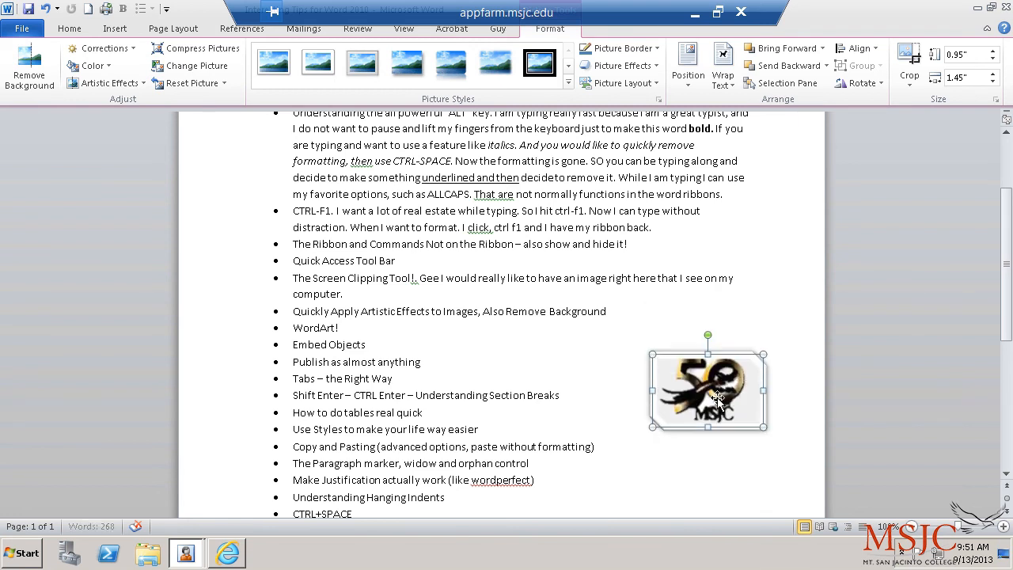
drag(712, 370, 709, 340)
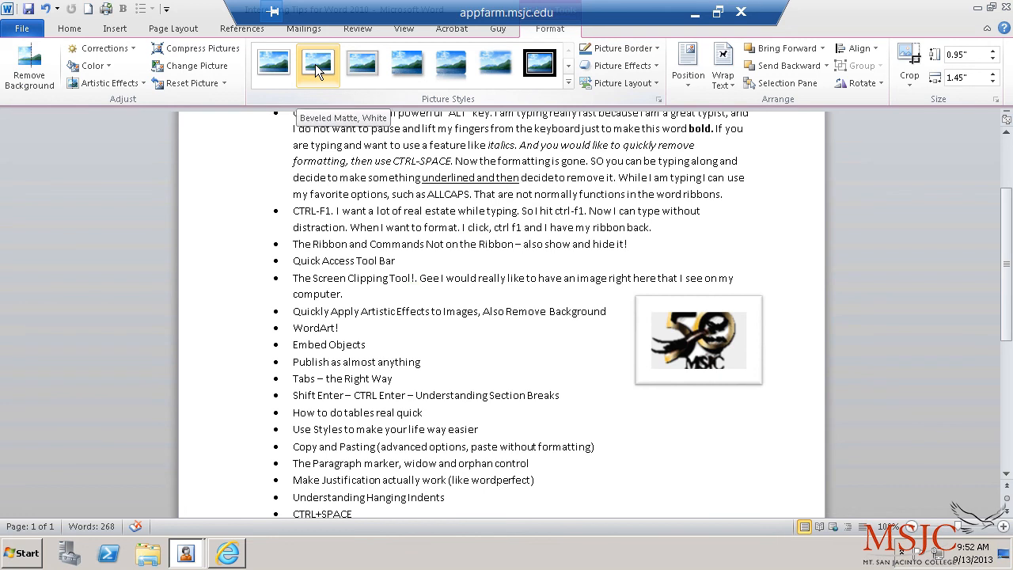
click(655, 181)
click(725, 375)
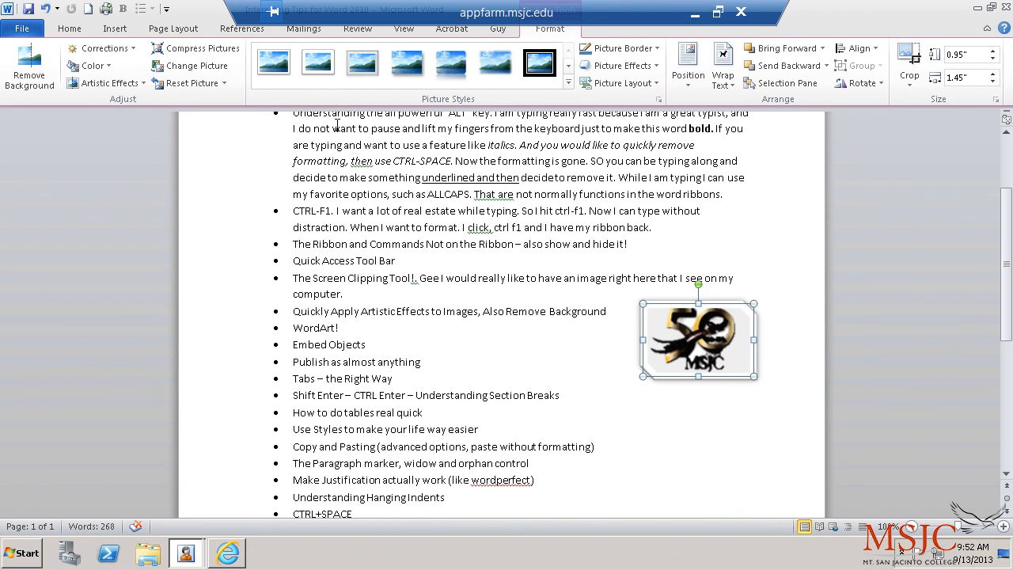
click(217, 50)
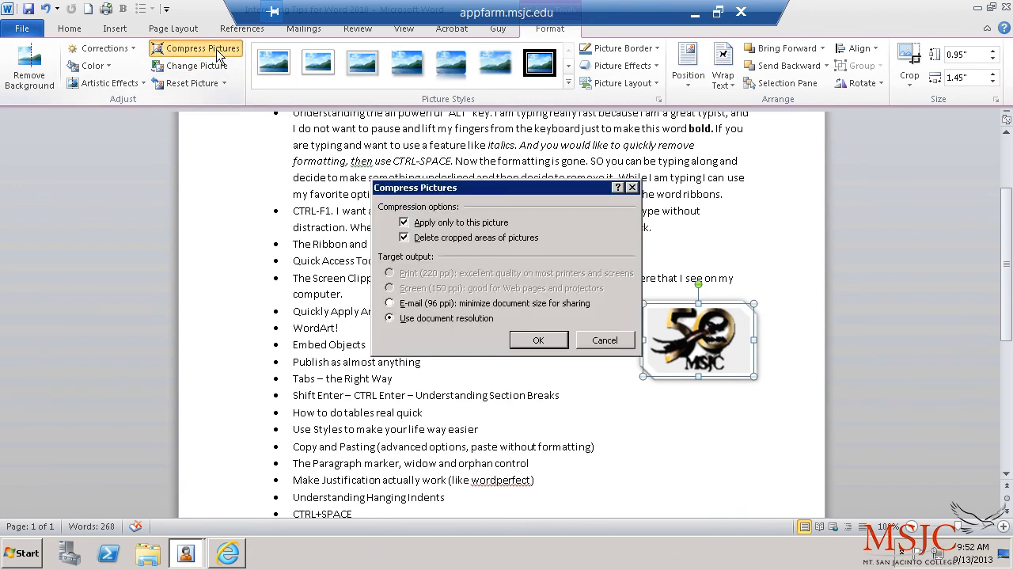
click(524, 340)
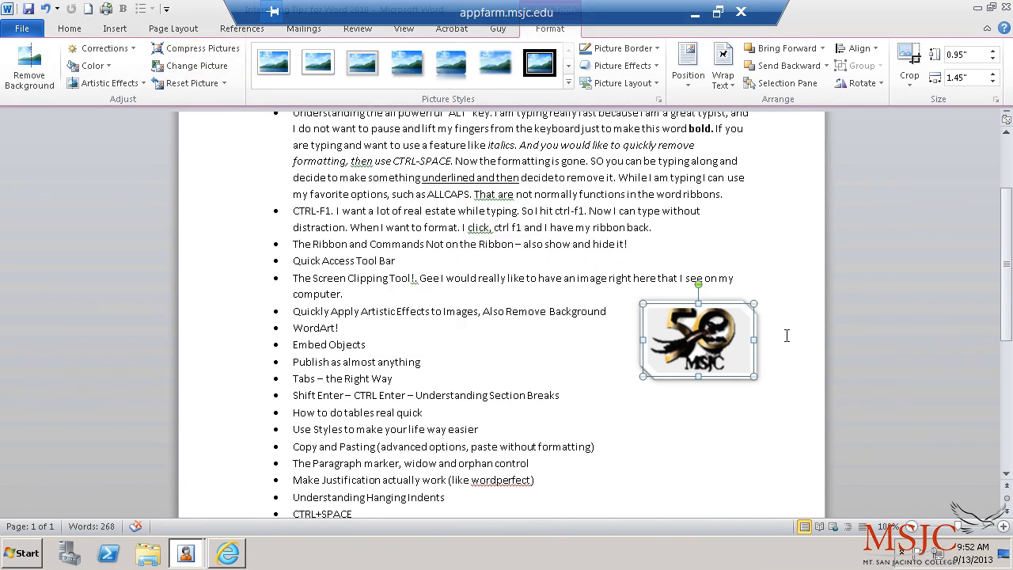
click(796, 285)
click(736, 335)
click(779, 264)
click(748, 321)
Step: Rotate the MSJC logo about 25° clockwise and move it to the left
drag(698, 283, 670, 293)
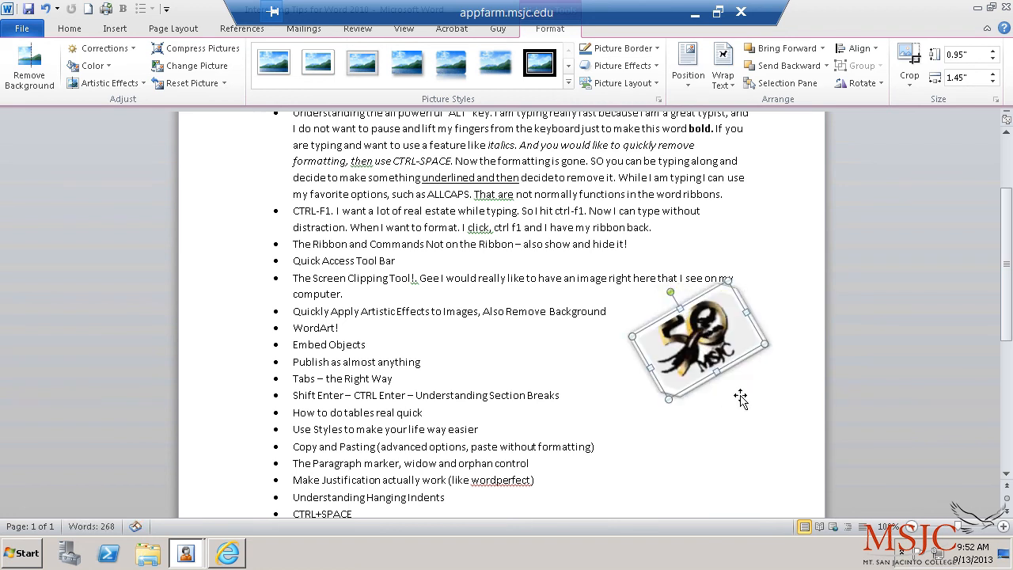
click(710, 427)
drag(711, 331, 654, 354)
click(757, 401)
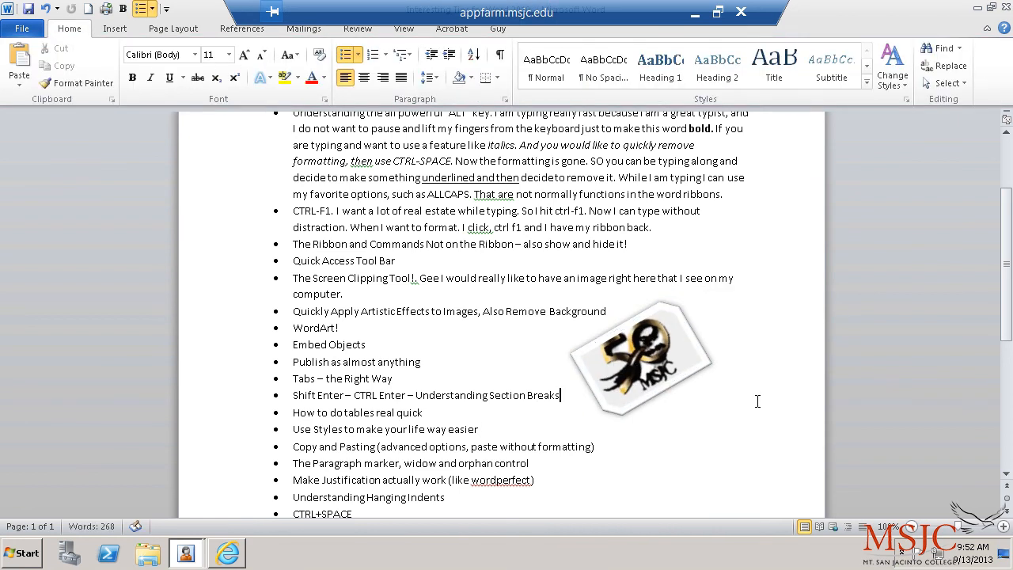
Step: Start a plain unbulleted line below WordArt! reading 'WOrd Art is Awesome'
scroll(757, 401, down, 2)
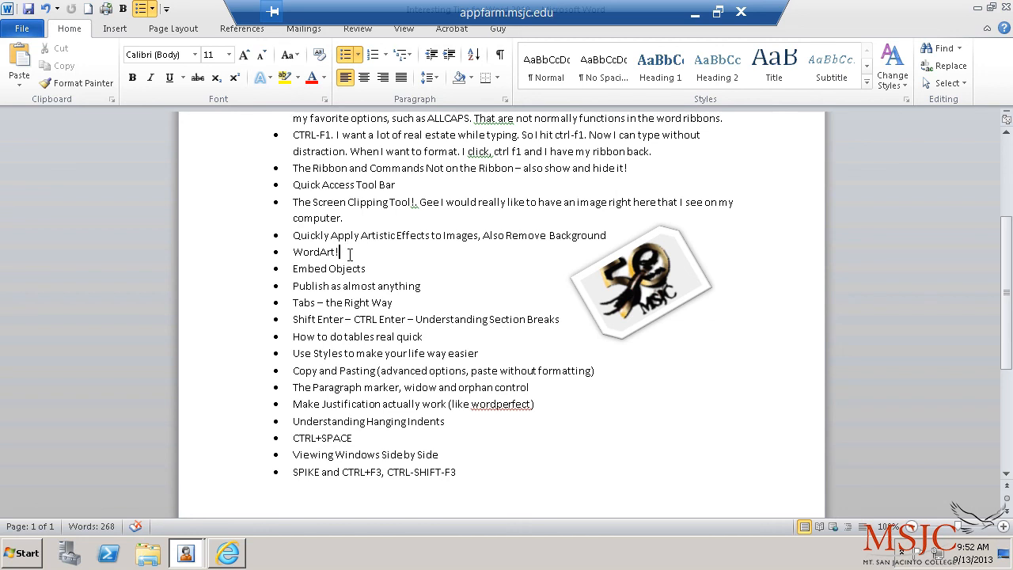
key(Return)
key(Return)
key(Return)
key(Return)
key(Up)
text(WOrd Art is Awesome!)
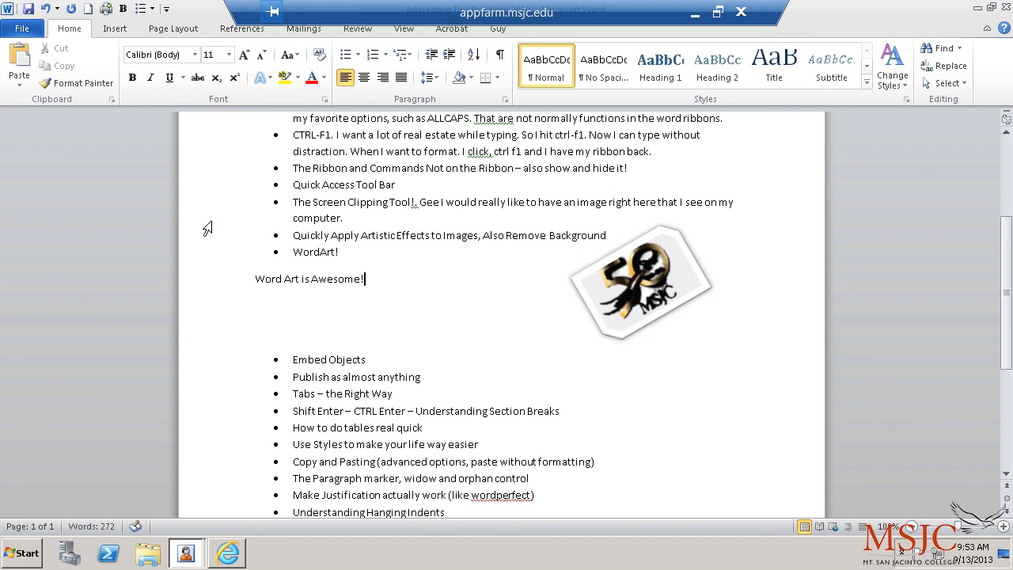
Step: Try the purple, another and the blue Text Effects presets on 'Word Art is Awesome!'
drag(255, 279, 369, 282)
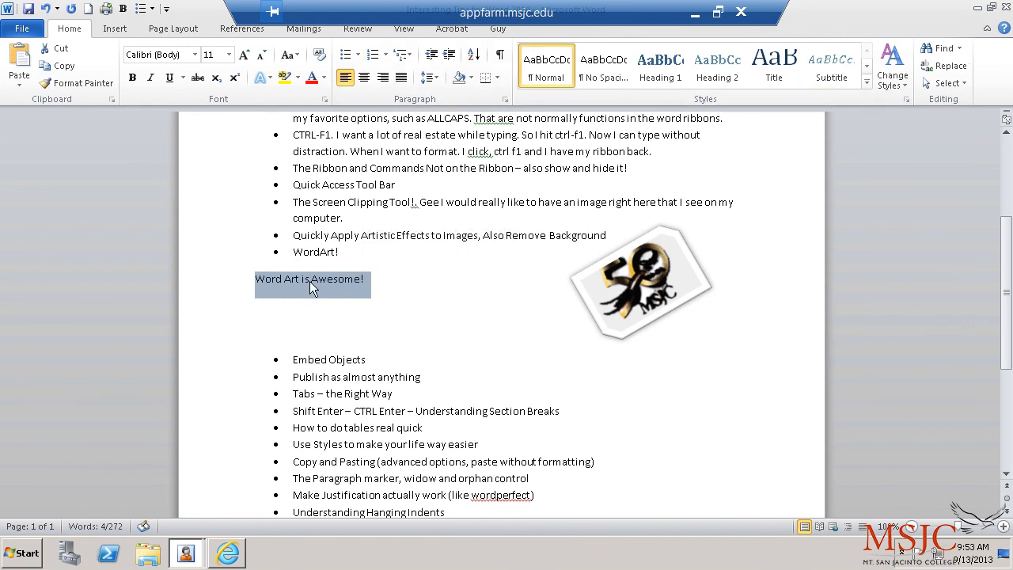
click(271, 77)
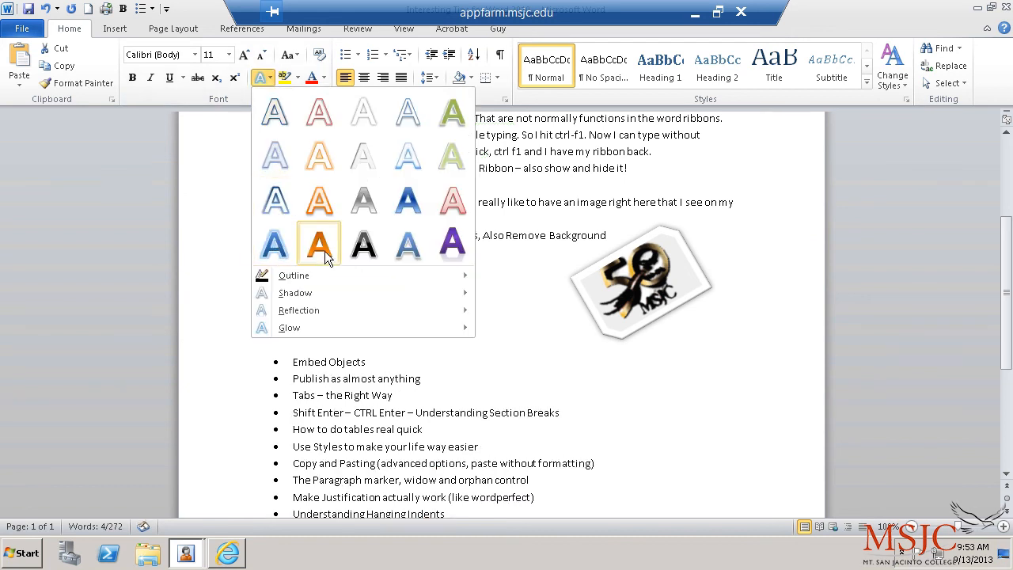
click(452, 245)
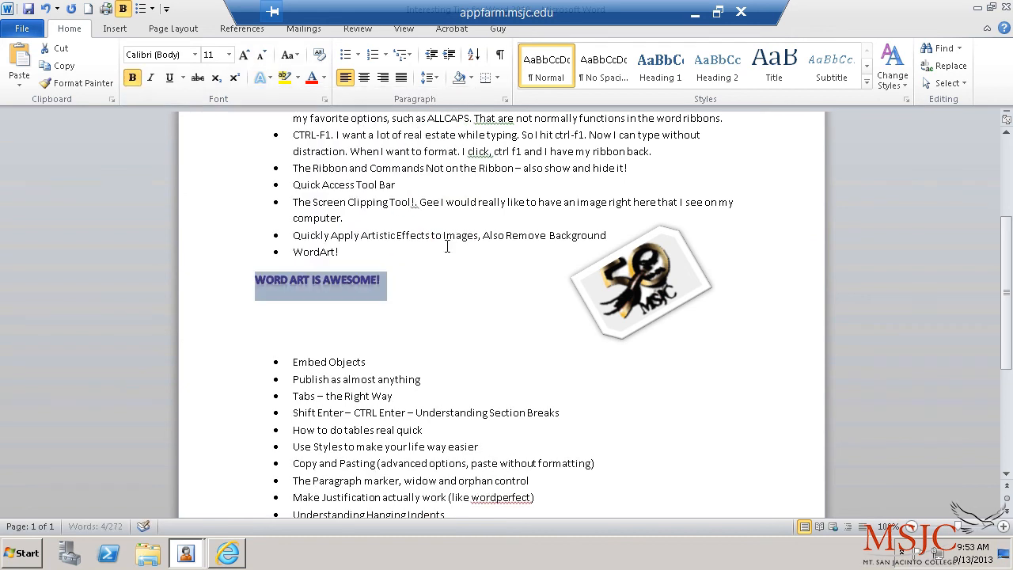
click(423, 298)
click(220, 284)
click(484, 308)
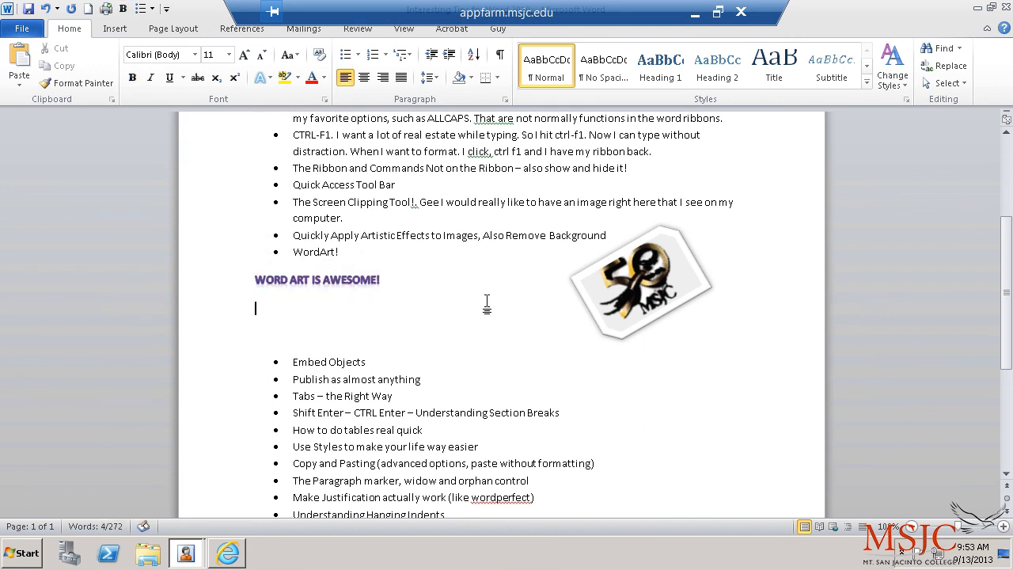
click(203, 285)
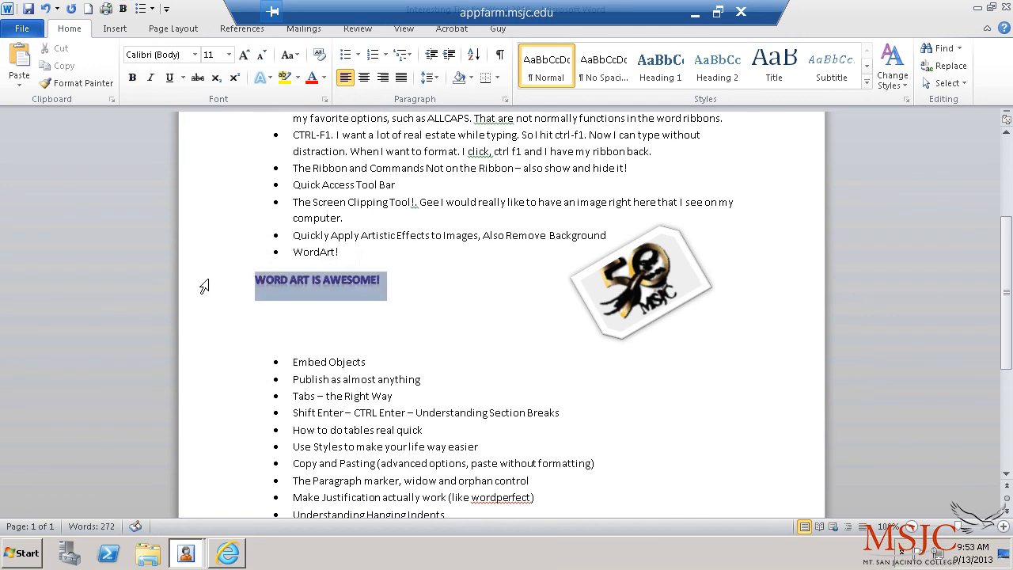
click(272, 77)
click(314, 160)
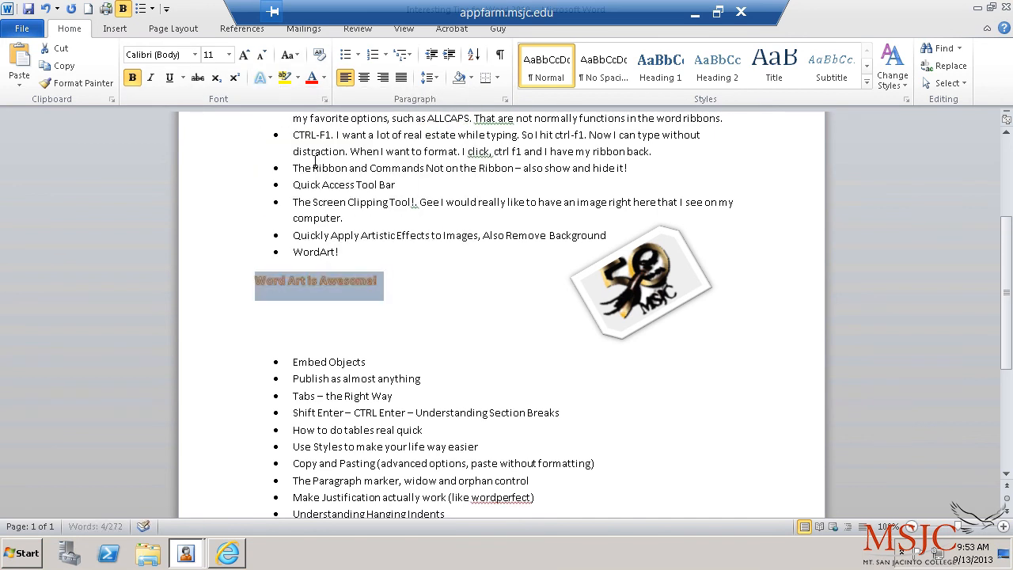
click(227, 289)
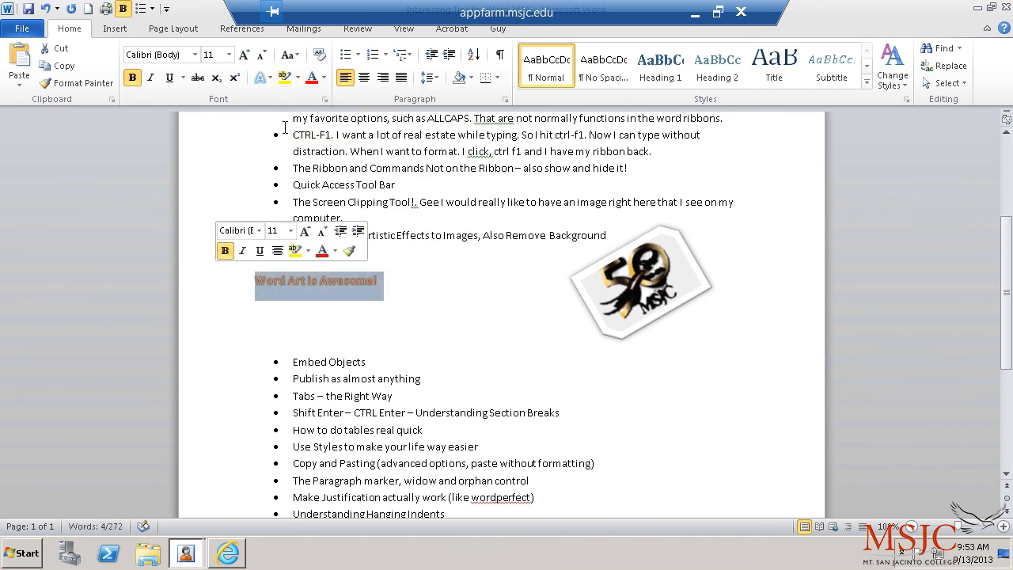
click(272, 78)
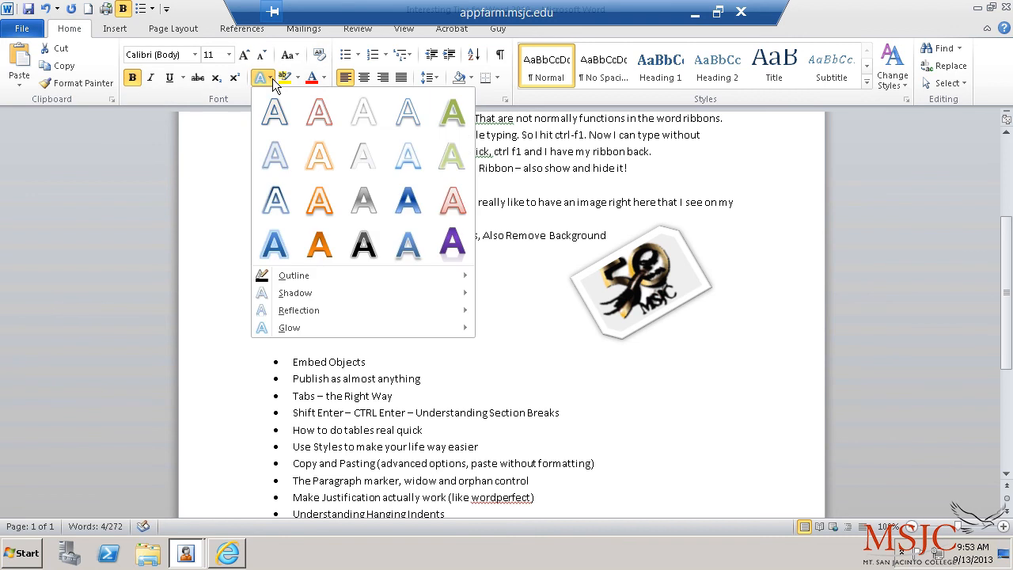
click(274, 245)
click(434, 333)
Step: Try a red text outline and an orange outlined text effect on the line
click(213, 286)
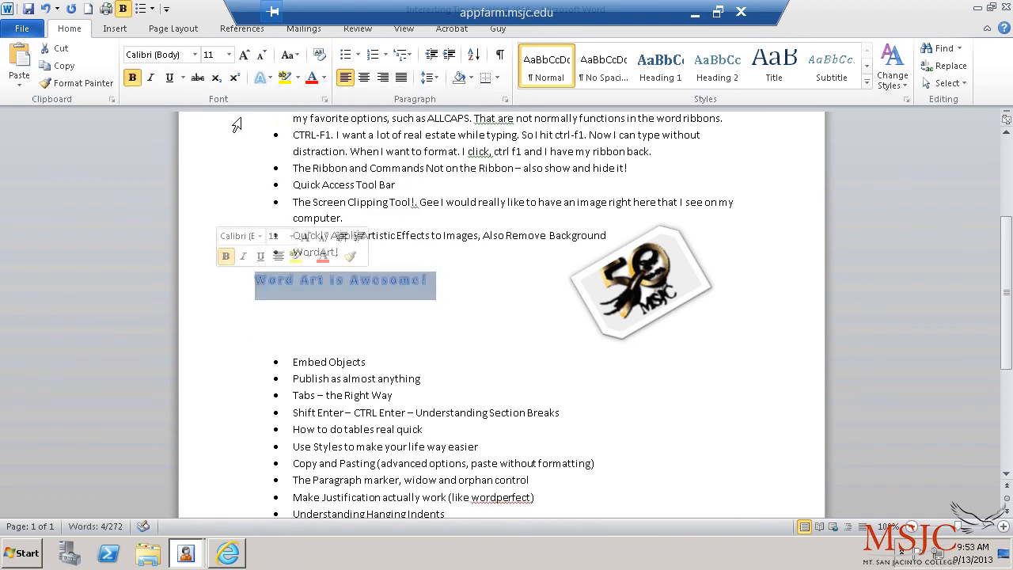
click(274, 78)
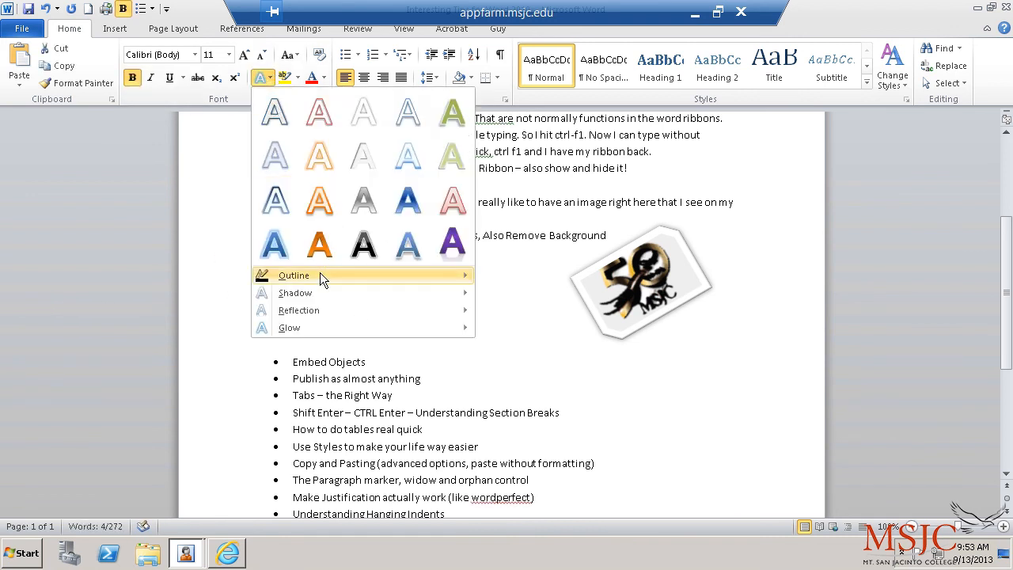
mouse_move(321, 273)
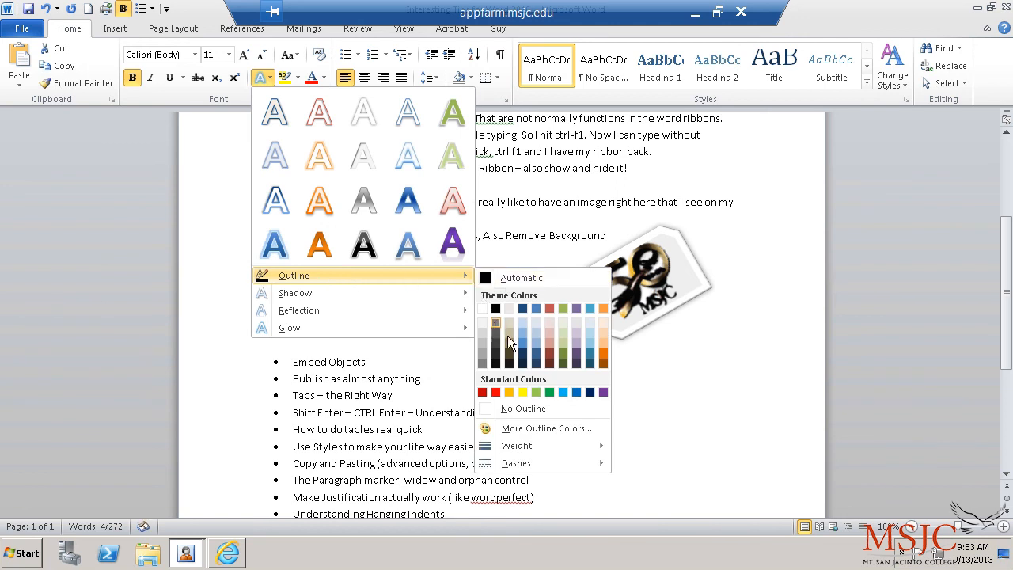
click(496, 393)
click(452, 294)
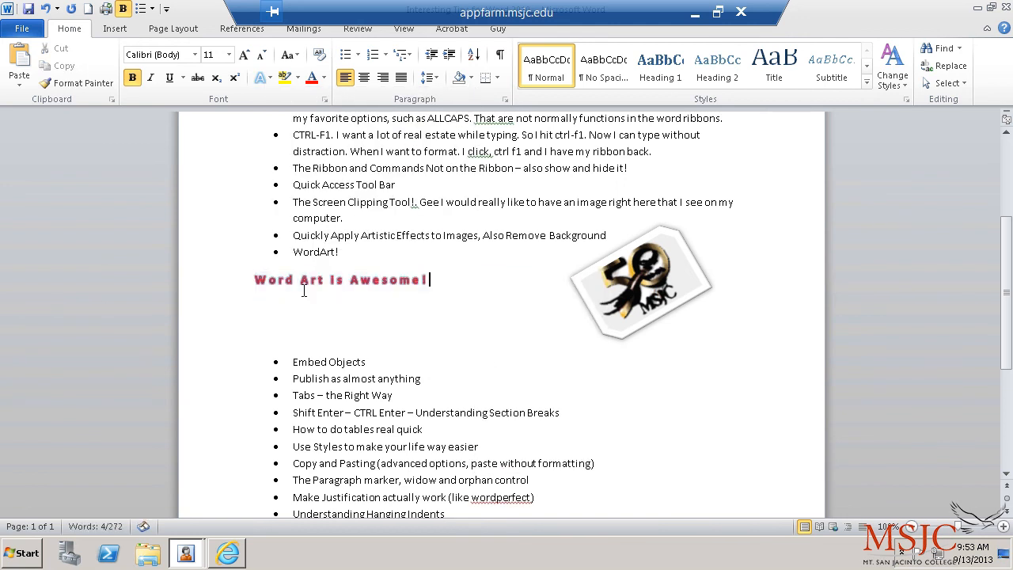
click(223, 285)
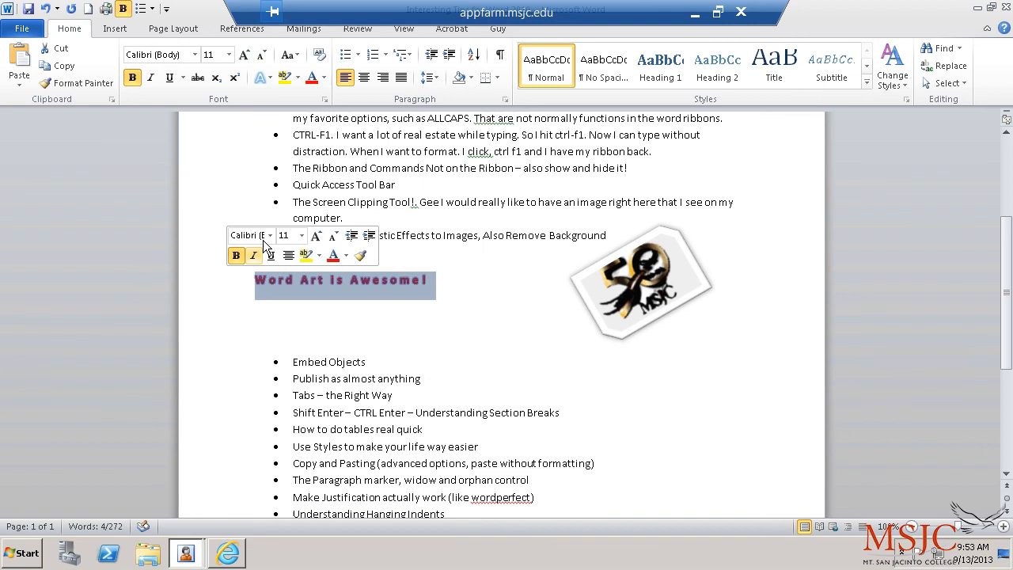
click(270, 77)
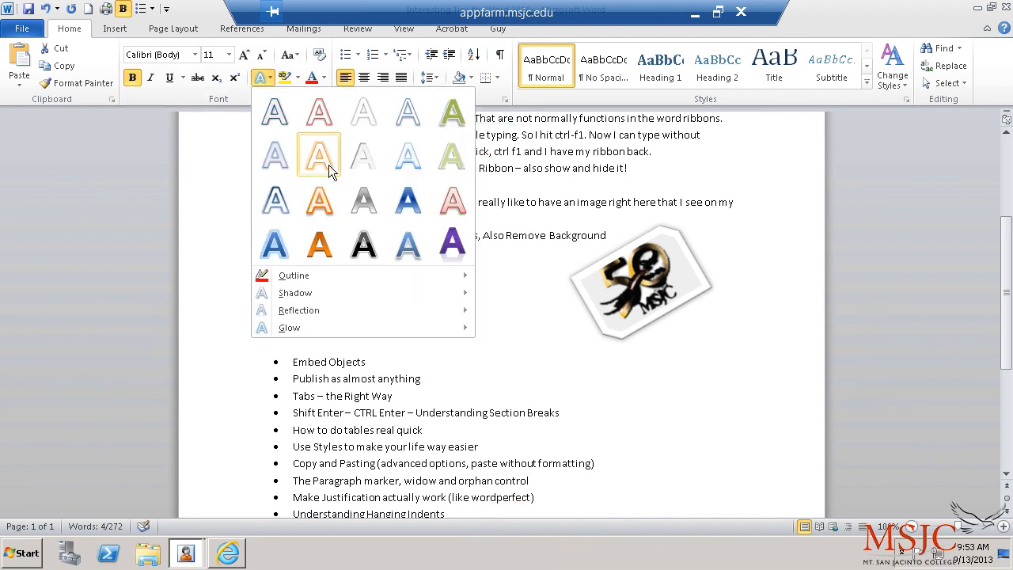
click(362, 245)
click(388, 314)
Step: Give the 'Word Art is Awesome!' text a blue outline
click(215, 282)
click(270, 78)
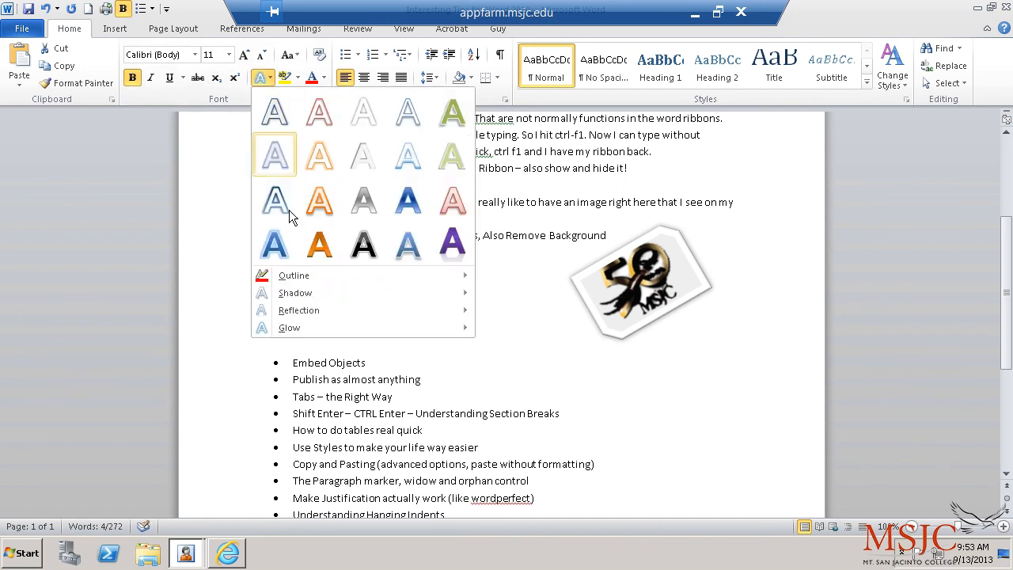
mouse_move(445, 275)
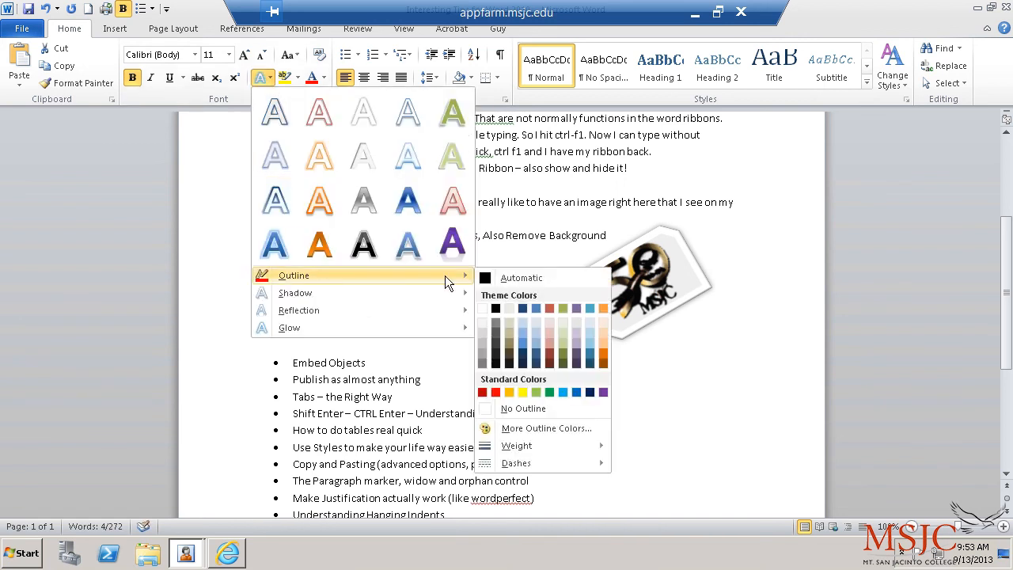
click(581, 393)
click(322, 303)
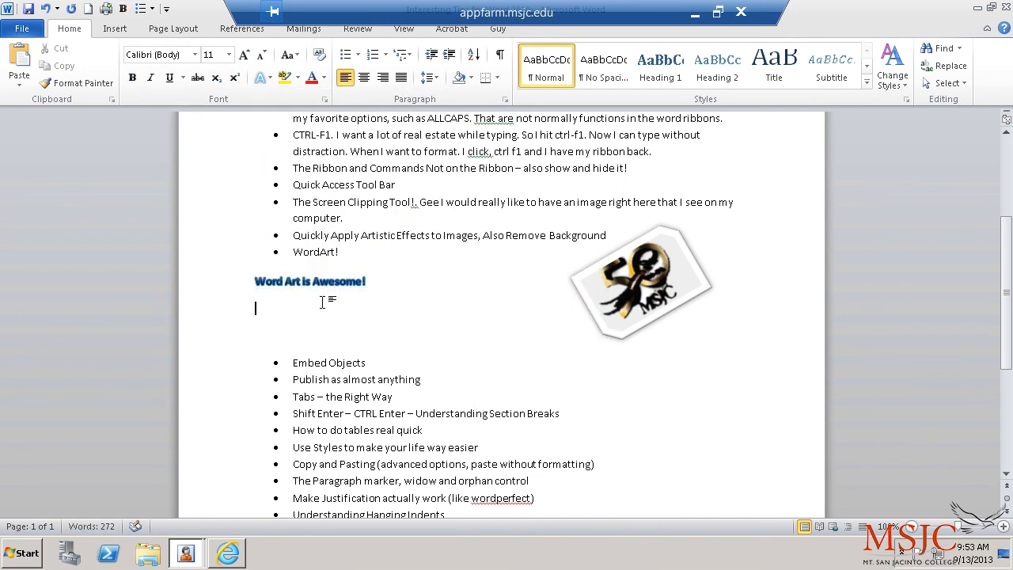
Step: Add a text shadow to 'Word Art is Awesome!'
click(210, 290)
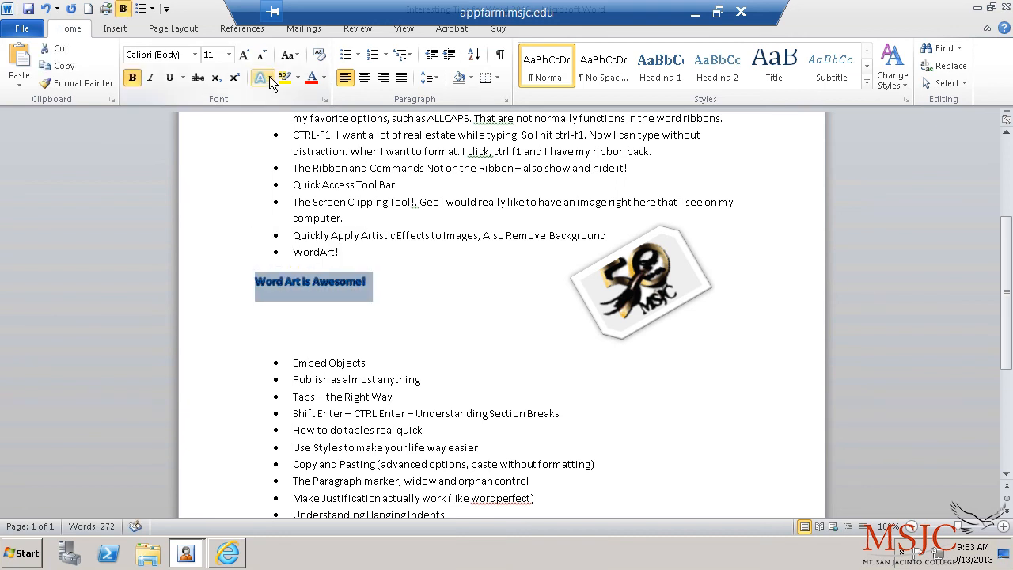
click(269, 78)
mouse_move(309, 299)
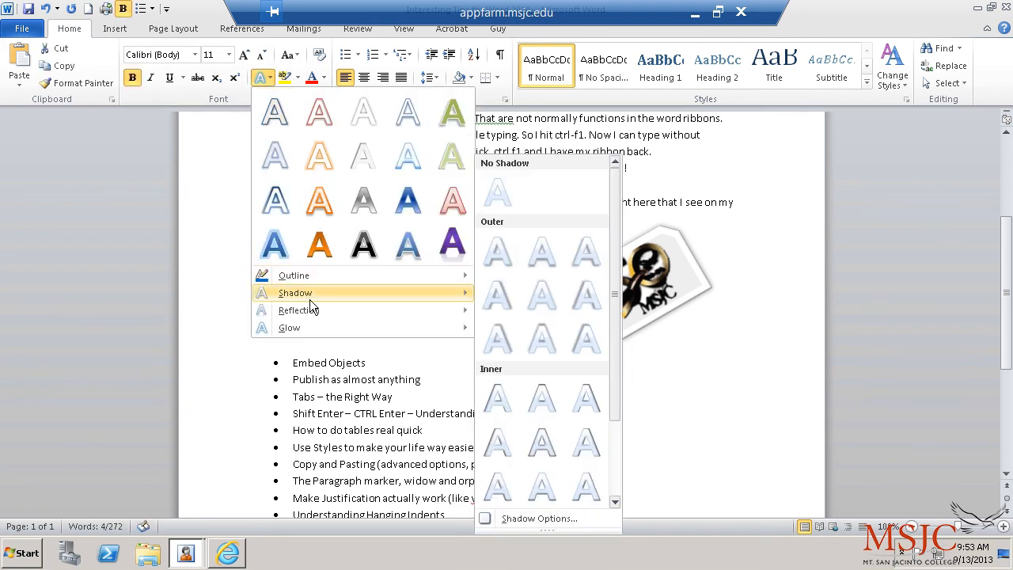
click(590, 343)
click(524, 311)
Step: Enlarge the heading to 28 pt with Grow Font
click(195, 286)
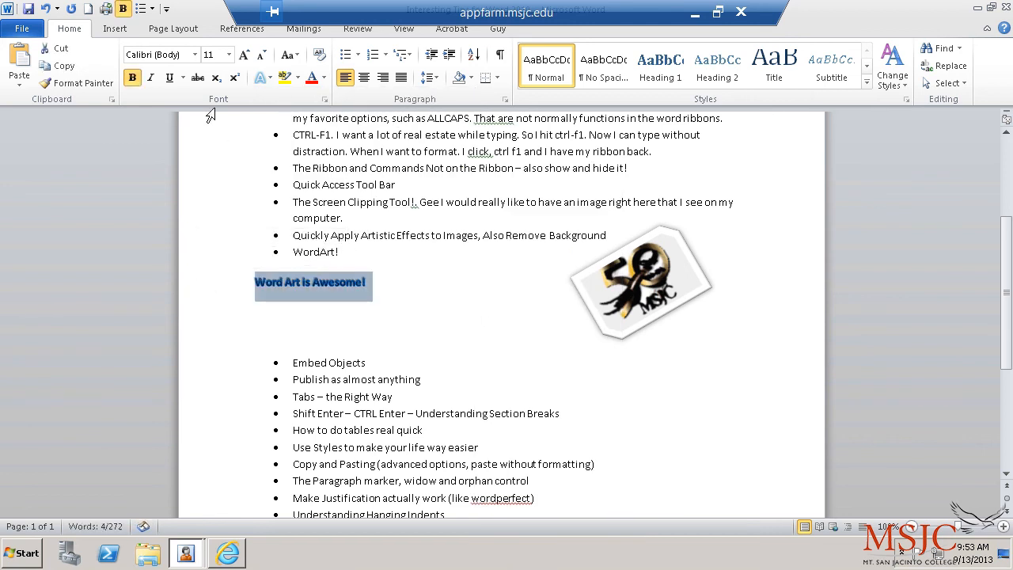
click(244, 56)
click(245, 55)
click(245, 55)
click(245, 55)
click(245, 56)
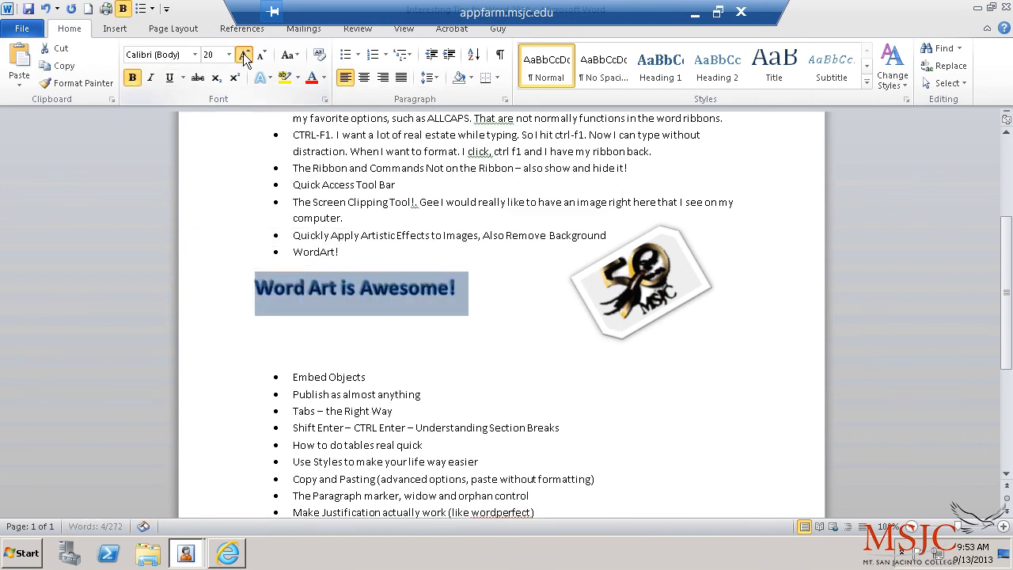
click(245, 55)
click(245, 55)
click(245, 55)
click(245, 56)
click(360, 350)
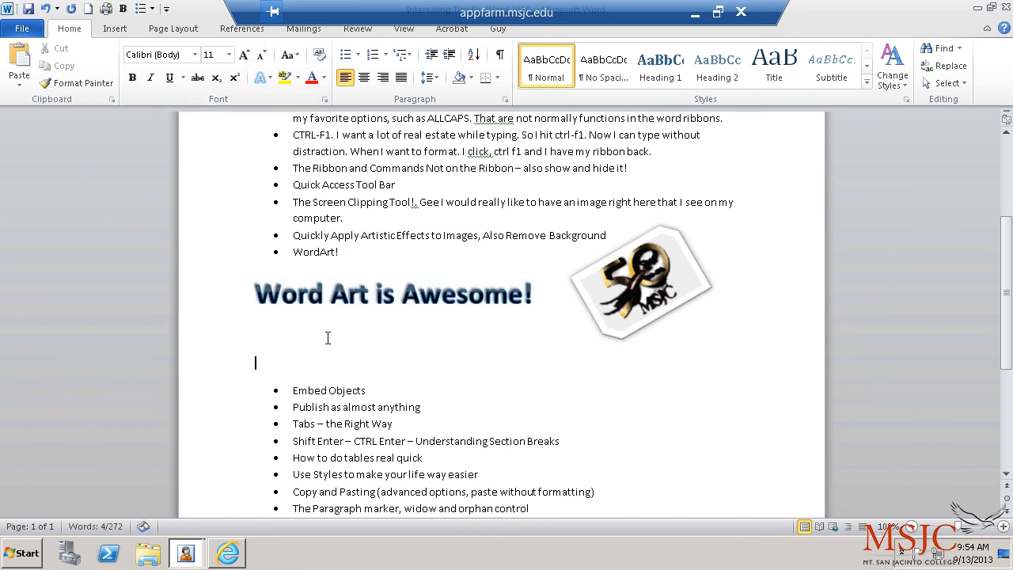
Step: Add a reflection beneath the heading text
click(219, 290)
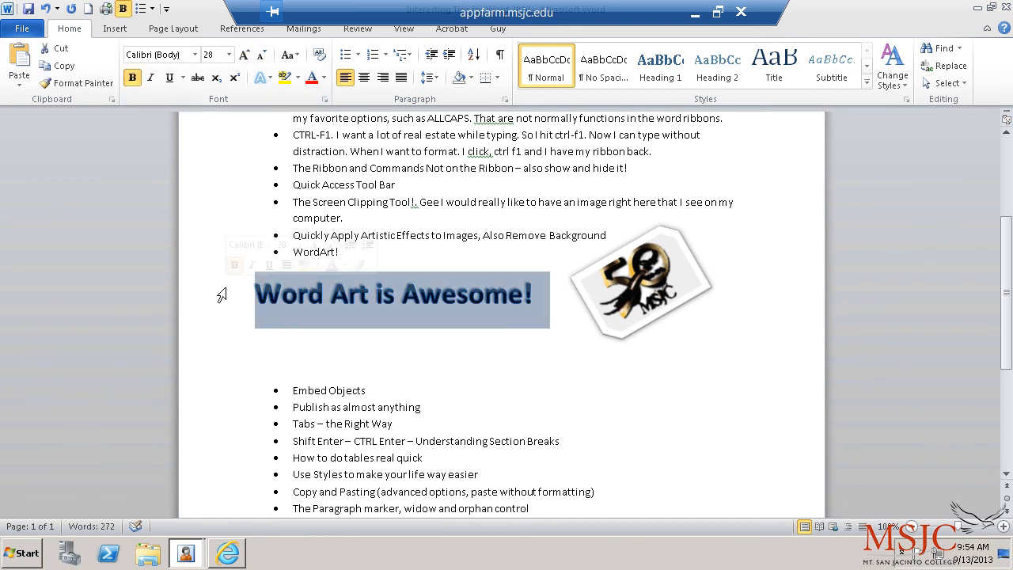
click(264, 76)
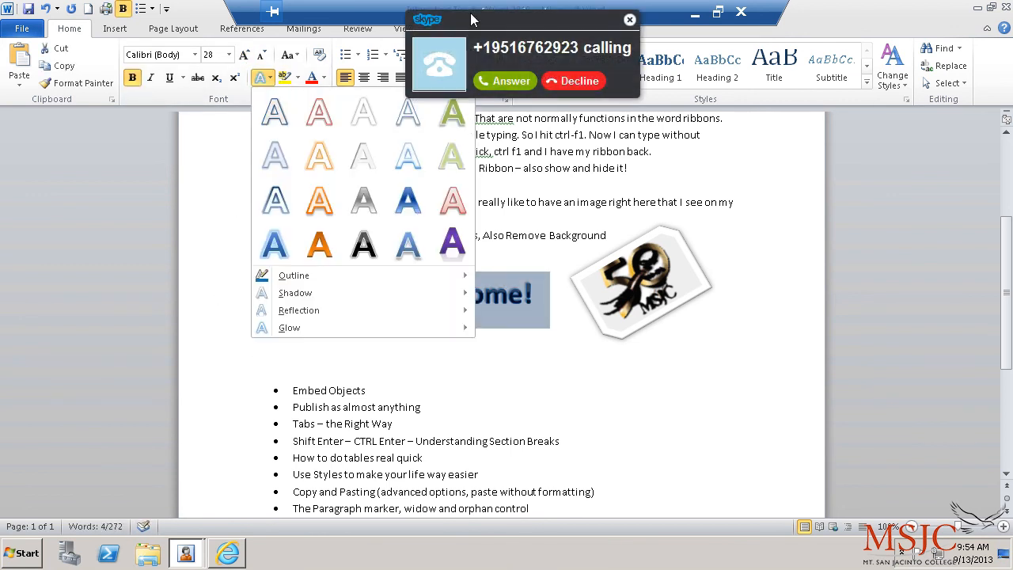
click(493, 88)
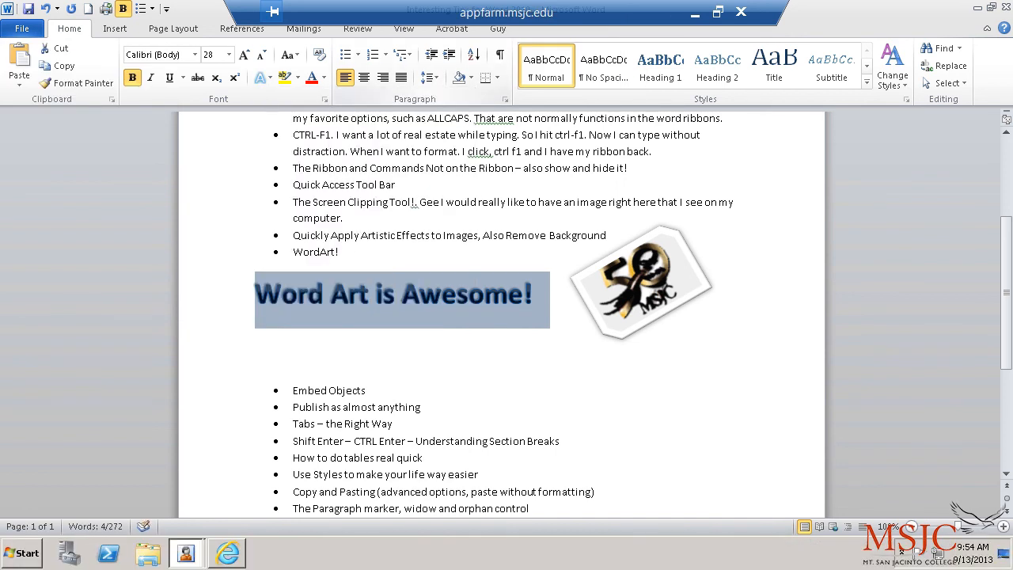
click(220, 312)
click(203, 304)
click(269, 77)
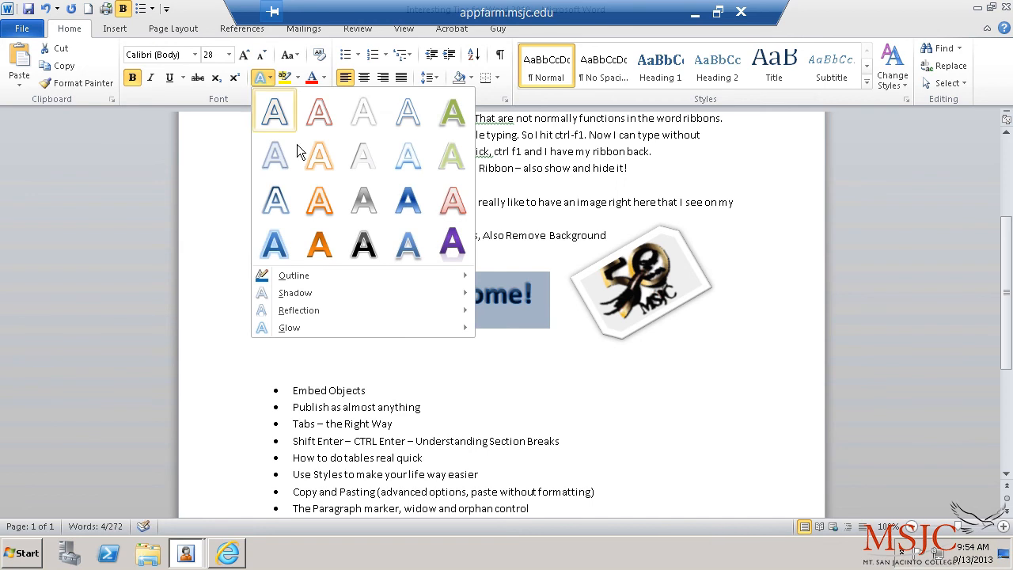
mouse_move(370, 314)
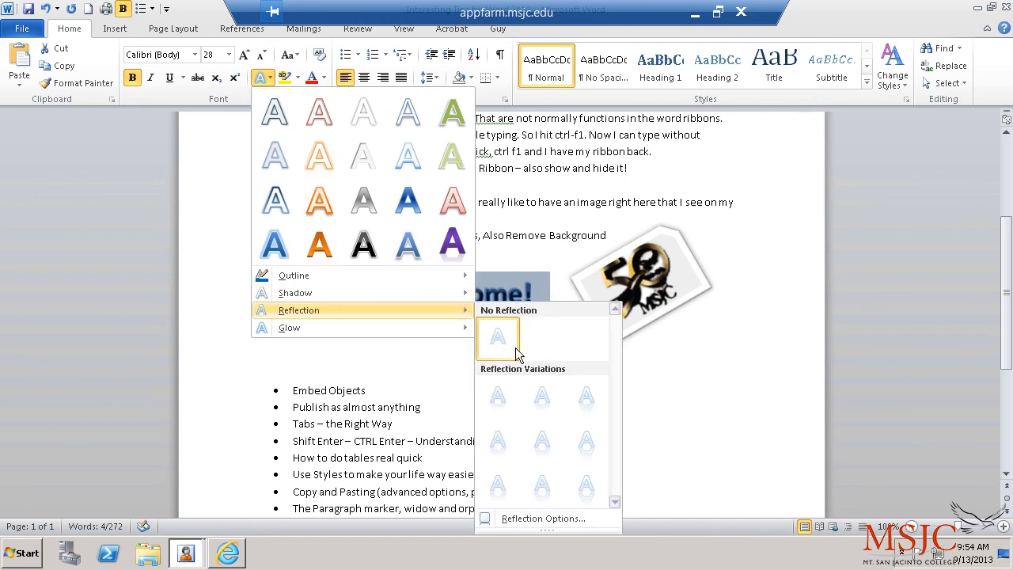
click(540, 391)
click(508, 392)
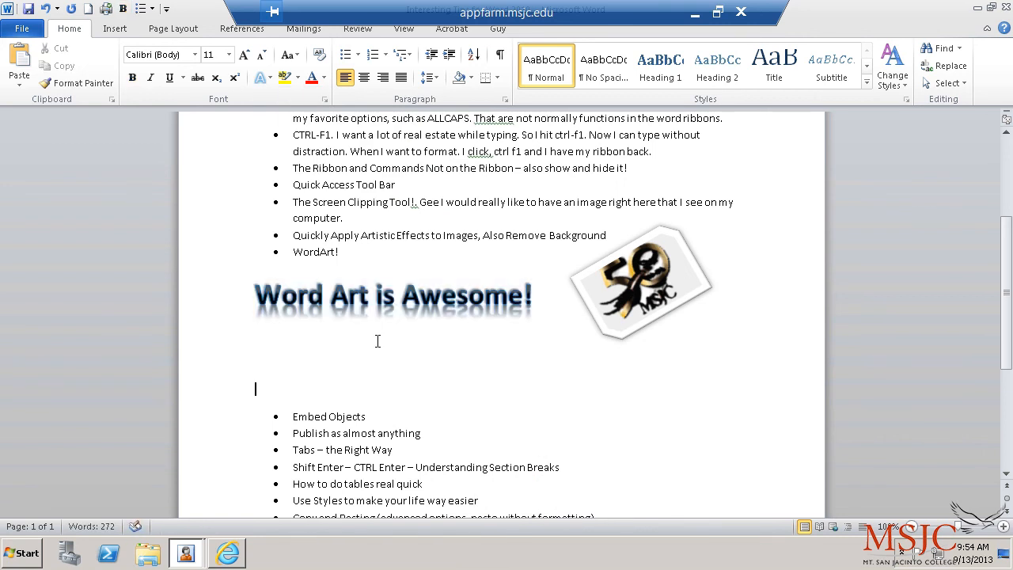
Step: Give the heading text an orange glow
click(226, 300)
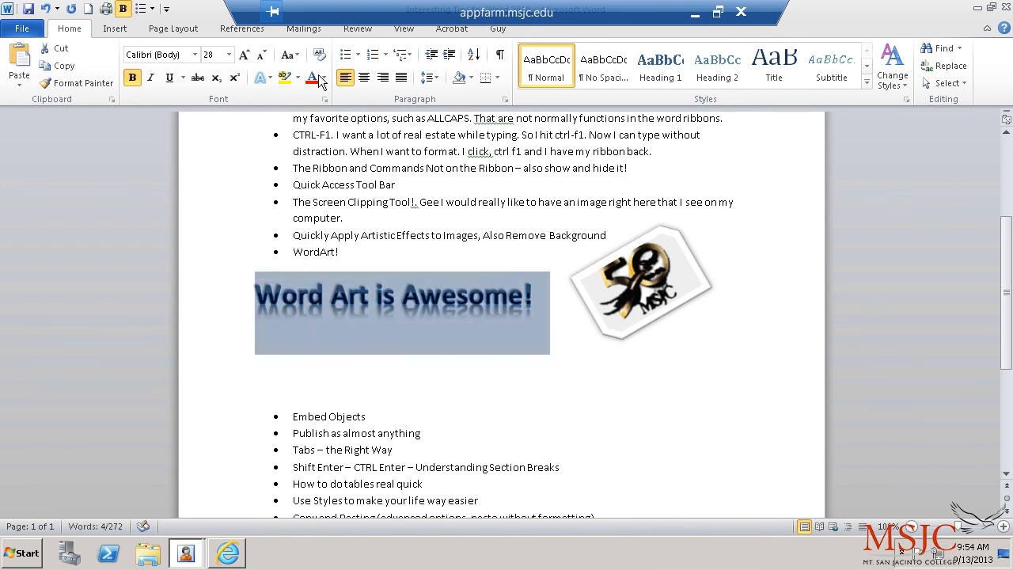
click(272, 76)
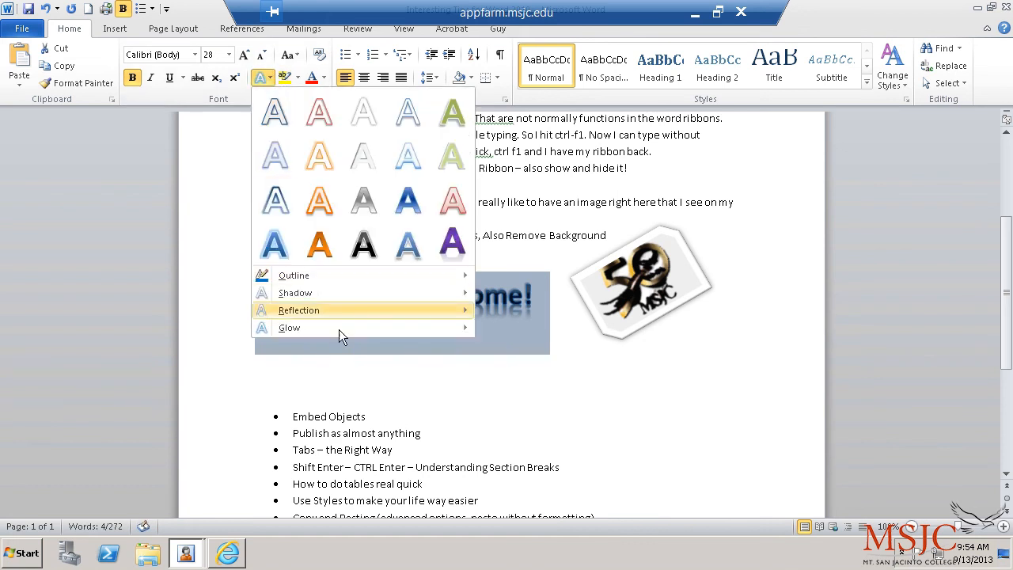
mouse_move(339, 330)
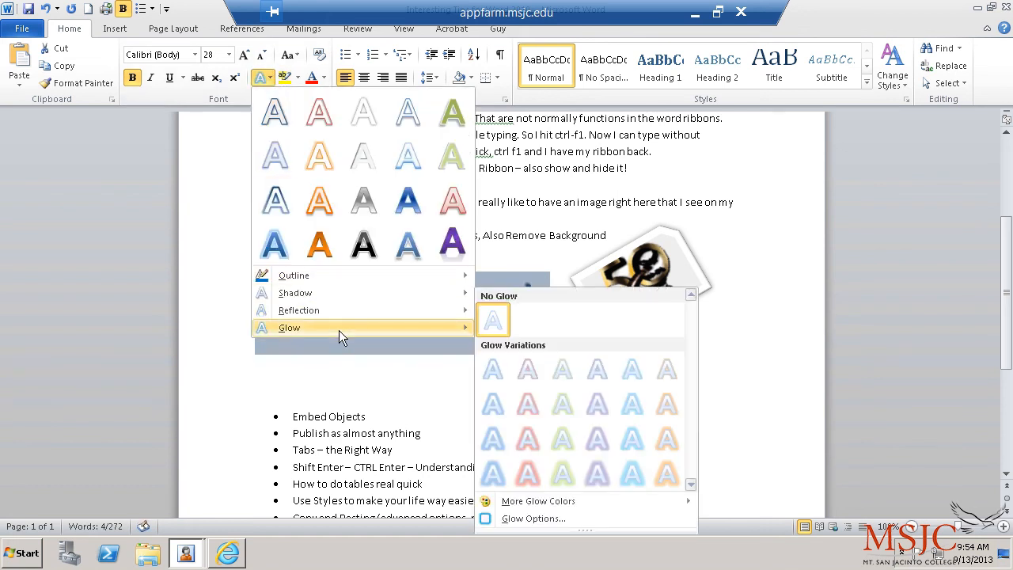
click(655, 472)
click(611, 449)
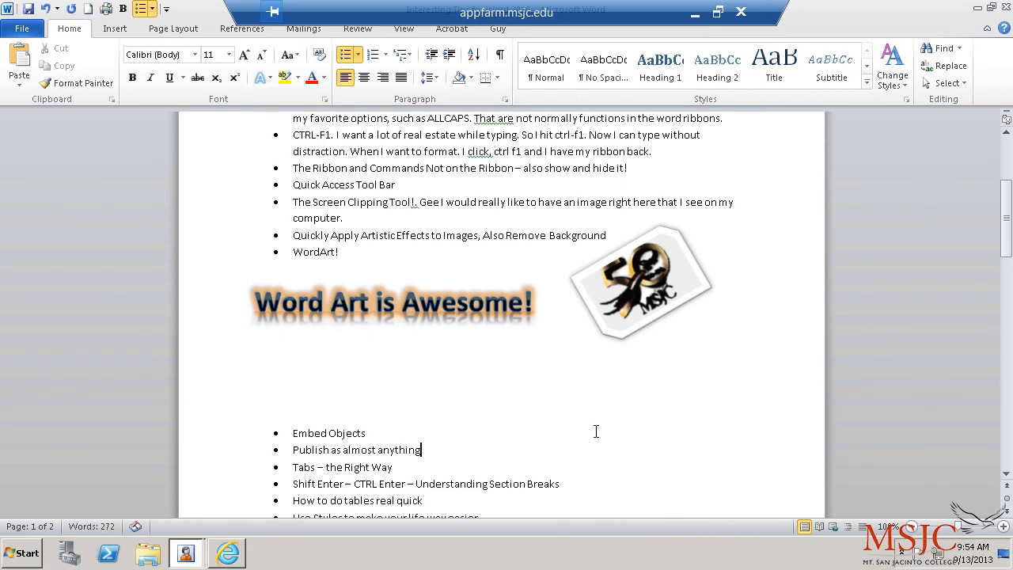
Step: Review the text effects and place the insertion point on the blank line below
click(164, 286)
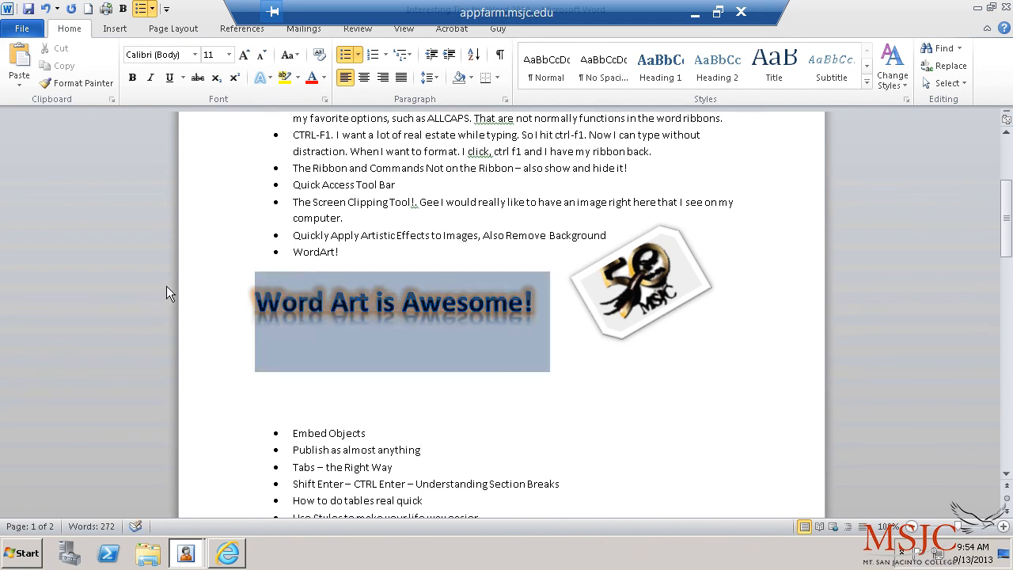
click(270, 78)
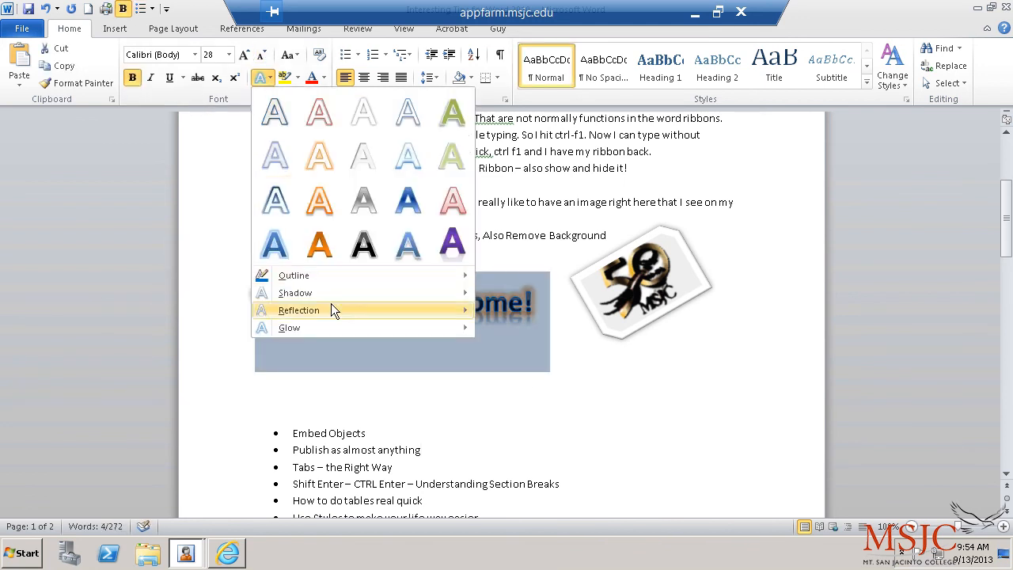
click(194, 334)
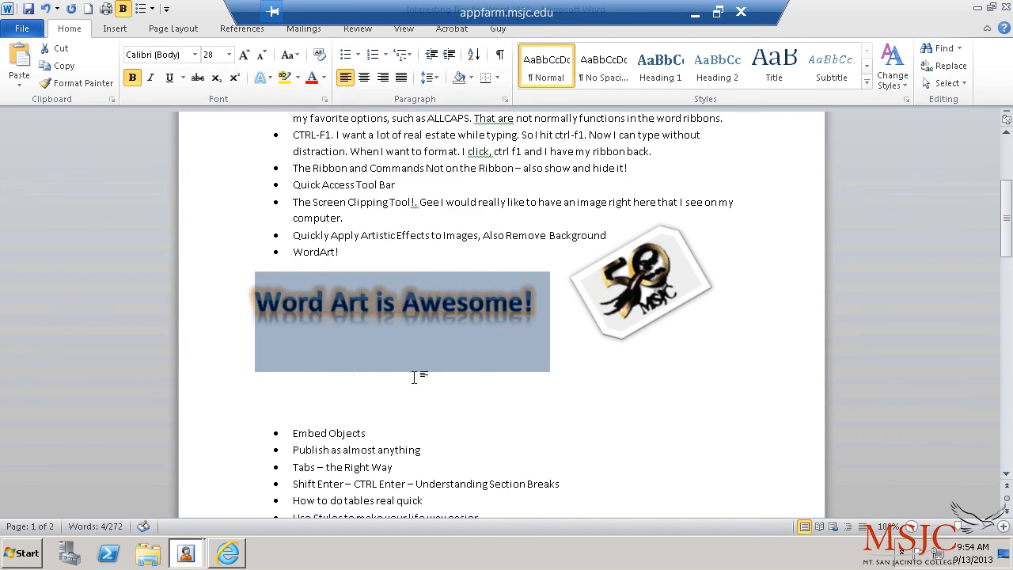
click(341, 398)
Step: Delete the blank lines under 'Word Art is Awesome!' and scroll through to check the page
key(Delete)
key(Delete)
key(Delete)
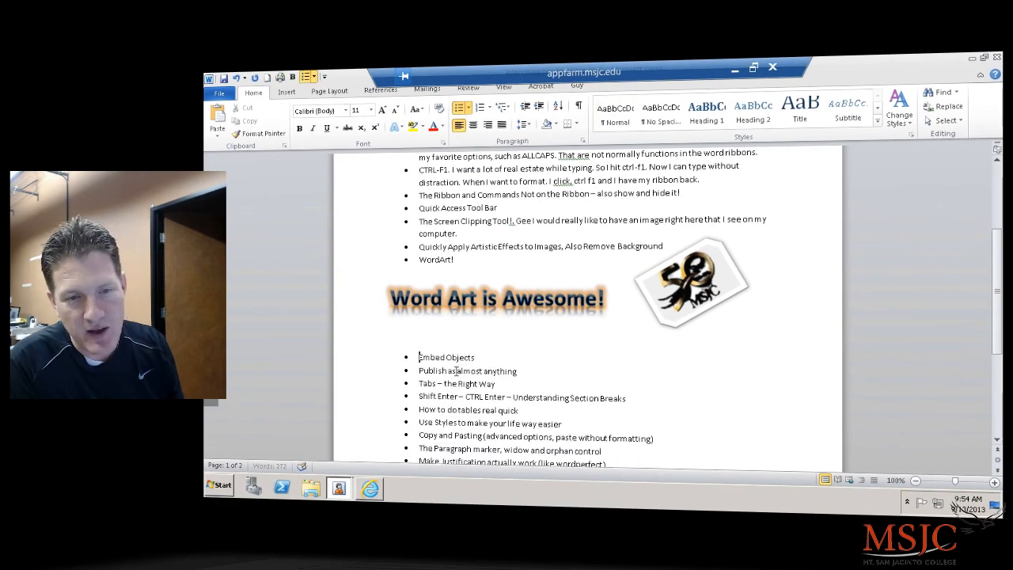
scroll(478, 318, down, 1)
scroll(478, 317, down, 3)
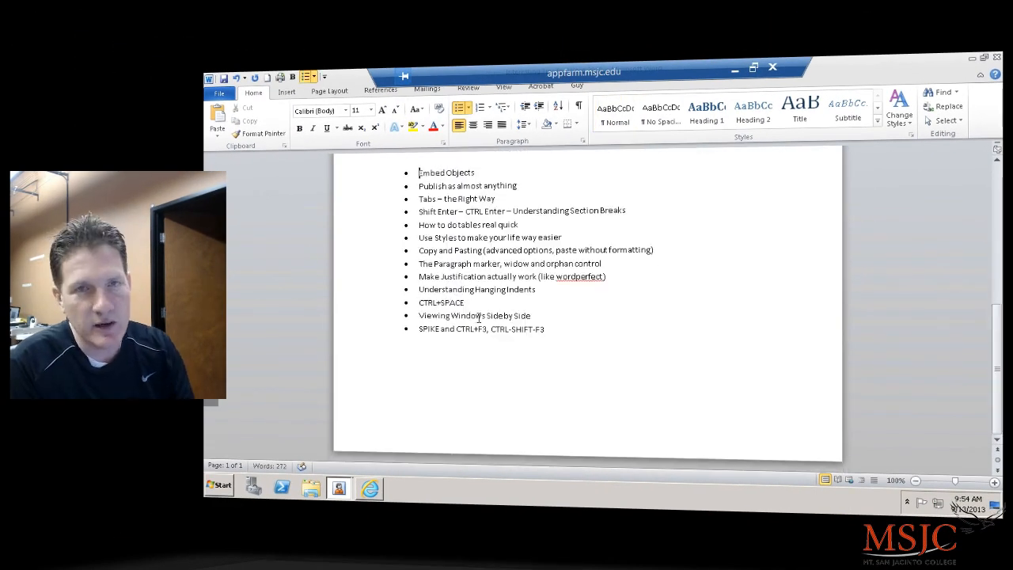
scroll(479, 318, up, 6)
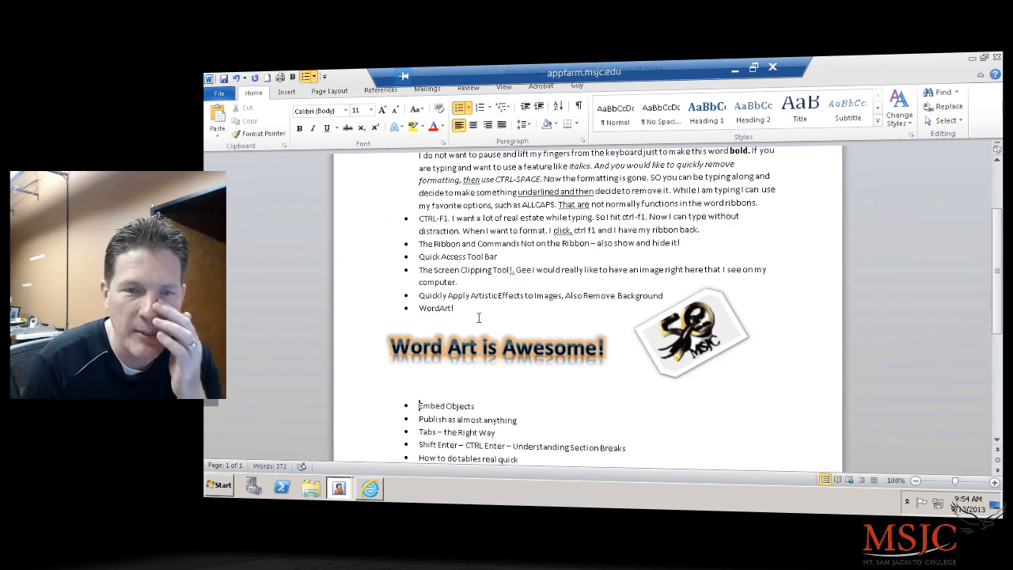
scroll(478, 318, down, 6)
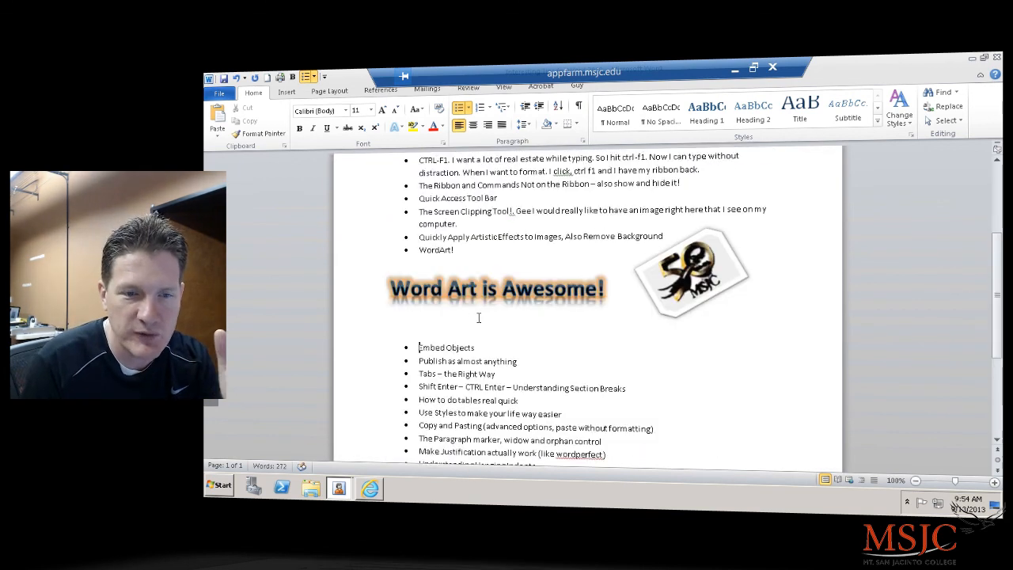
drag(422, 260, 531, 438)
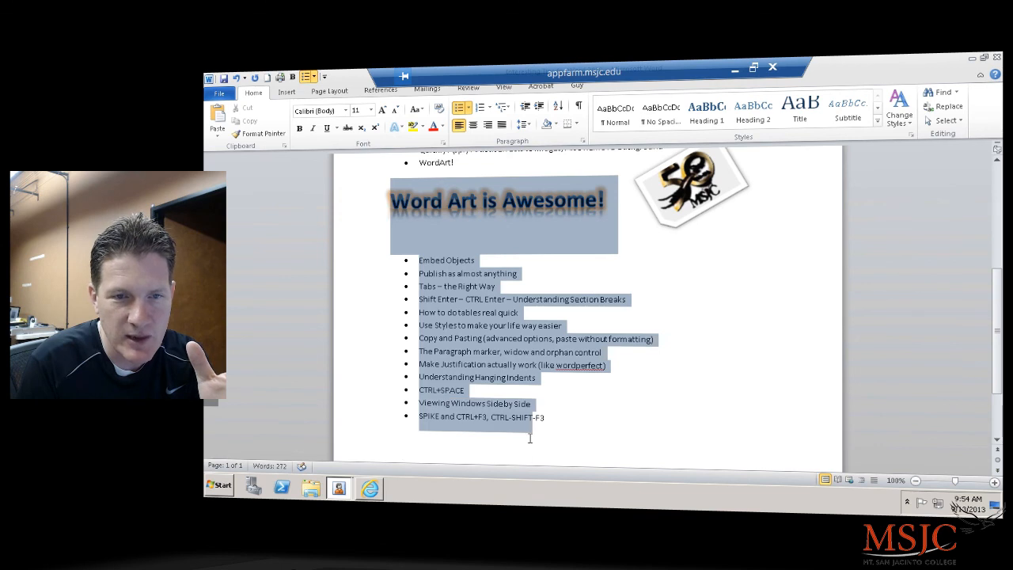
click(532, 364)
scroll(532, 364, up, 5)
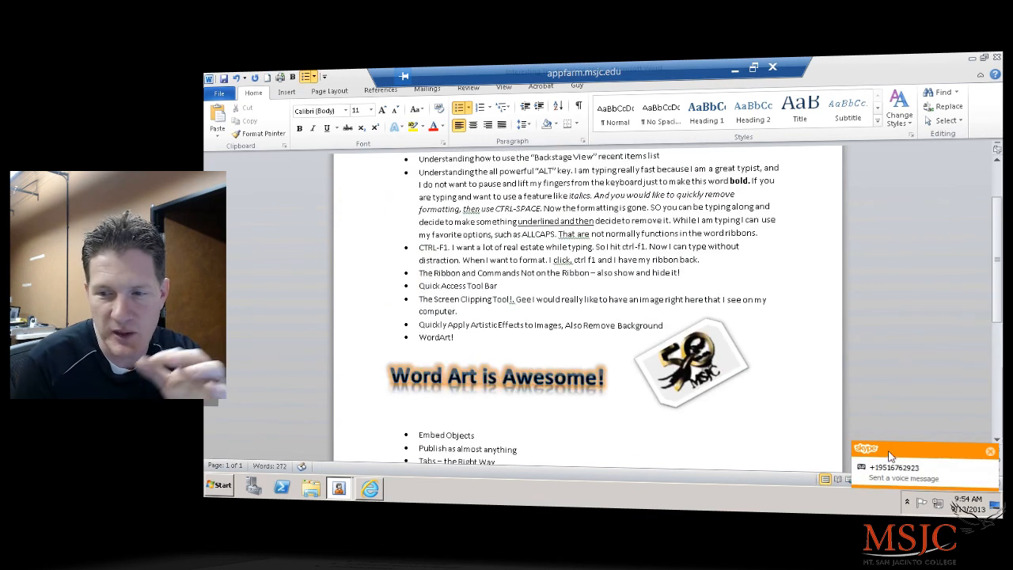
click(991, 451)
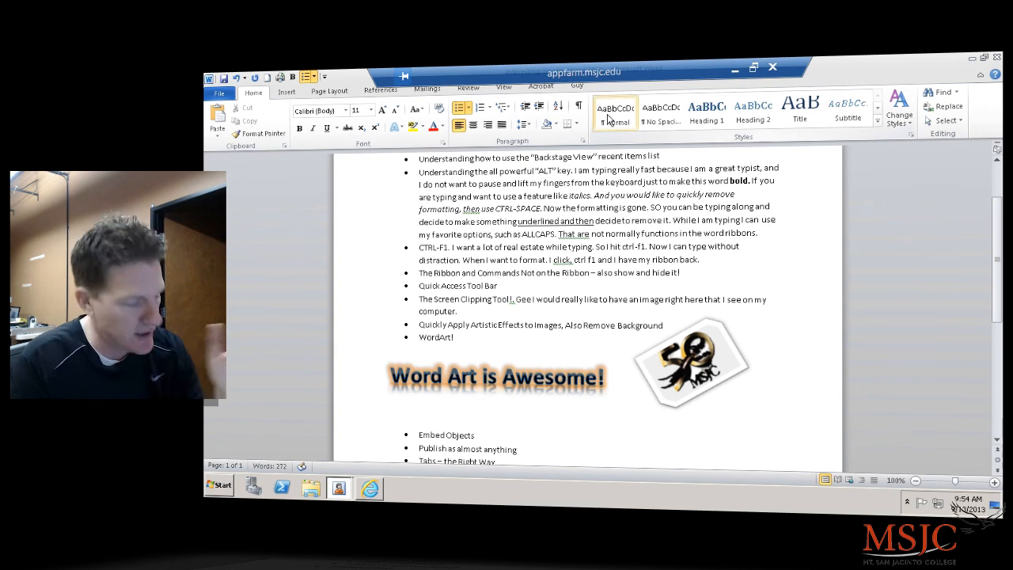
scroll(609, 118, down, 3)
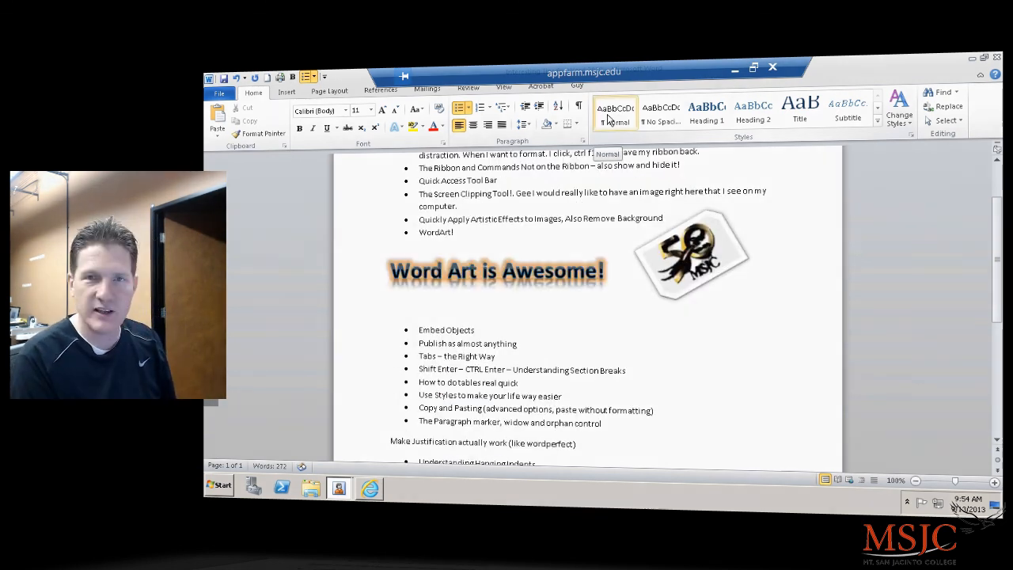